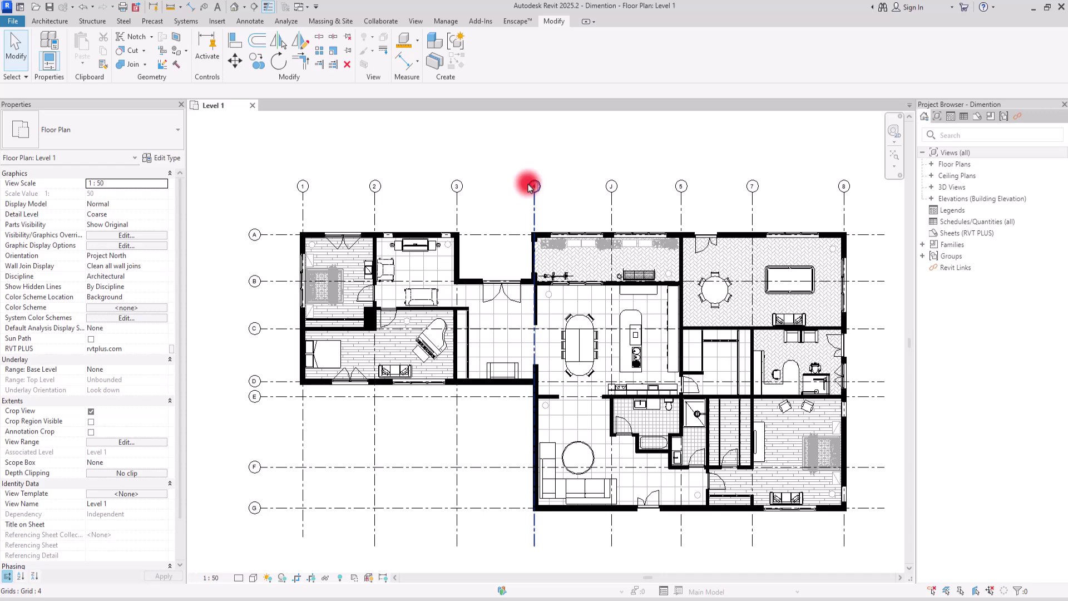
Deselect Grid 4 and bring up the Annotate tools for dimensioning.
click(275, 186)
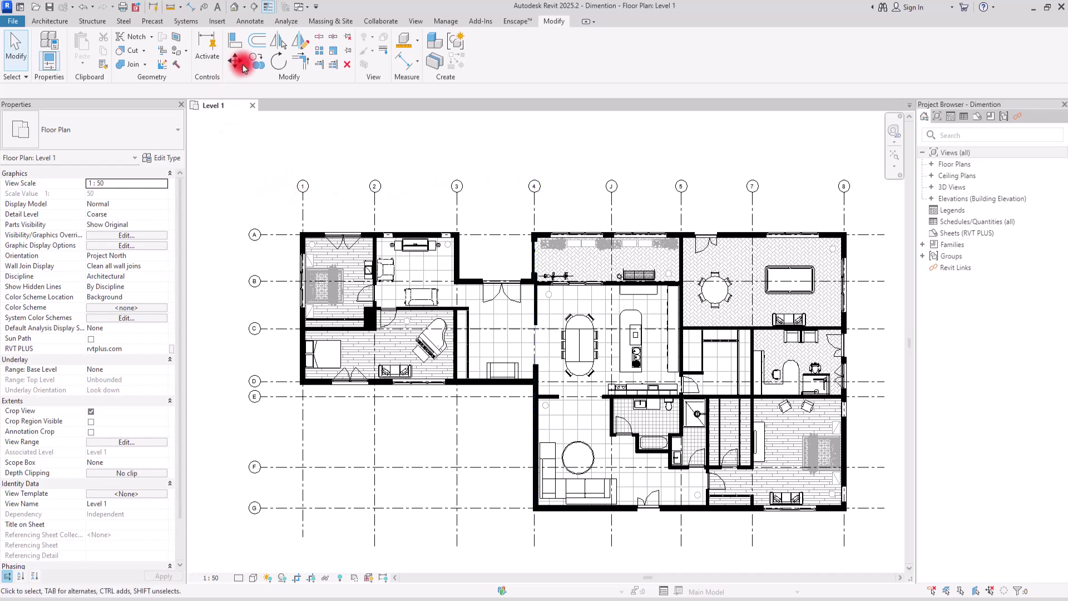
click(251, 22)
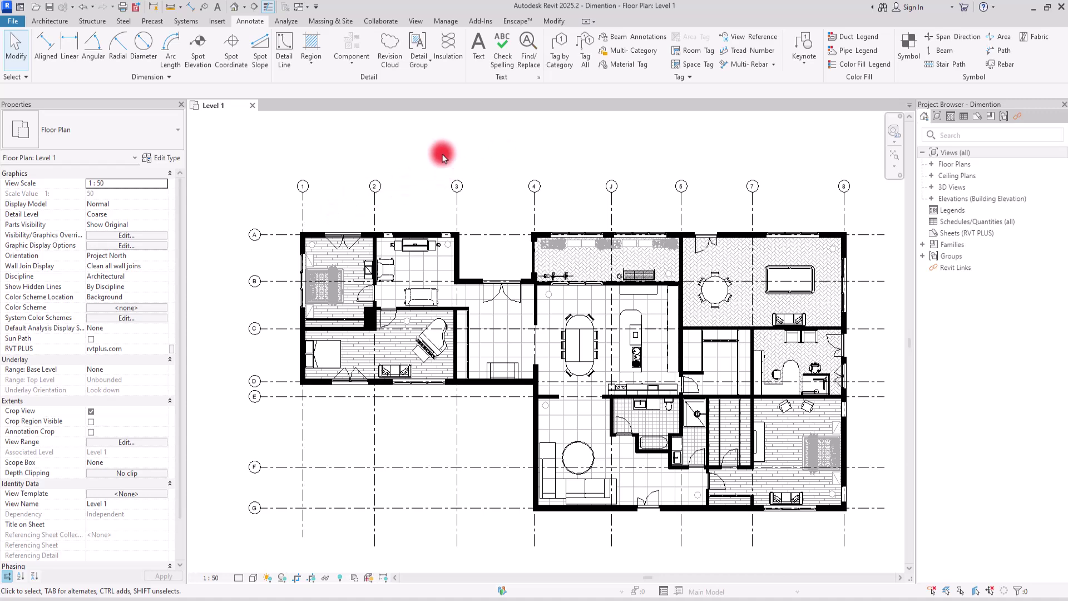
Place an overall 31.00 aligned dimension from grid 1 to grid 8 above the grids.
click(46, 51)
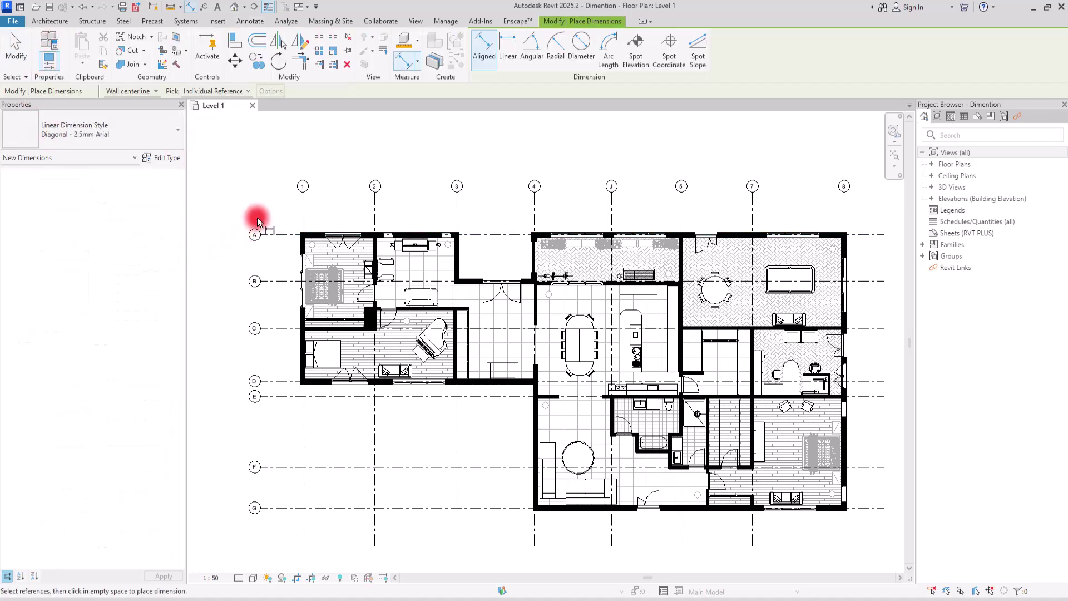
click(301, 207)
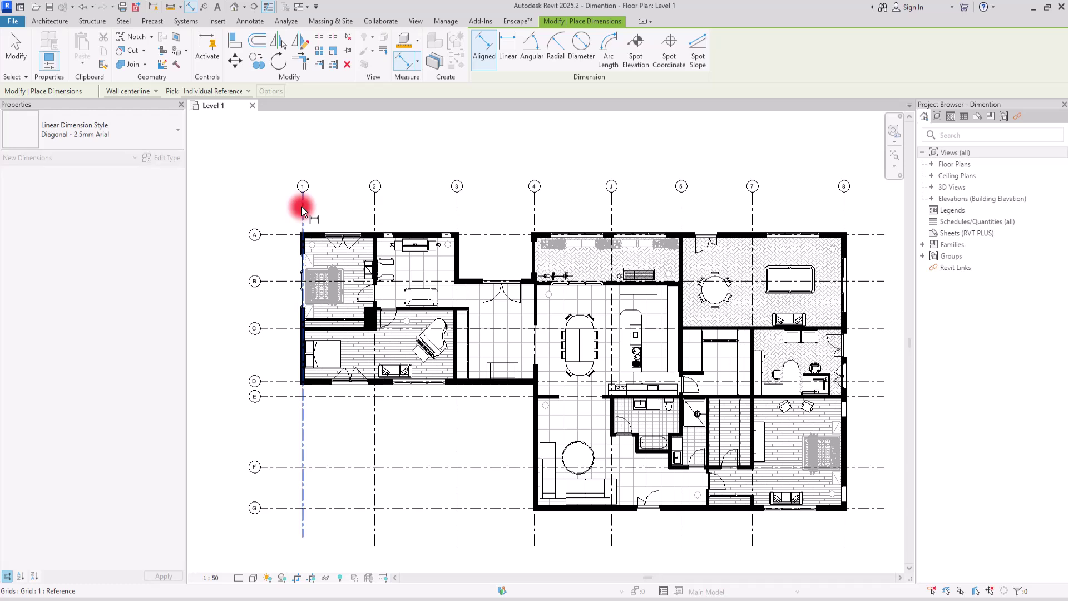
click(844, 205)
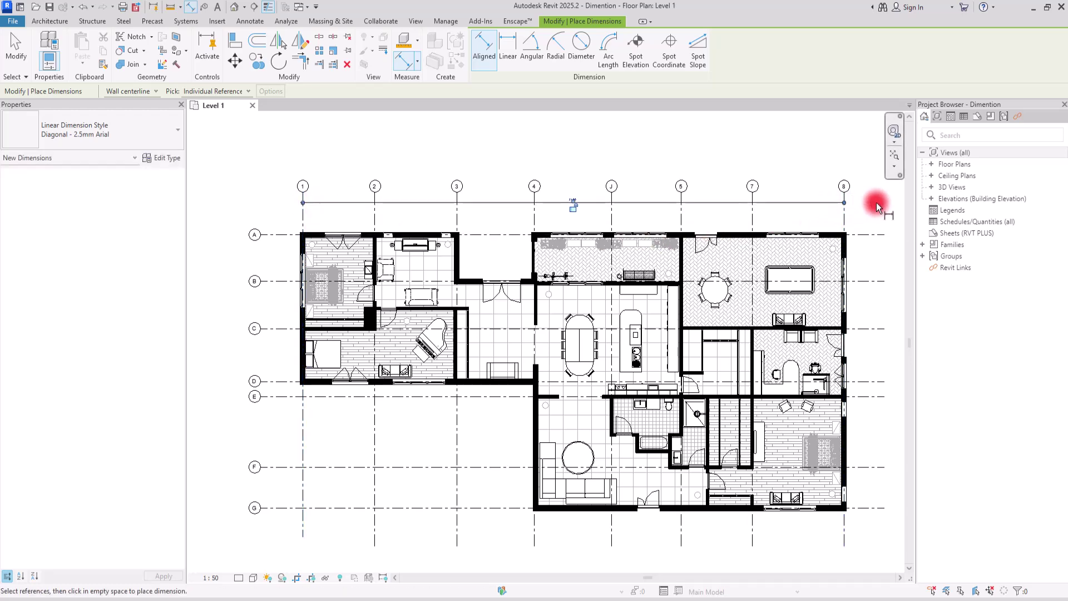
click(615, 210)
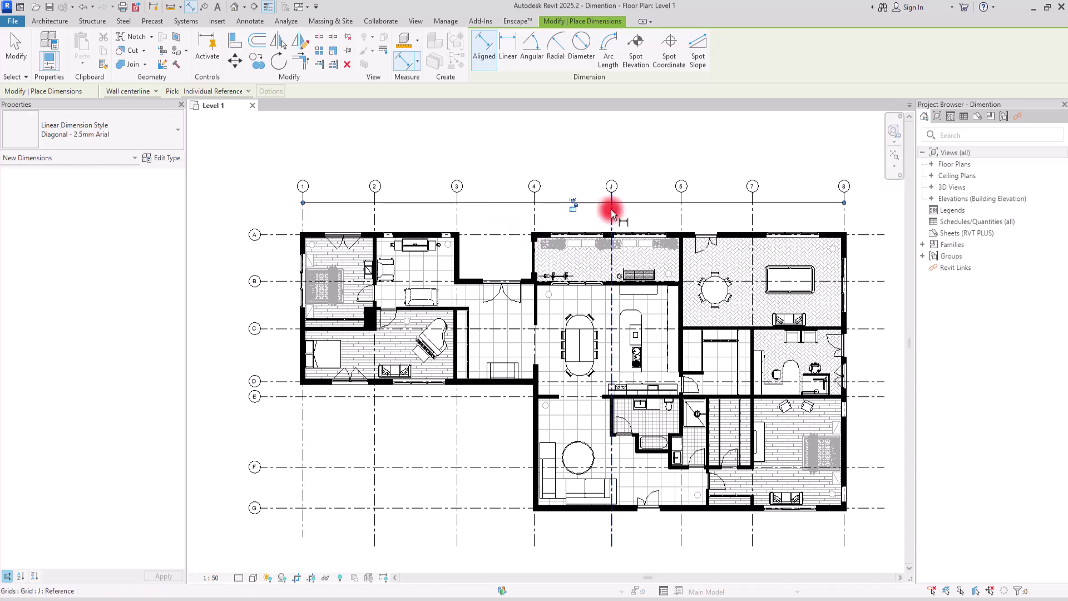
key(Escape)
key(Escape)
scroll(575, 194, up, 5)
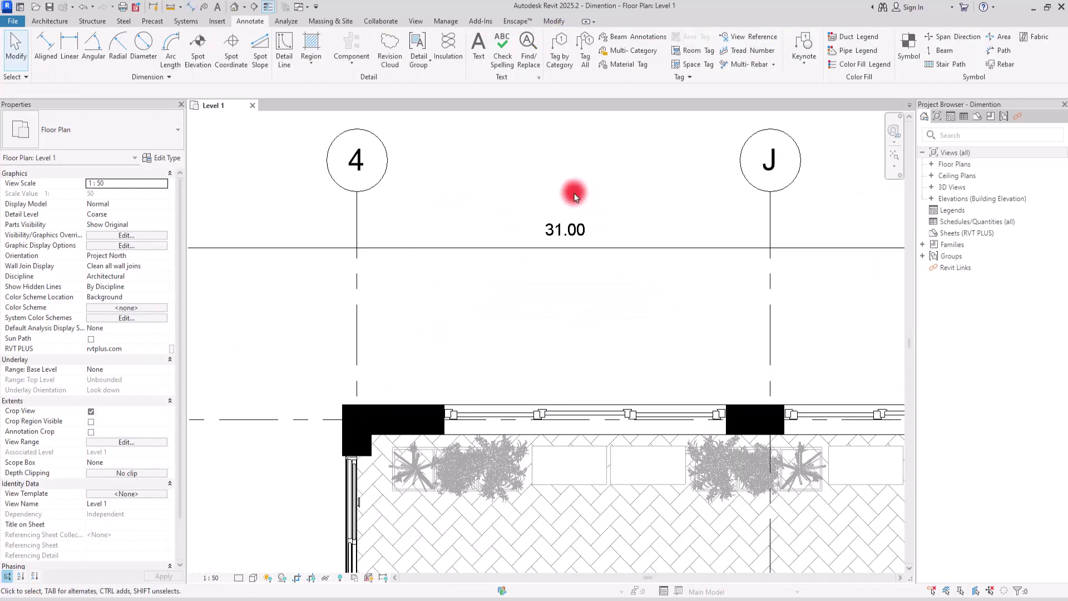
scroll(574, 195, down, 6)
scroll(634, 194, up, 1)
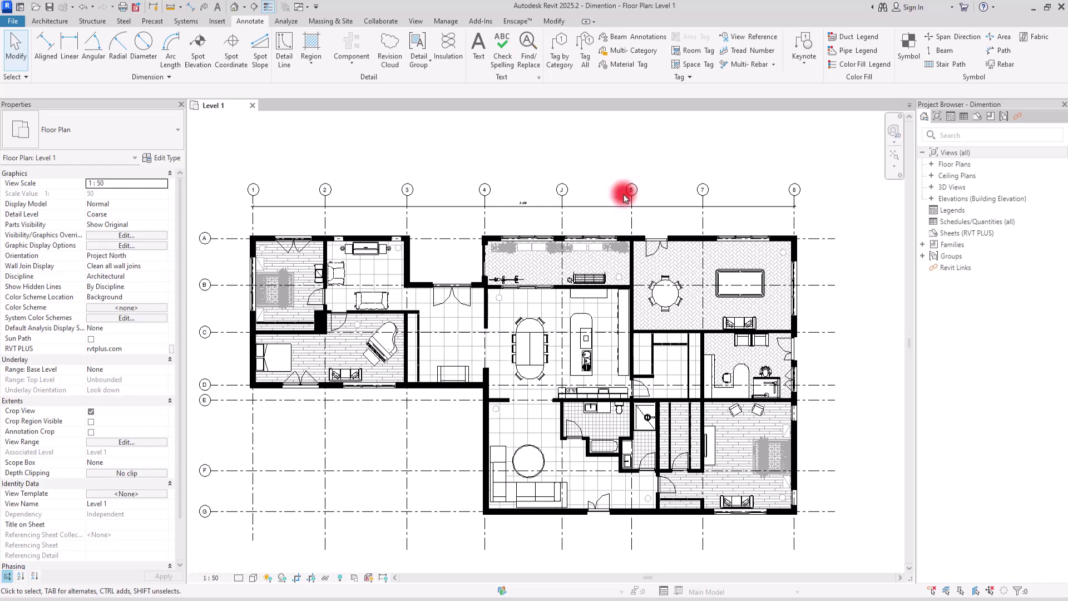
scroll(626, 198, up, 1)
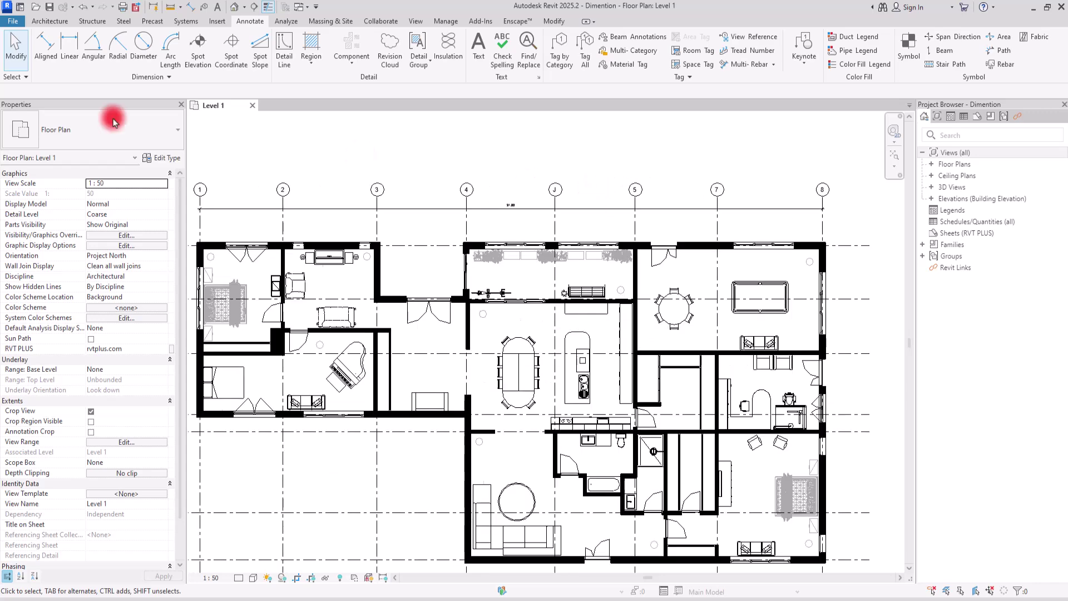
Add an aligned chain through grids 1, 2, 3, 4, J, 5, 7 and 8 below the overall dimension.
click(43, 48)
click(201, 220)
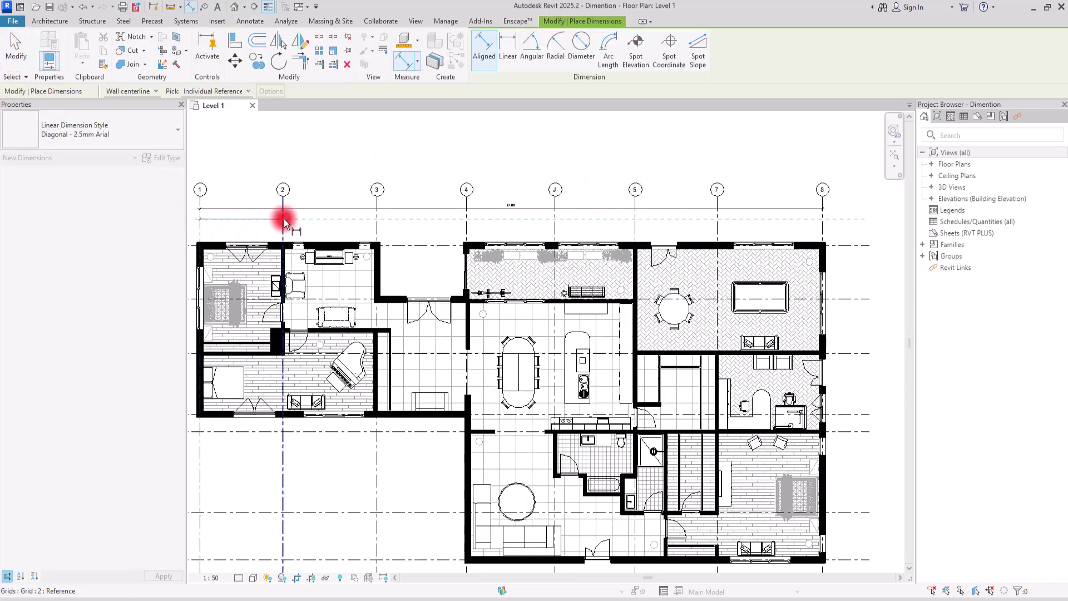
click(283, 220)
click(374, 218)
click(468, 223)
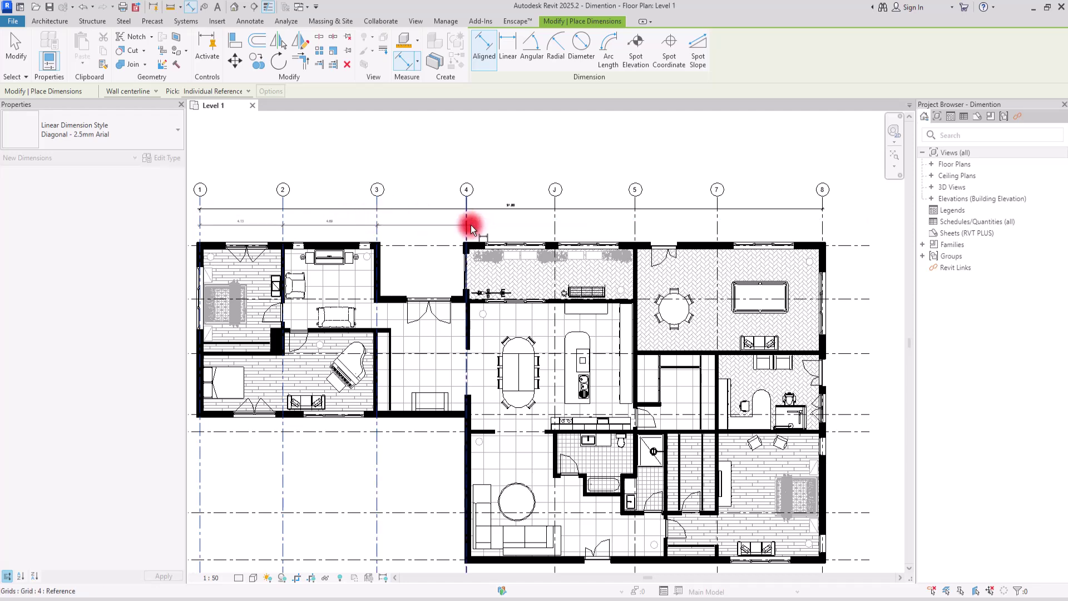
click(554, 222)
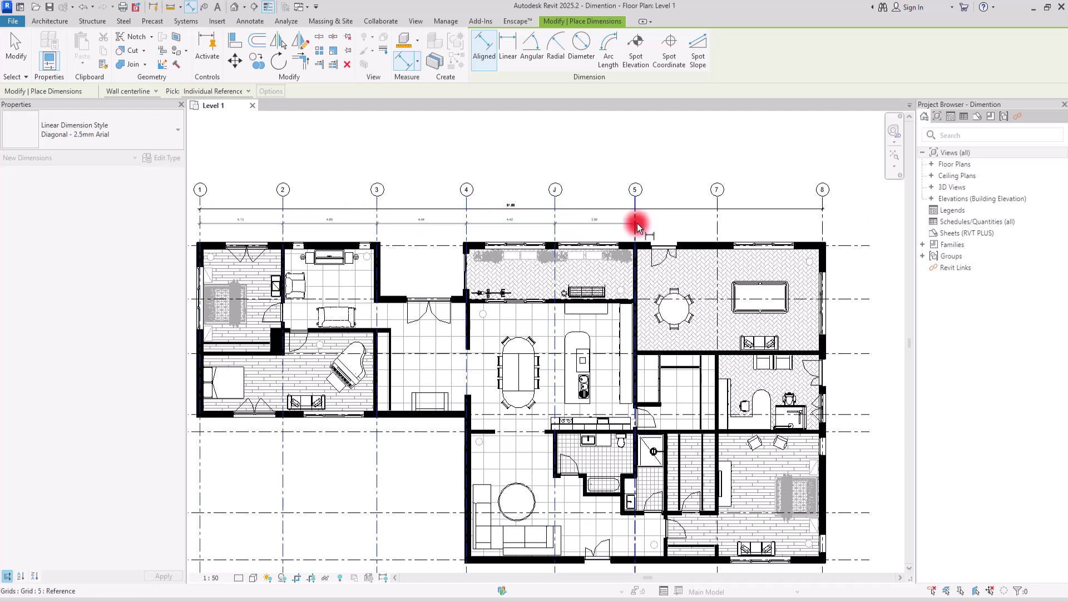
click(635, 222)
click(717, 222)
click(823, 222)
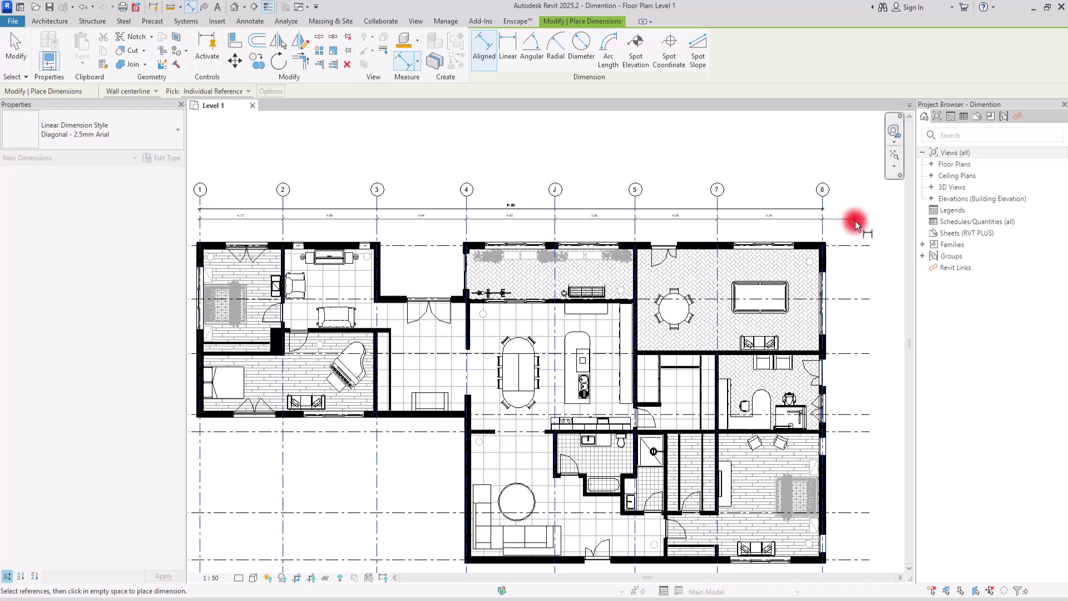
click(868, 220)
click(321, 165)
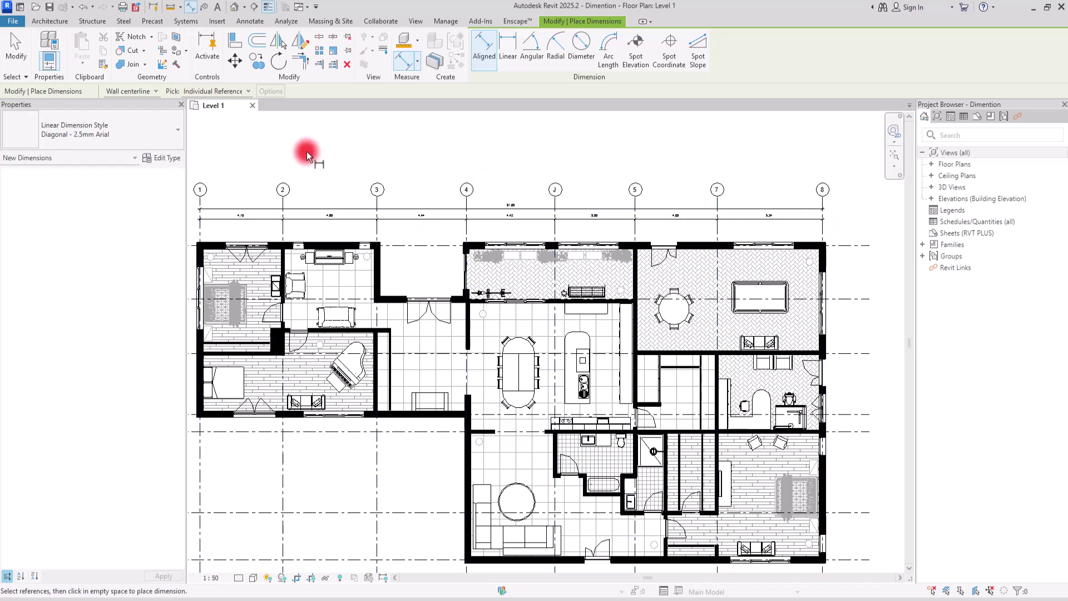
scroll(265, 238, up, 5)
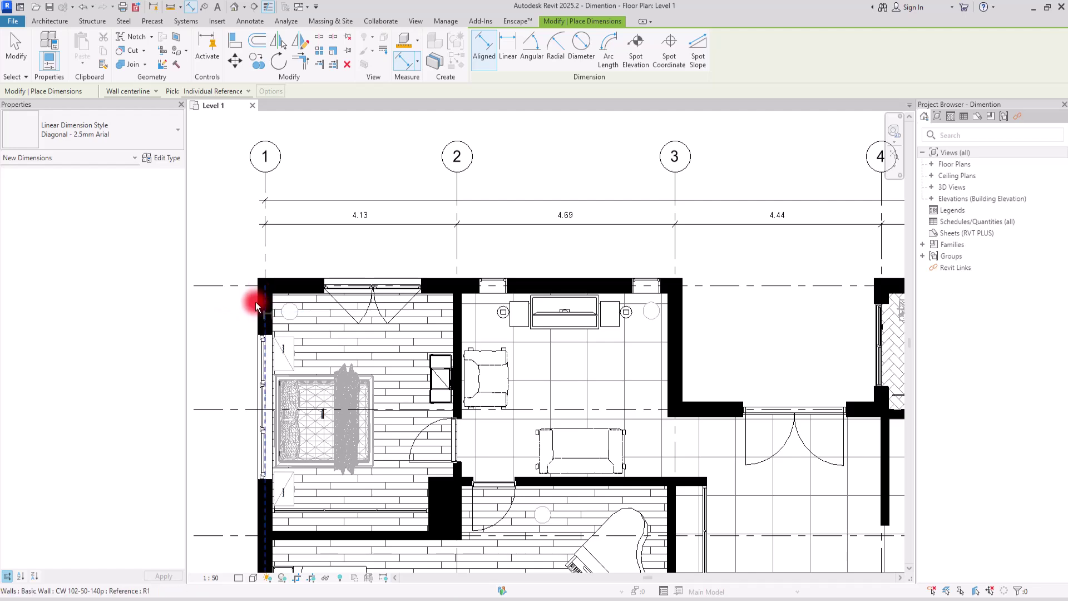
Start the wall chain at grid 1, picking window edges, grid 2, wall face and door edges.
click(265, 264)
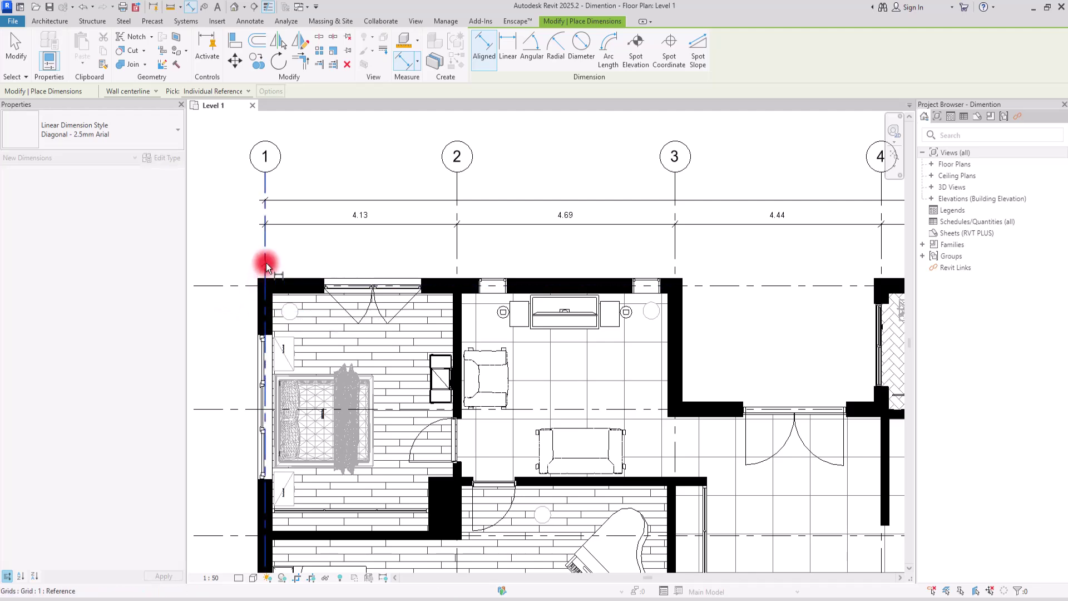
click(326, 288)
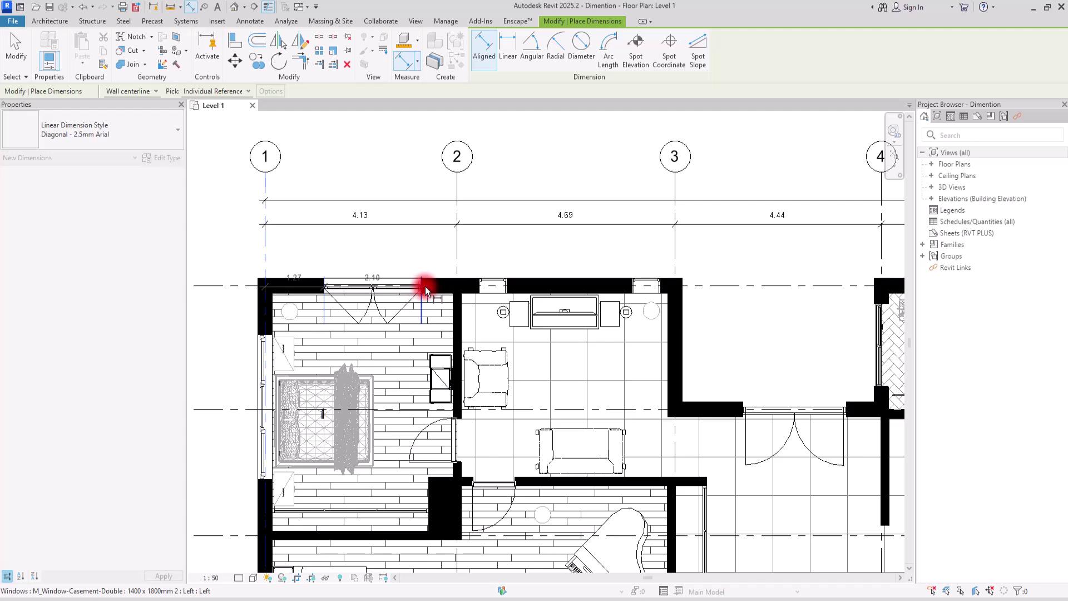
click(425, 288)
click(456, 262)
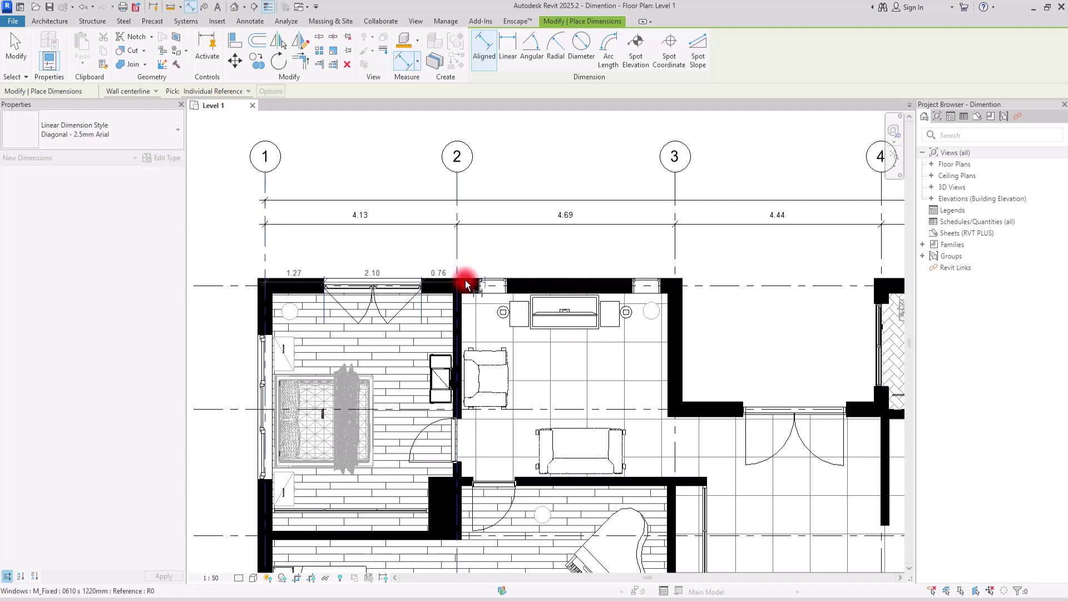
click(480, 286)
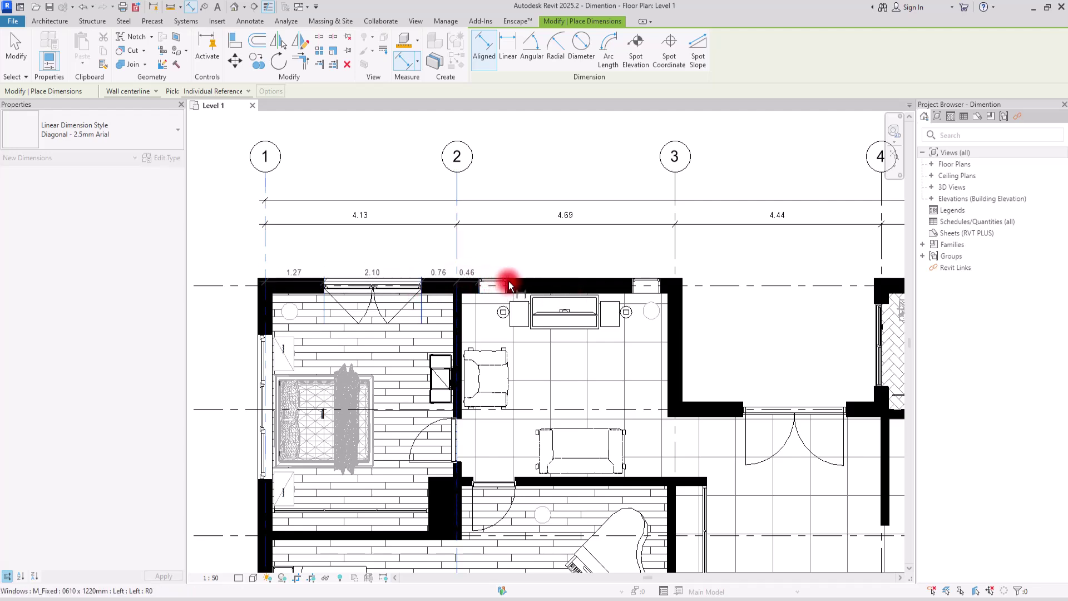
click(509, 285)
click(631, 281)
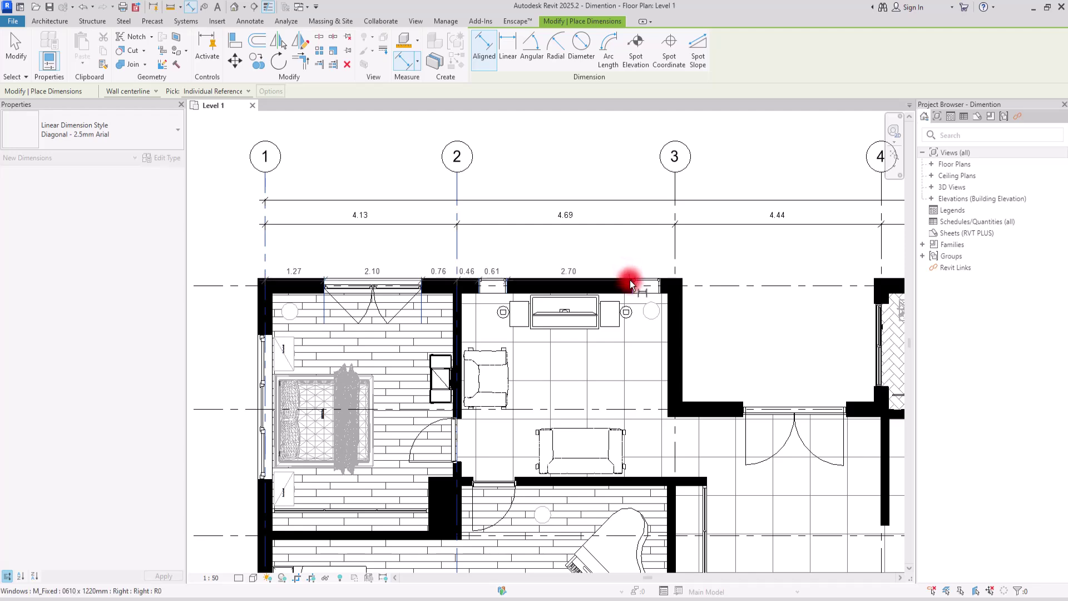
click(665, 289)
click(676, 262)
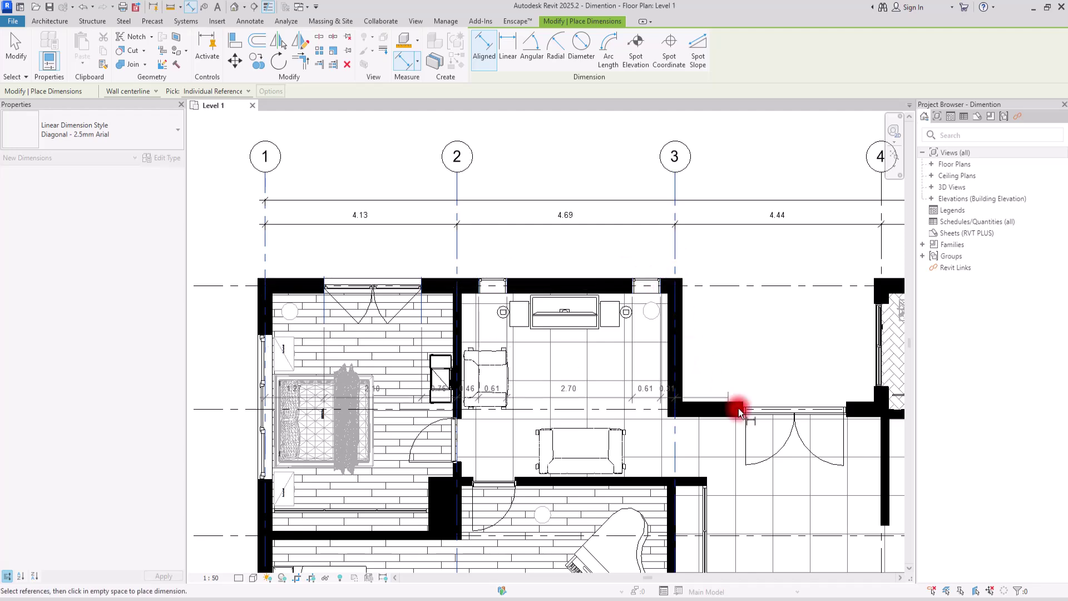
click(743, 410)
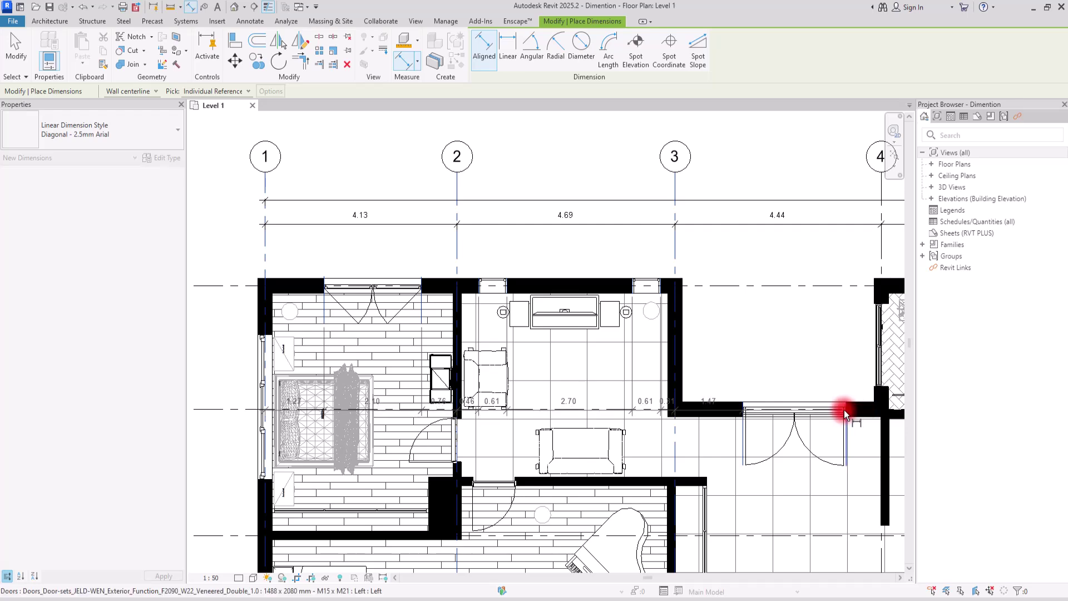
click(844, 409)
Continue the chain from grid 4 through the window edges near grids J and 5.
middle_drag(719, 370, 229, 359)
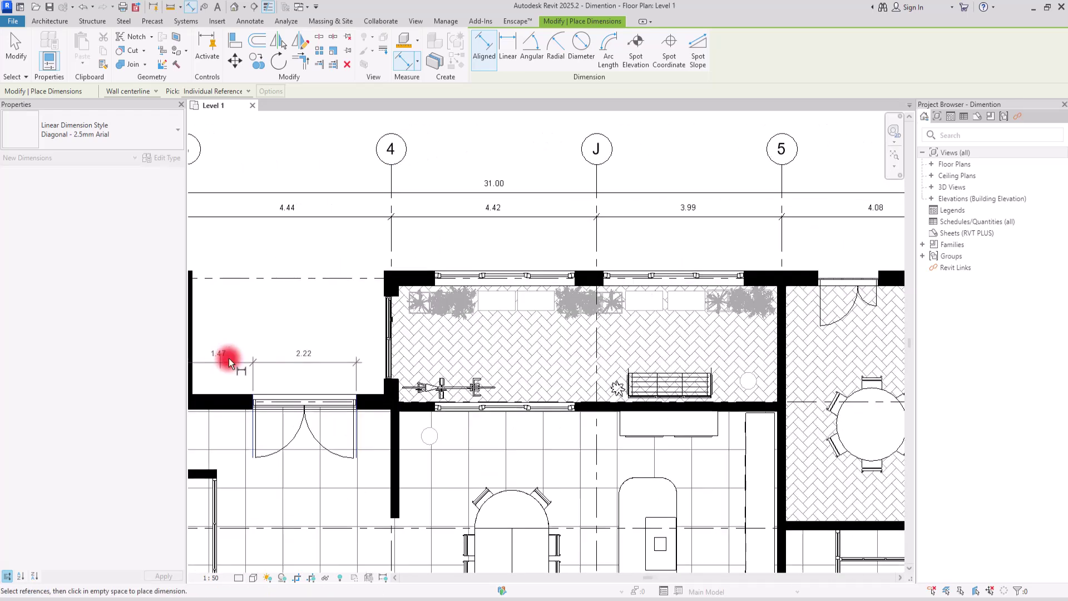
click(390, 245)
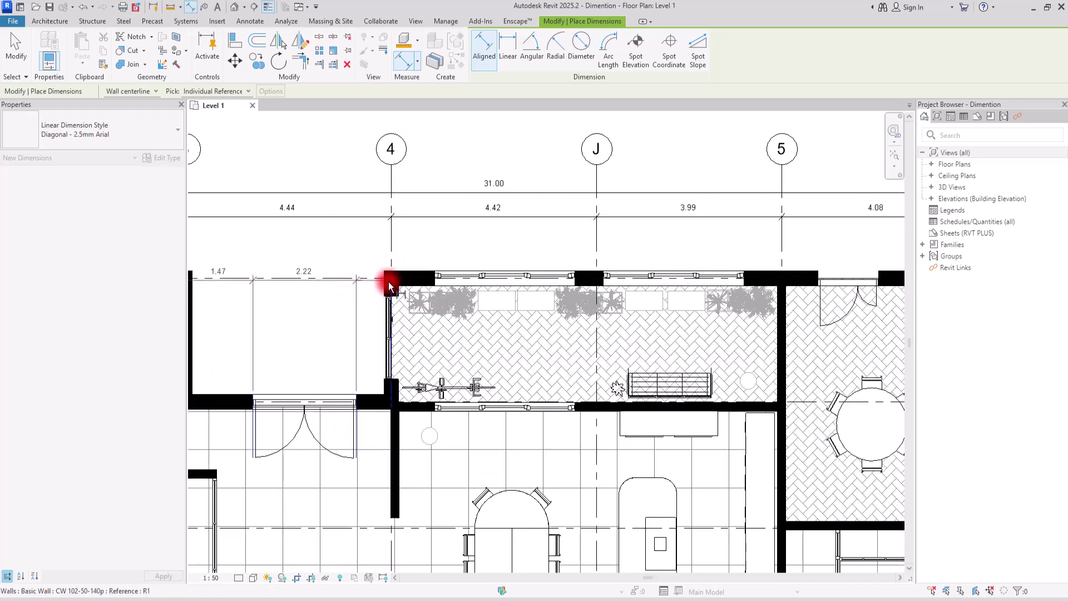
click(435, 278)
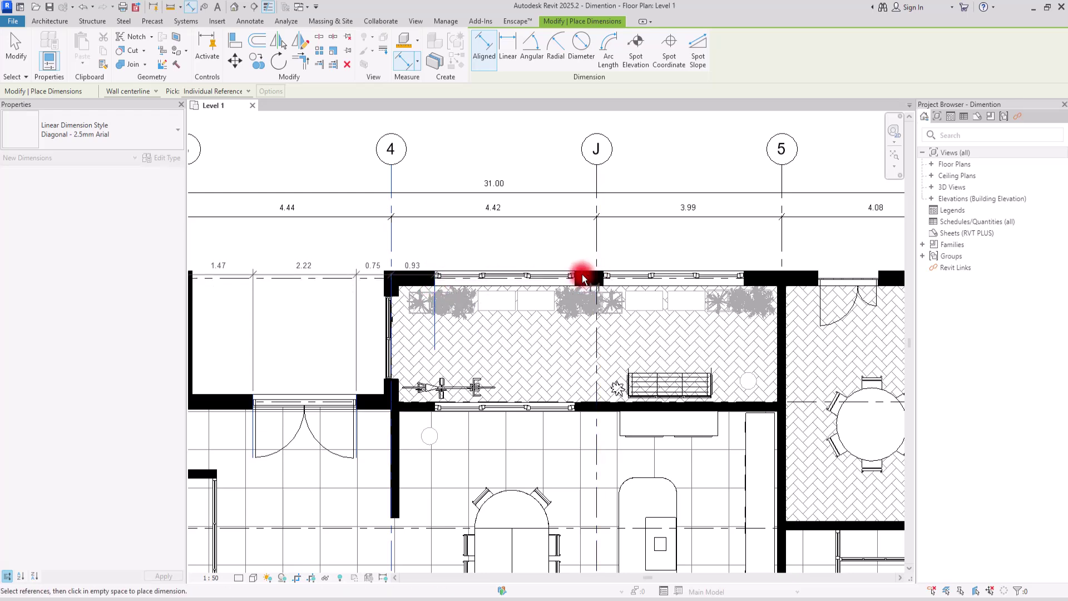
click(582, 278)
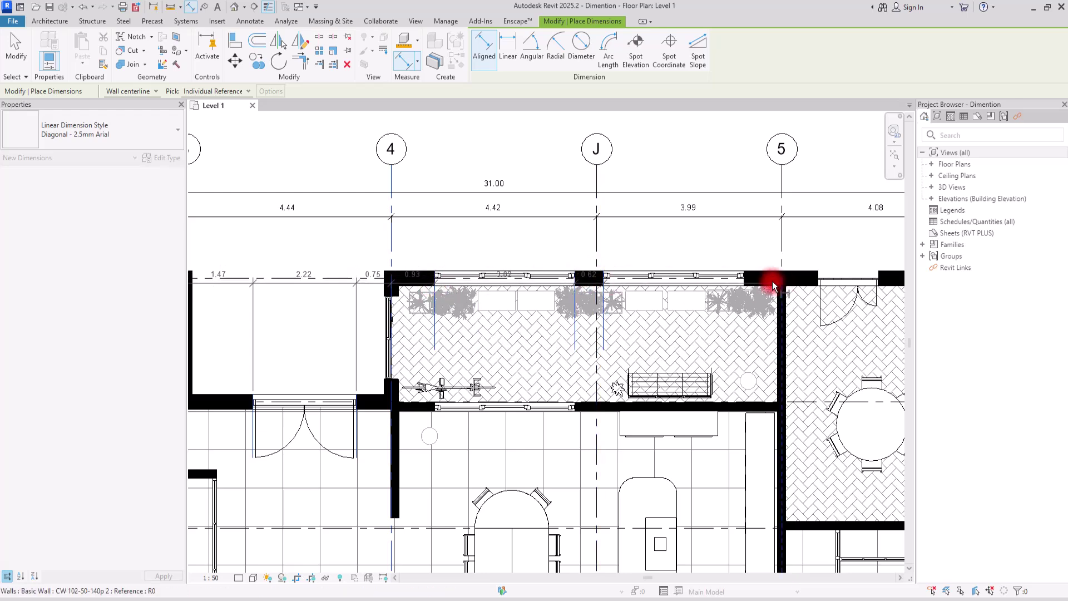
click(744, 279)
Finish the chain with grid 5, door edges, grid 7, window edges and grid 8, ending 0.81, 3.02, 1.41.
middle_drag(758, 298, 330, 355)
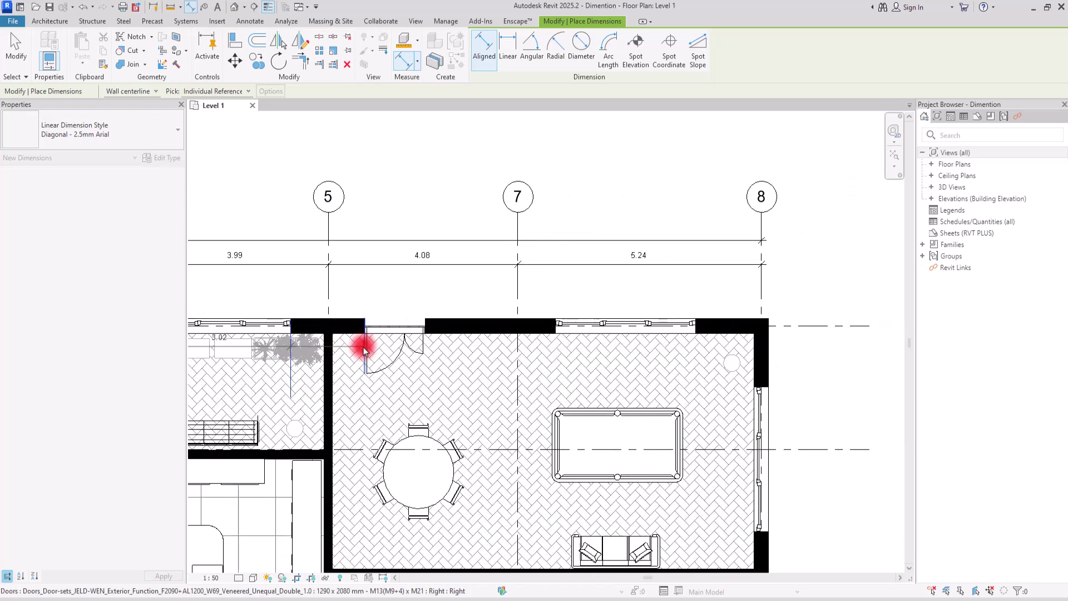
click(328, 299)
click(364, 322)
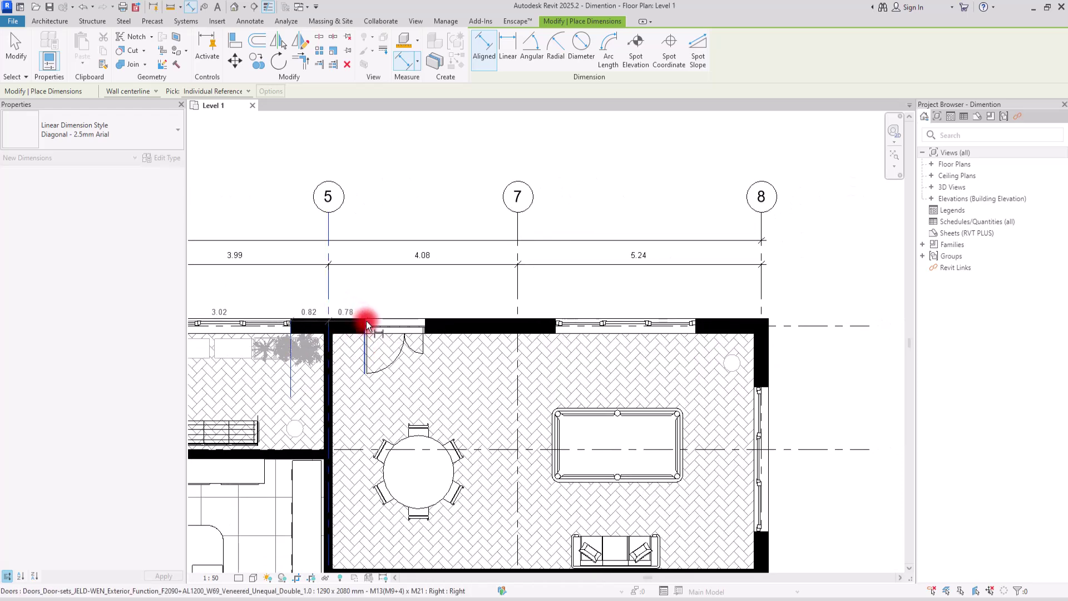
click(425, 322)
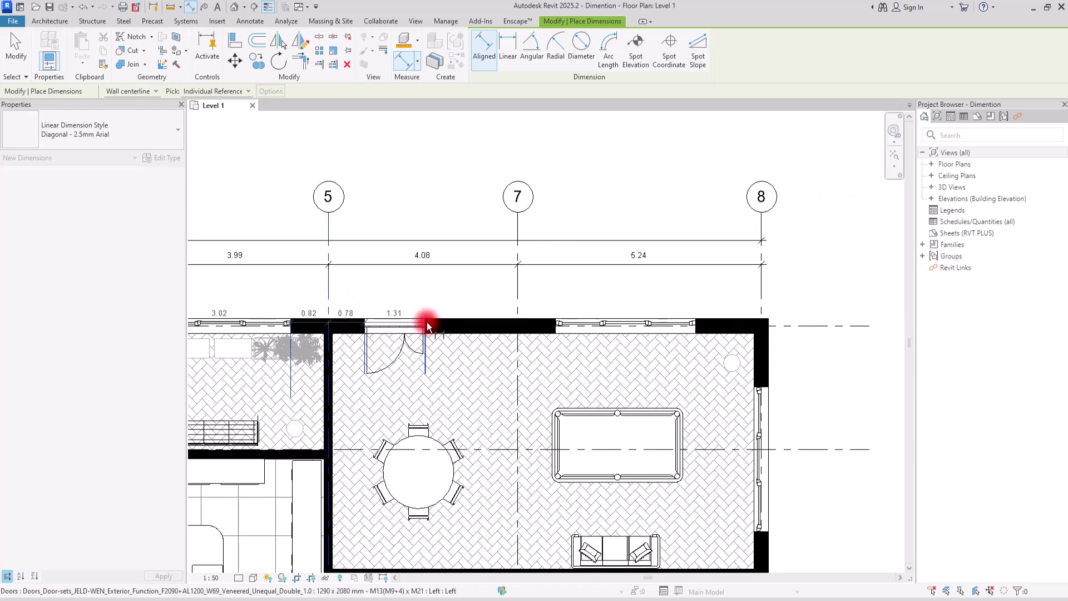
click(516, 299)
click(558, 327)
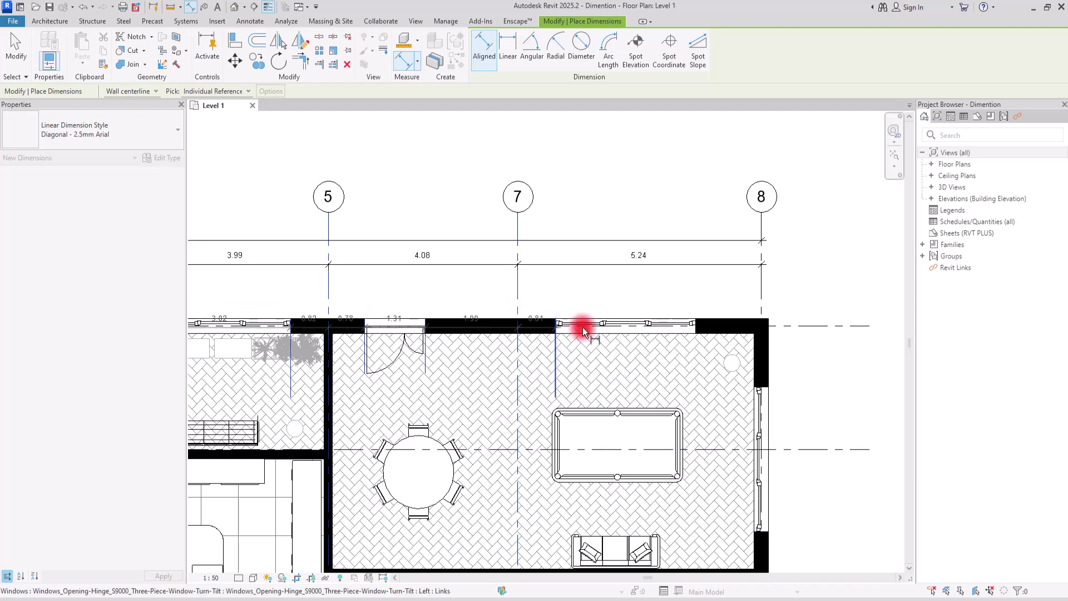
click(761, 294)
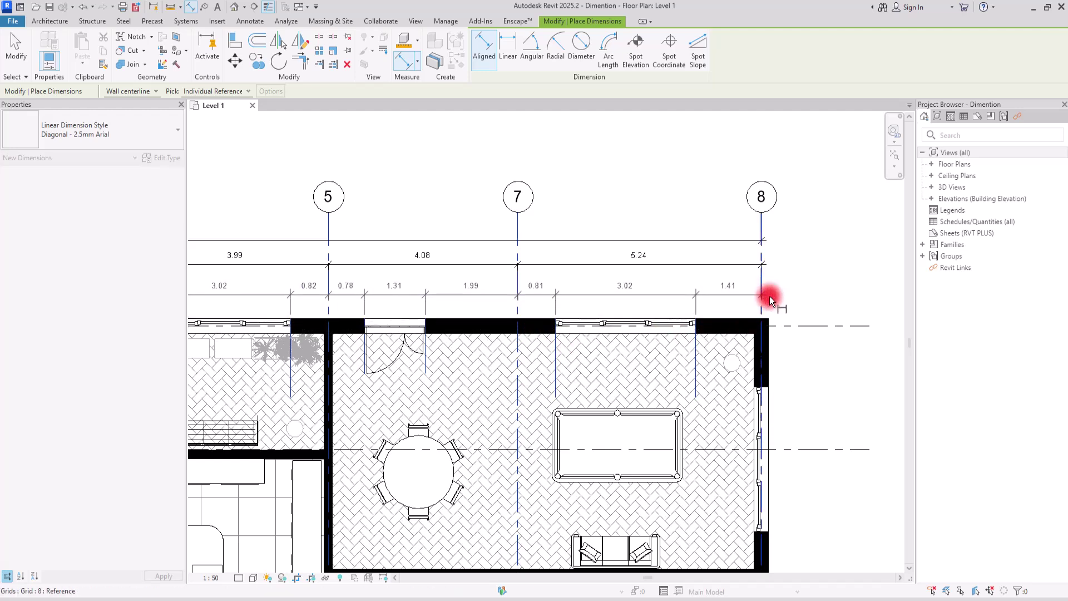
click(856, 296)
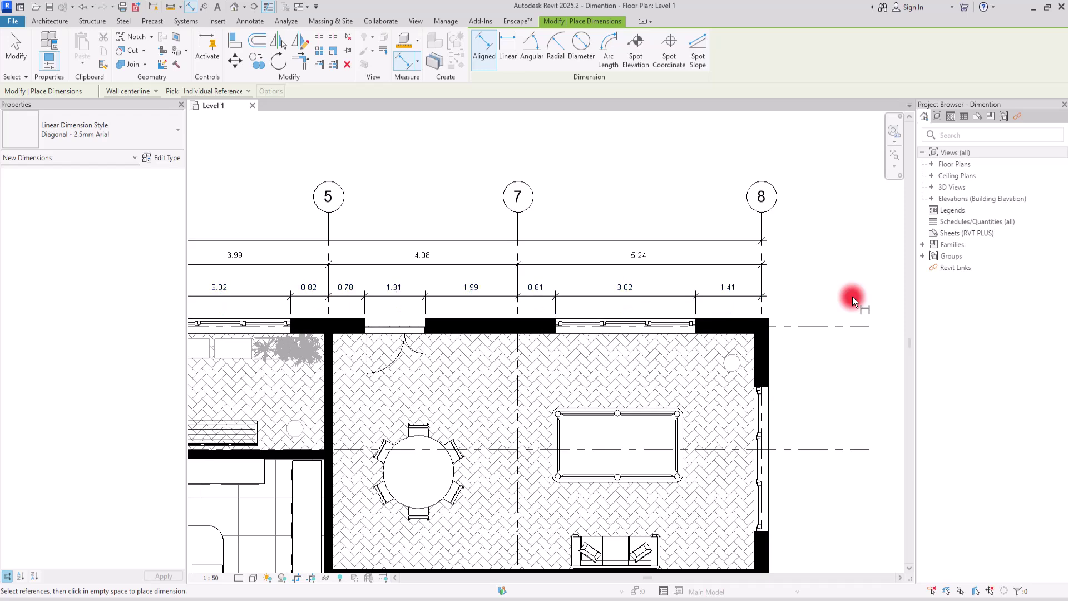
scroll(852, 296, down, 5)
scroll(806, 314, up, 5)
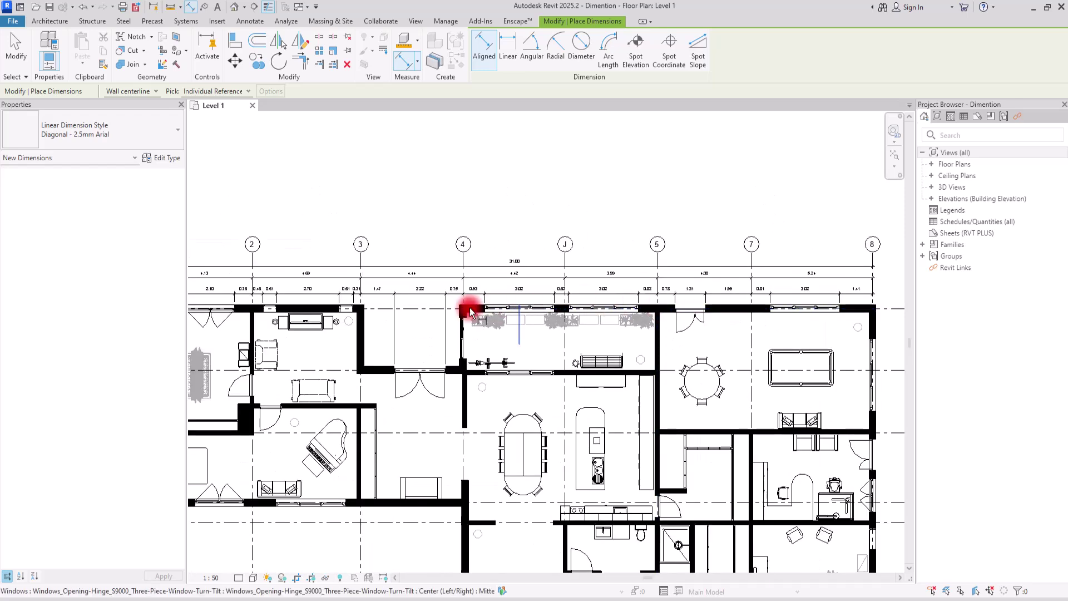
Exit dimensioning and zoom to the 1.27 / 2.10 dimensions at the top wall's west end.
key(Escape)
key(Escape)
shift+scroll(363, 299, left, 3)
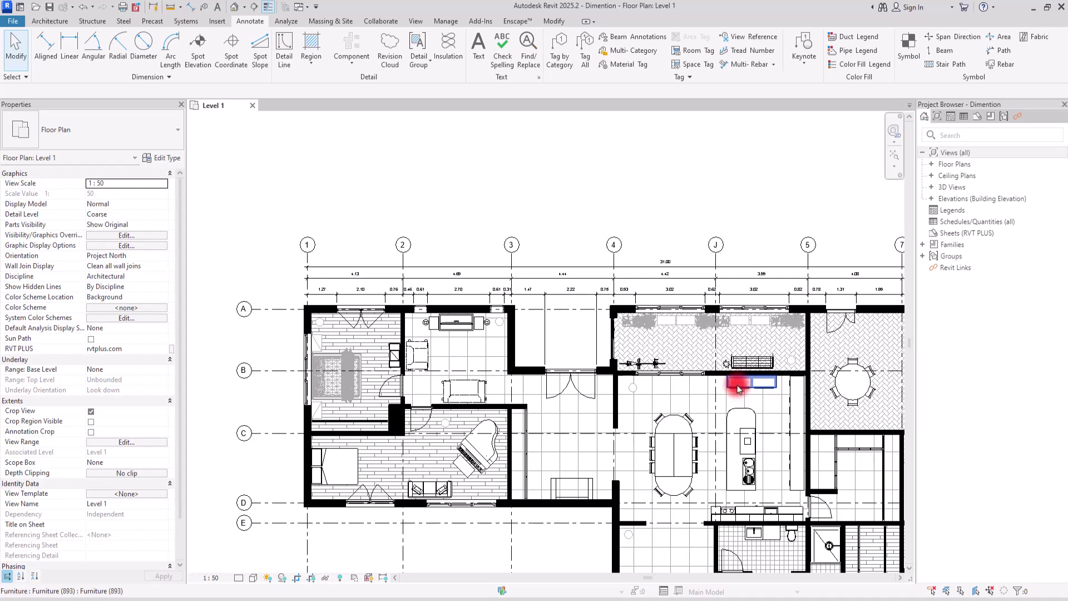
scroll(334, 269, up, 10)
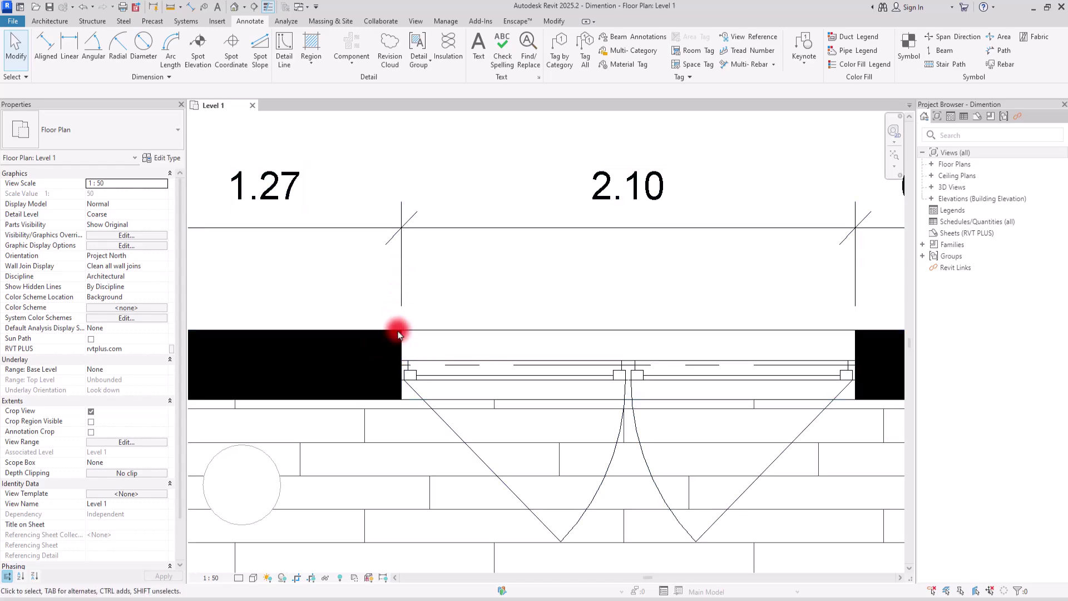
scroll(390, 313, down, 4)
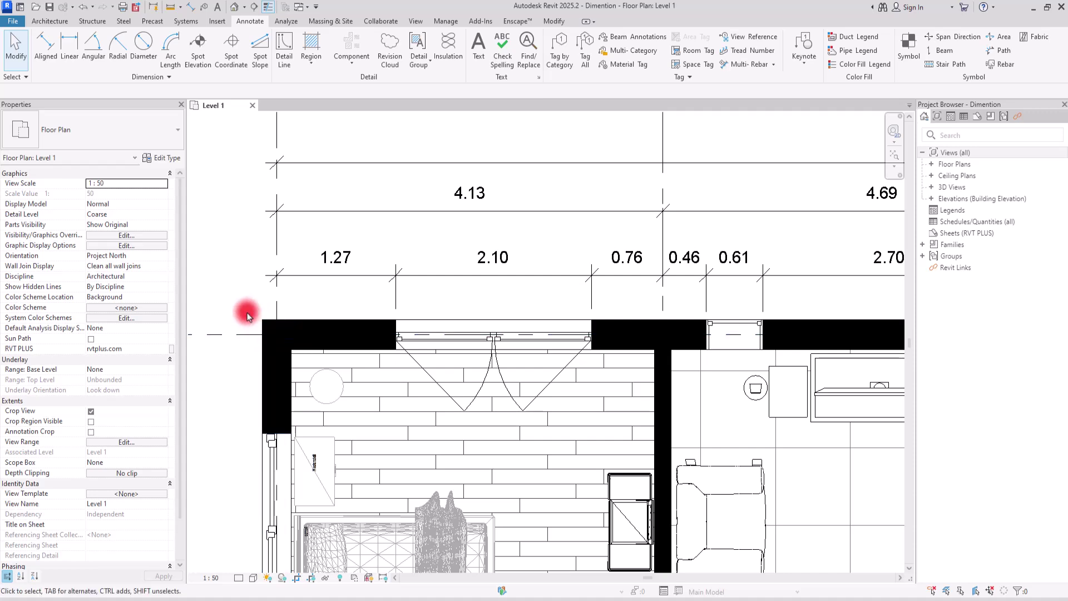
Try editing the 1.27 string's witness lines, then set aligned dimensions to measure to Wall faces.
click(330, 278)
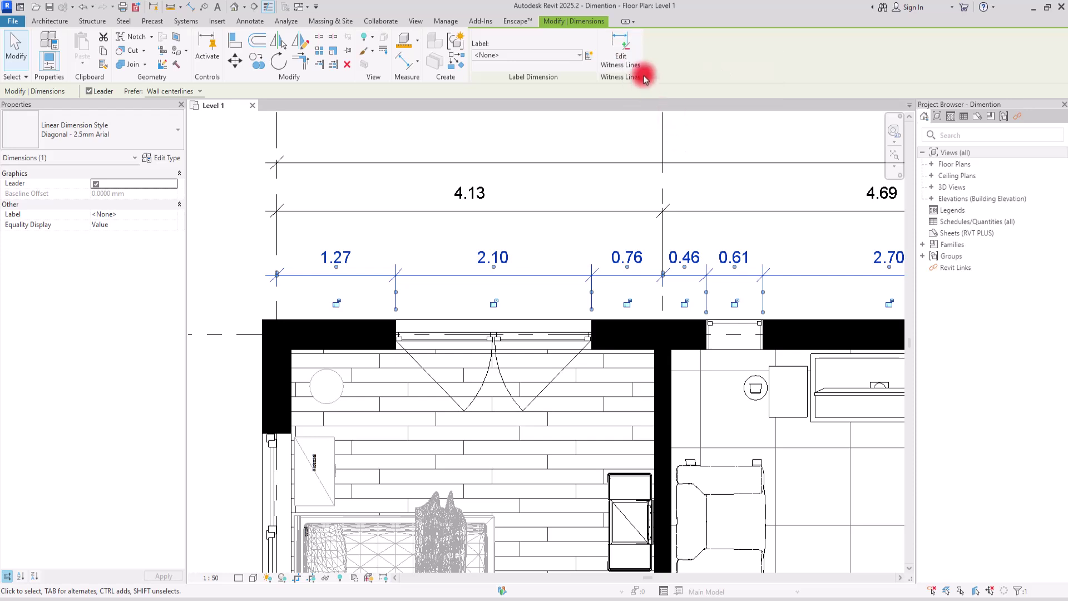
click(622, 51)
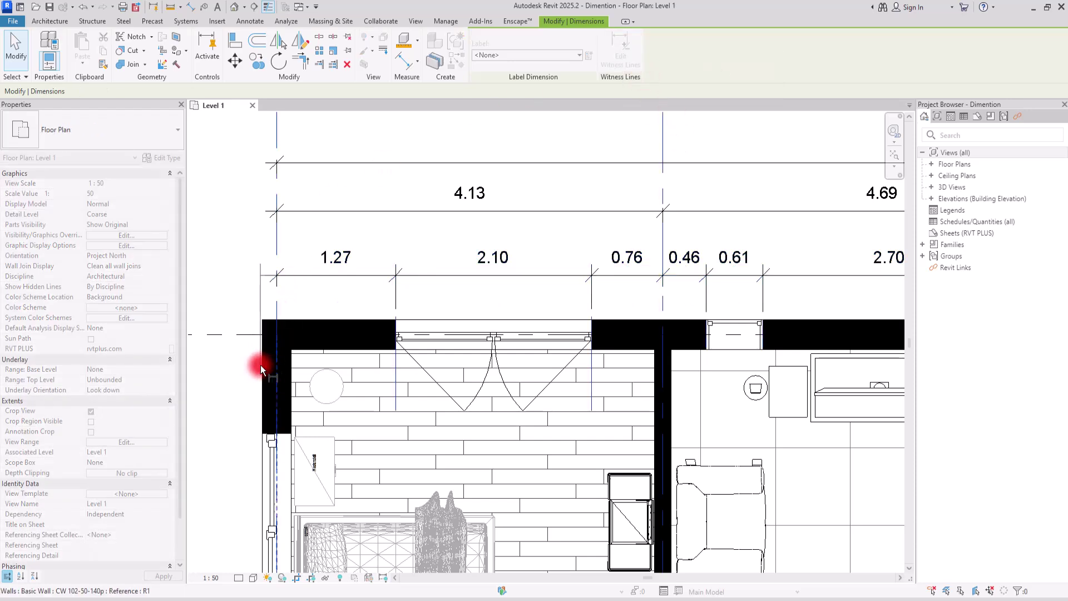
click(248, 266)
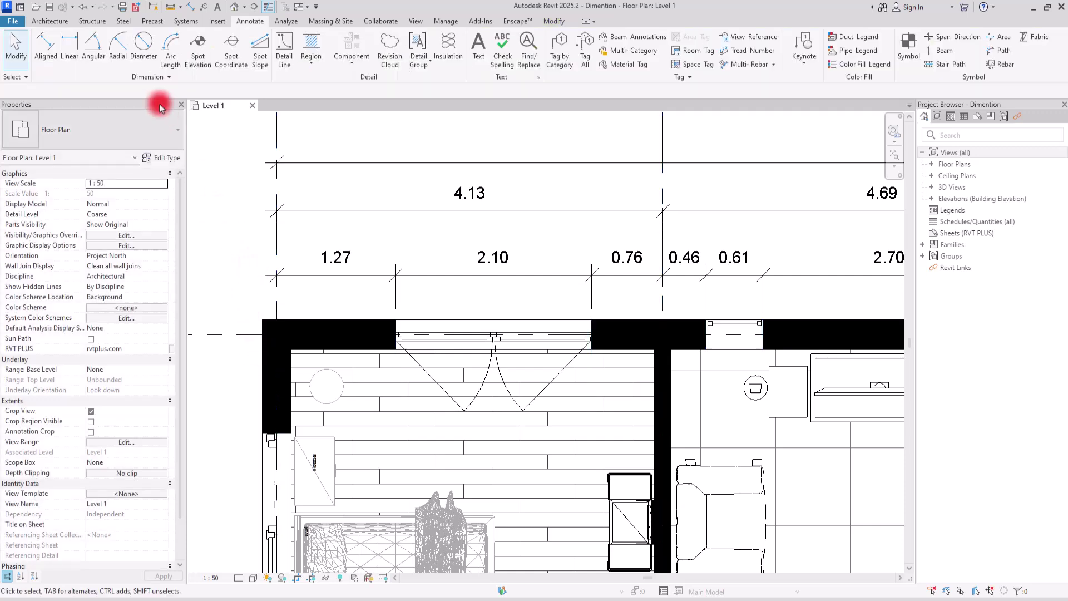
click(43, 49)
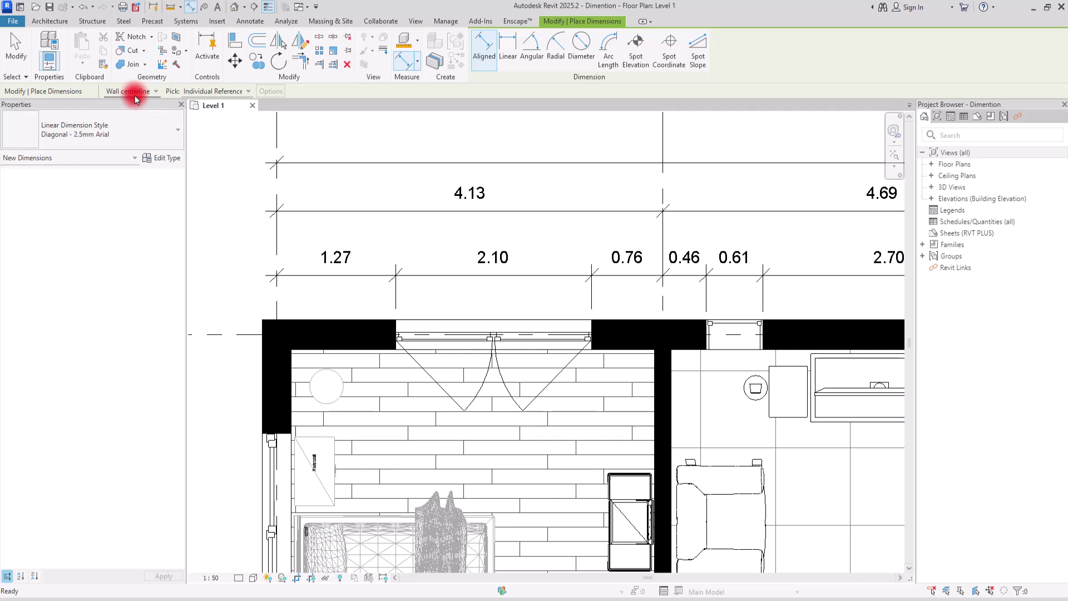
click(135, 95)
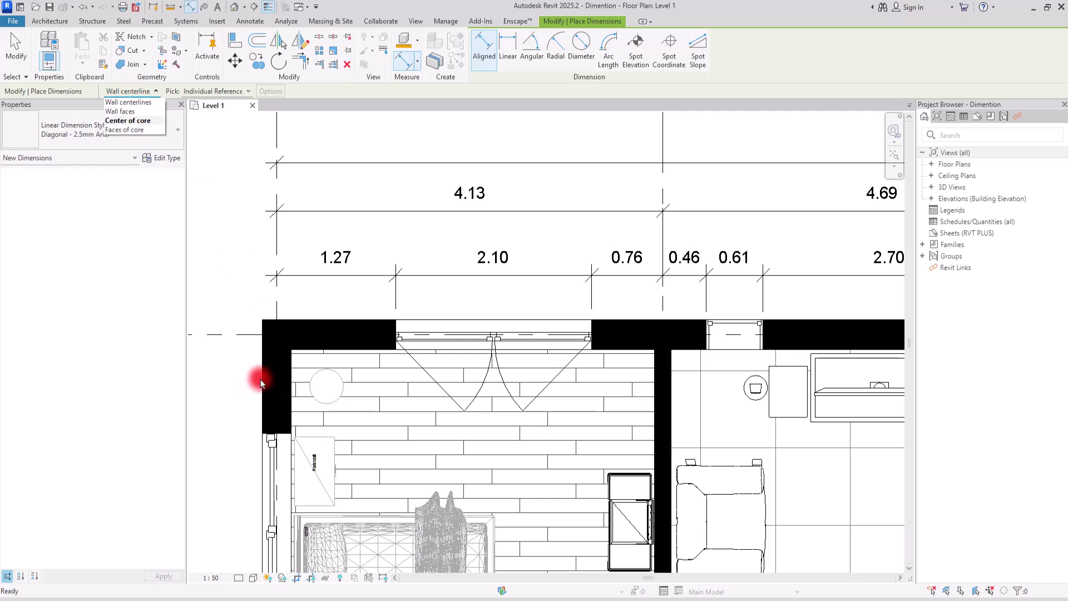
click(122, 111)
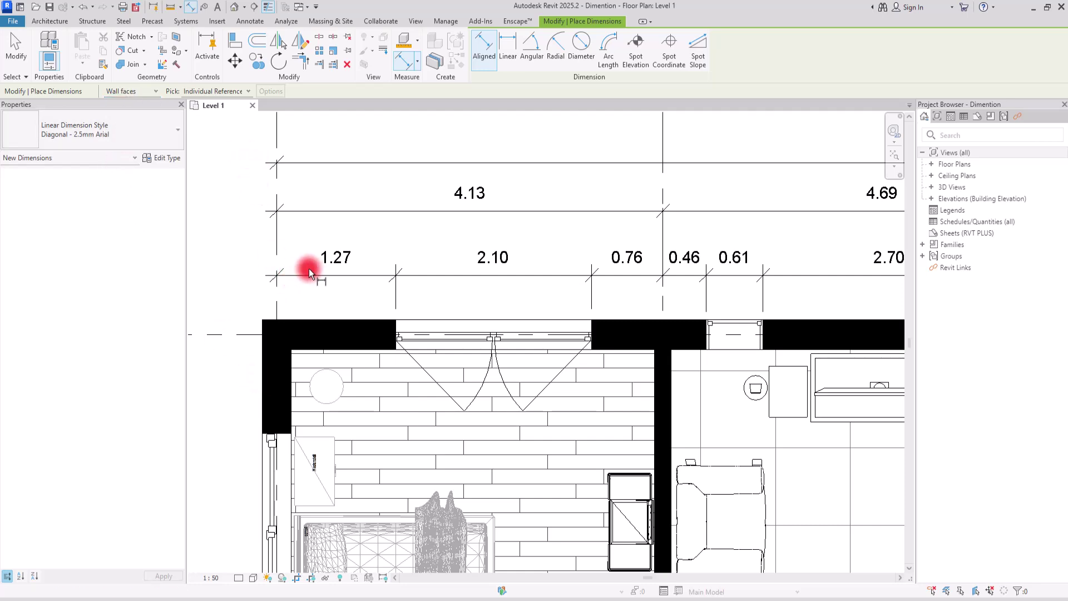
key(Escape)
Add outer and inner wall-face witness lines to the 1.27 string, then delete both selected strings.
click(339, 270)
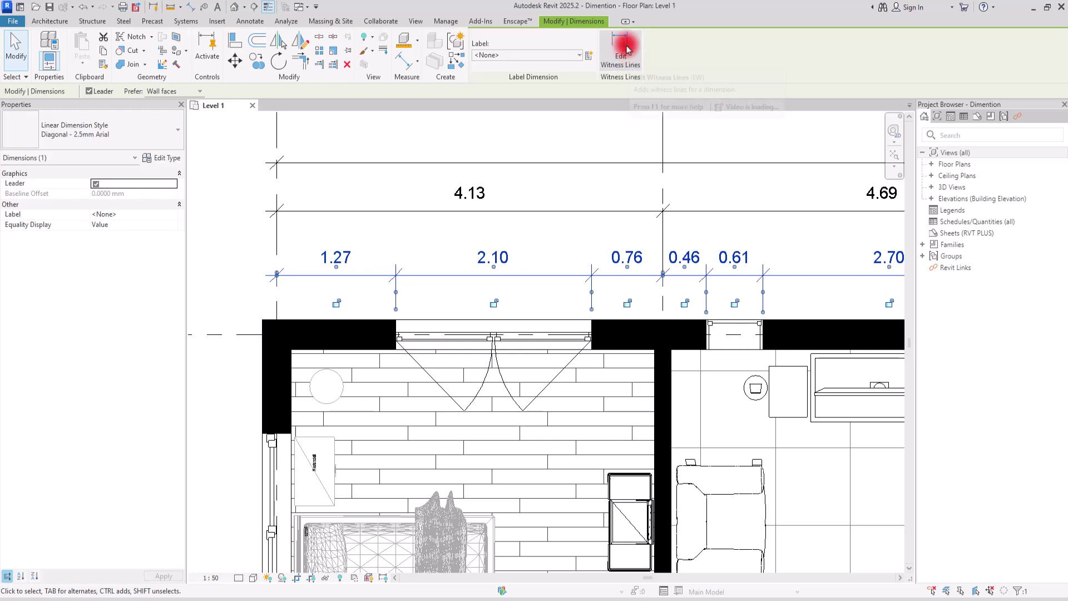
click(621, 40)
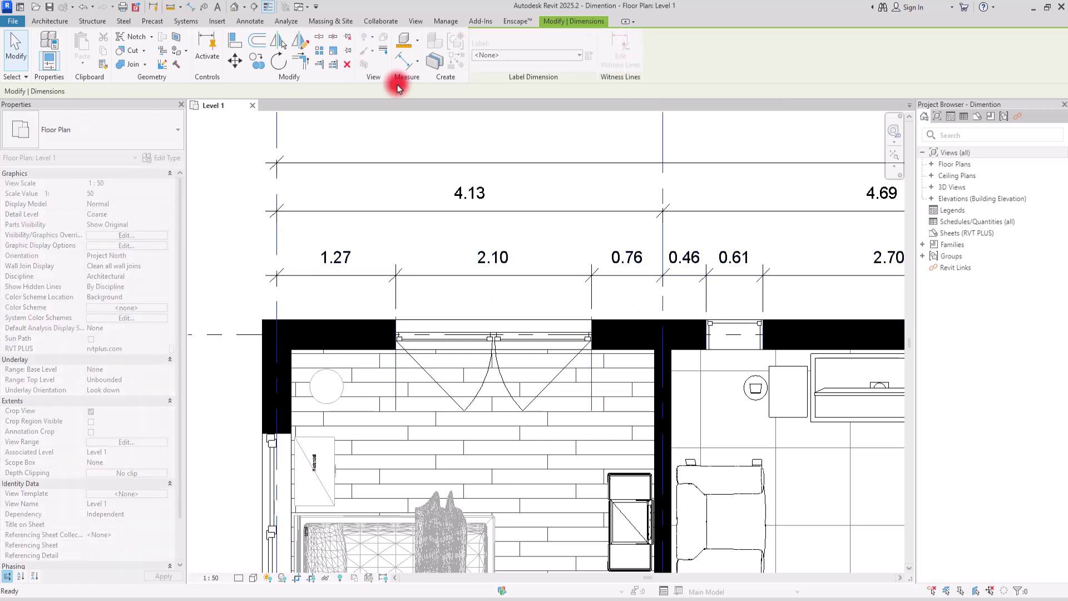
click(264, 351)
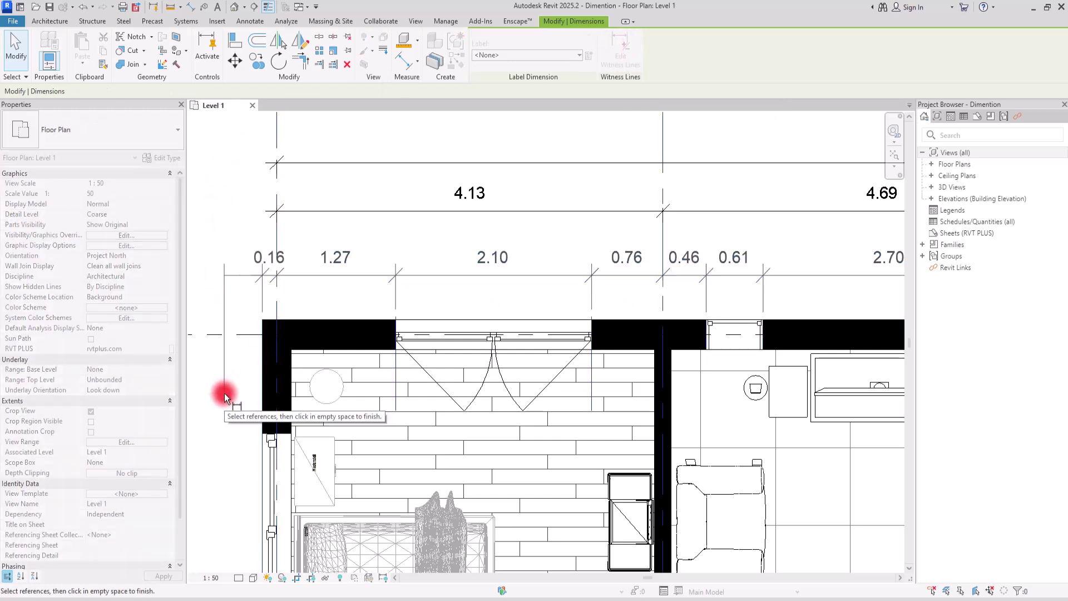
click(292, 365)
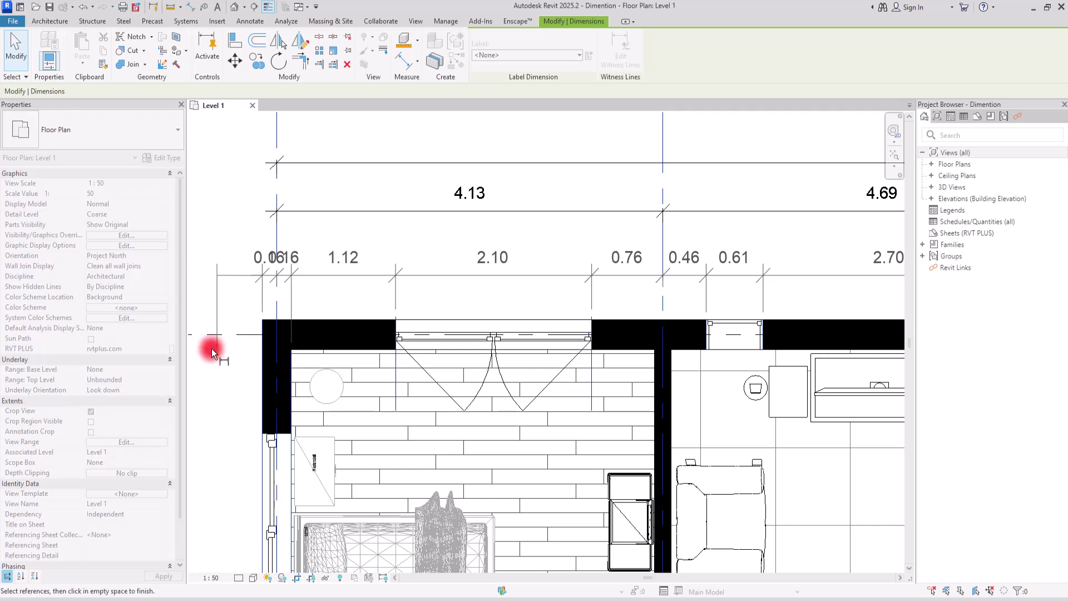
click(209, 386)
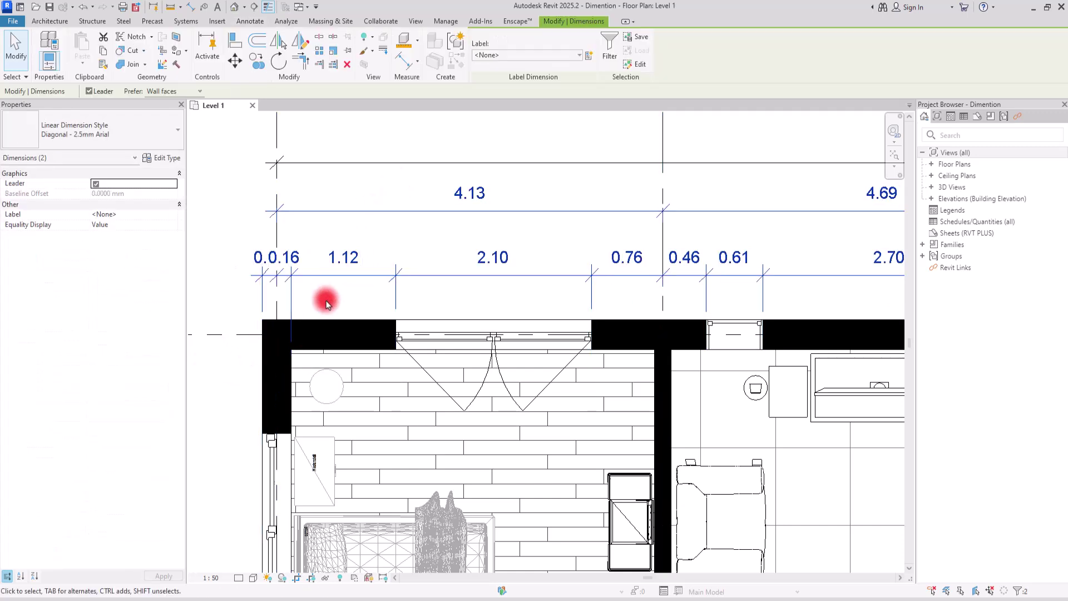
key(Delete)
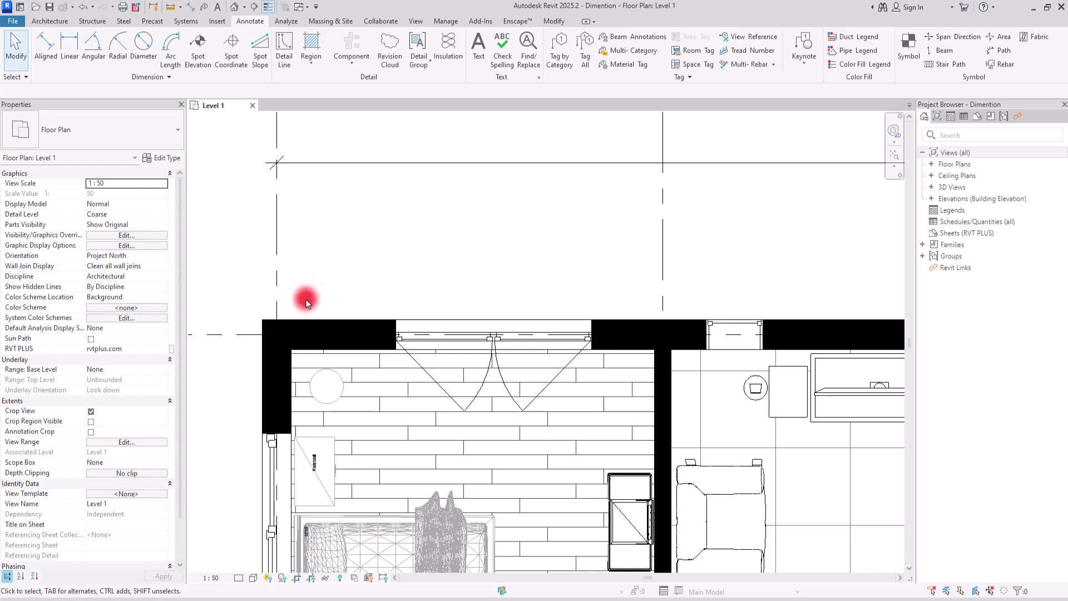
Zoom out to the whole Level 1 plan and restart the Aligned dimension tool.
scroll(306, 302, down, 6)
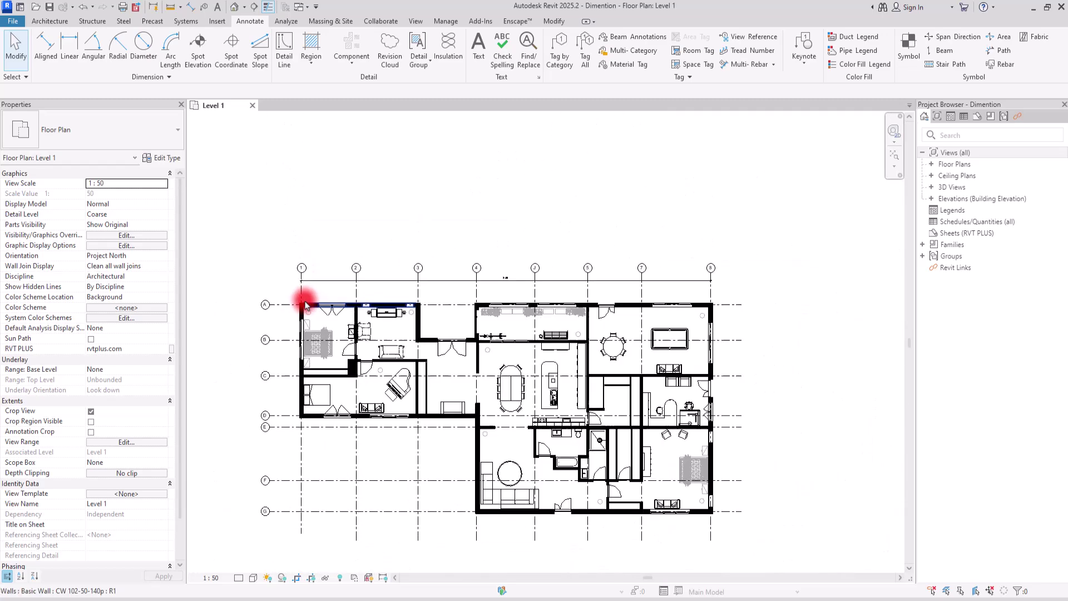
scroll(506, 266, up, 3)
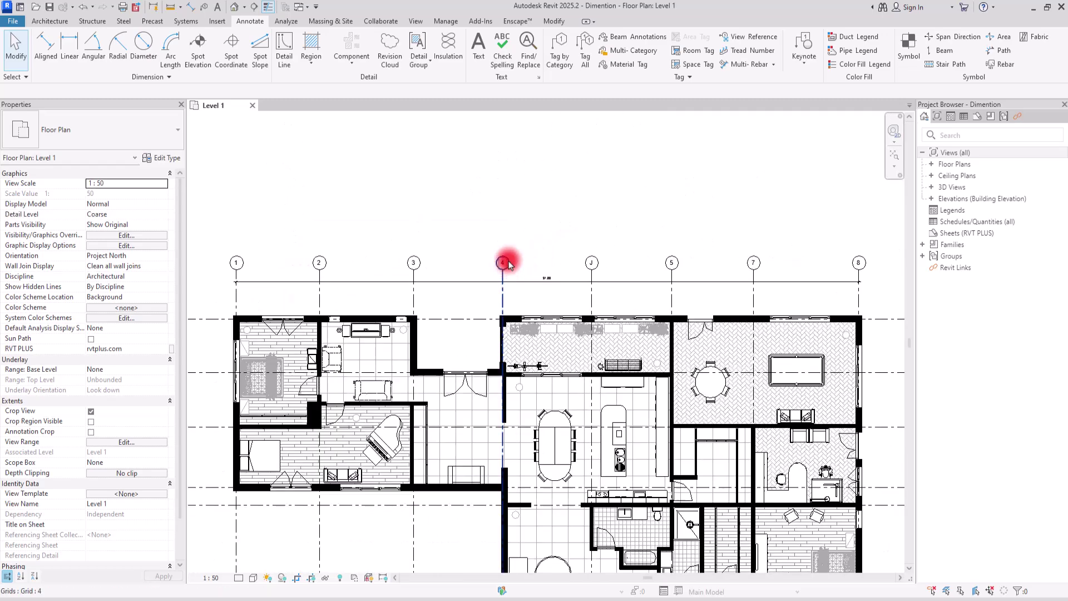
click(44, 49)
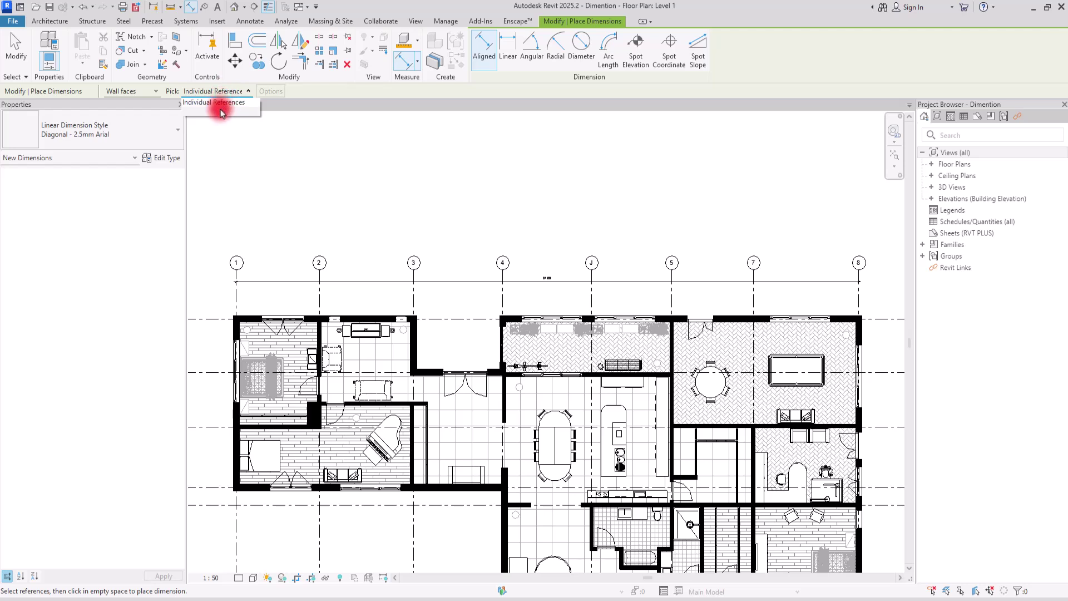
With Pick set to Entire Walls, place a 9.14 dimension across the top wall from grid 1 to grid 3.
click(220, 111)
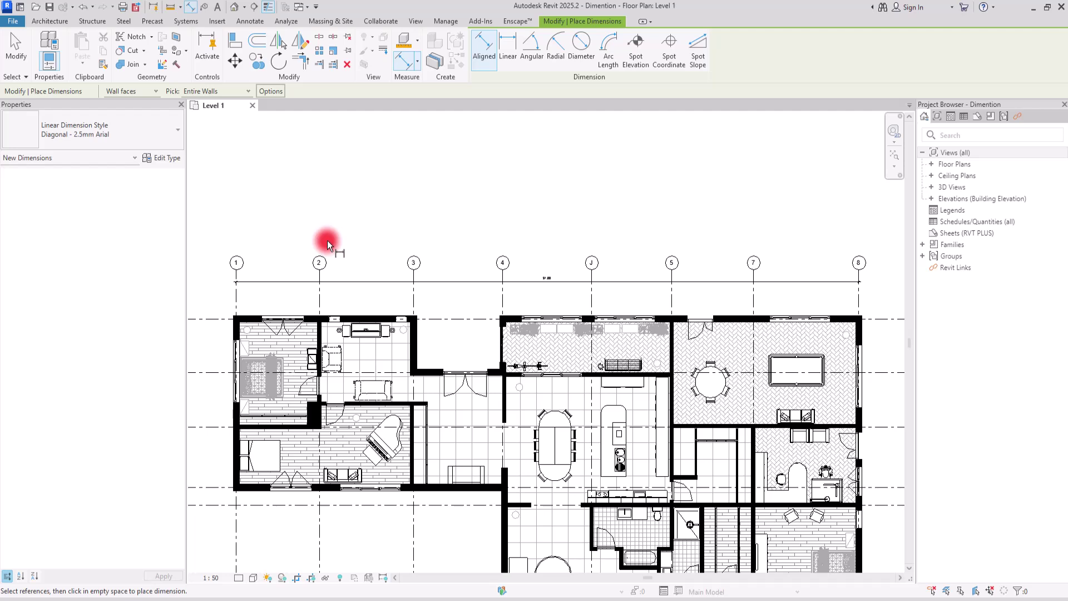
click(319, 317)
click(217, 301)
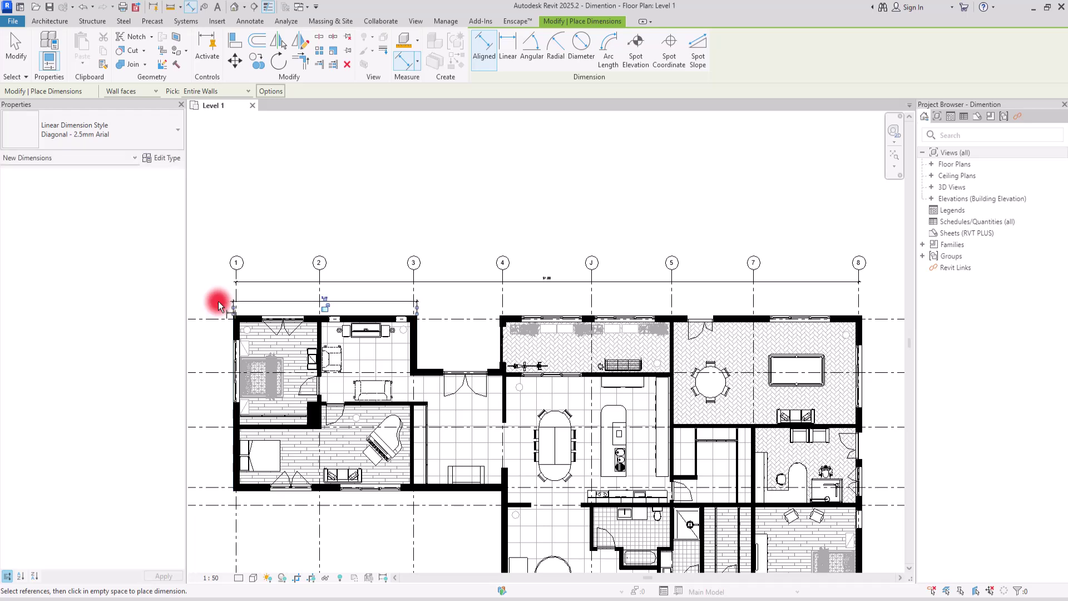
scroll(207, 316, up, 1)
scroll(206, 315, up, 2)
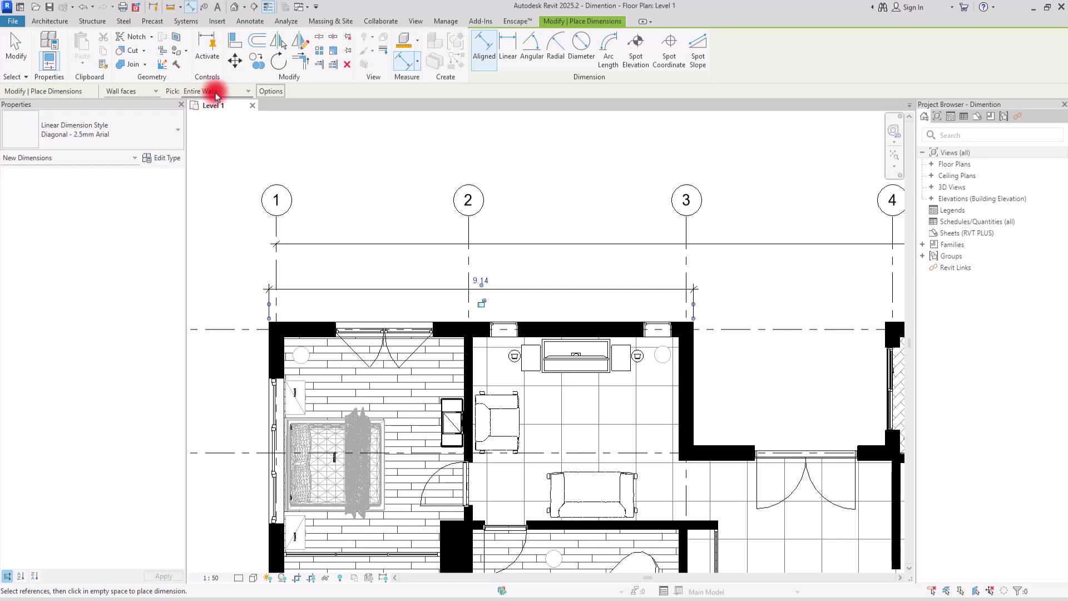
Keep Intersecting Grids checked in Auto Dimension Options and confirm with OK.
click(271, 91)
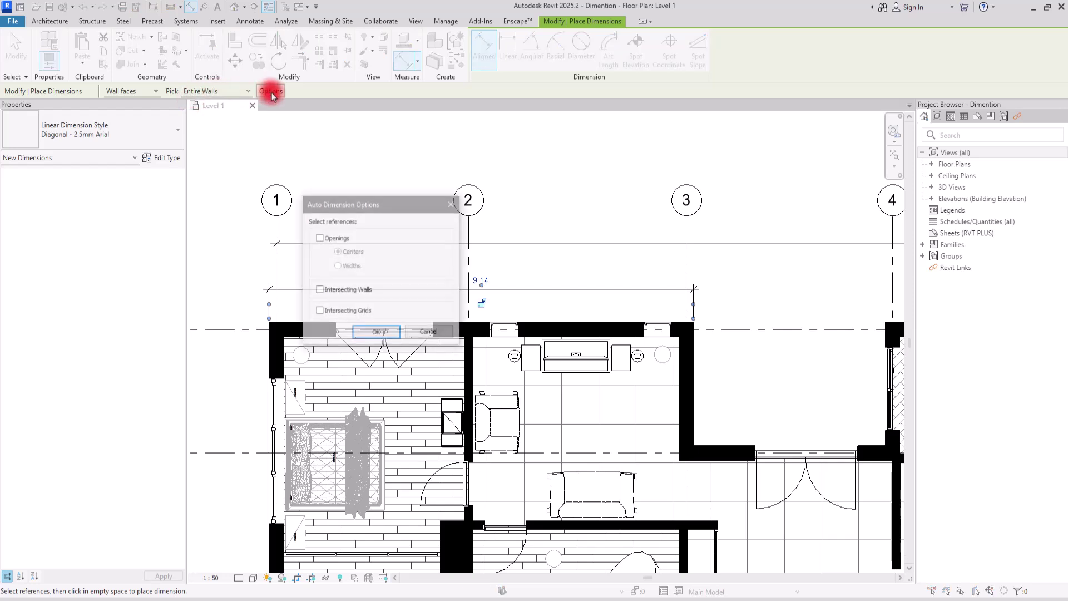
drag(381, 196, 583, 189)
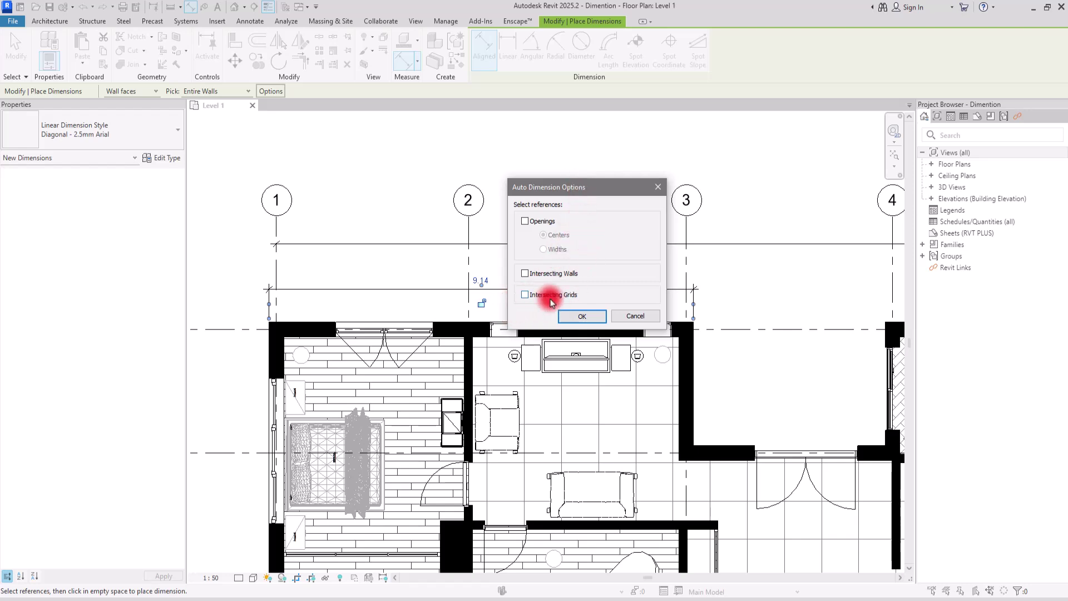
click(585, 320)
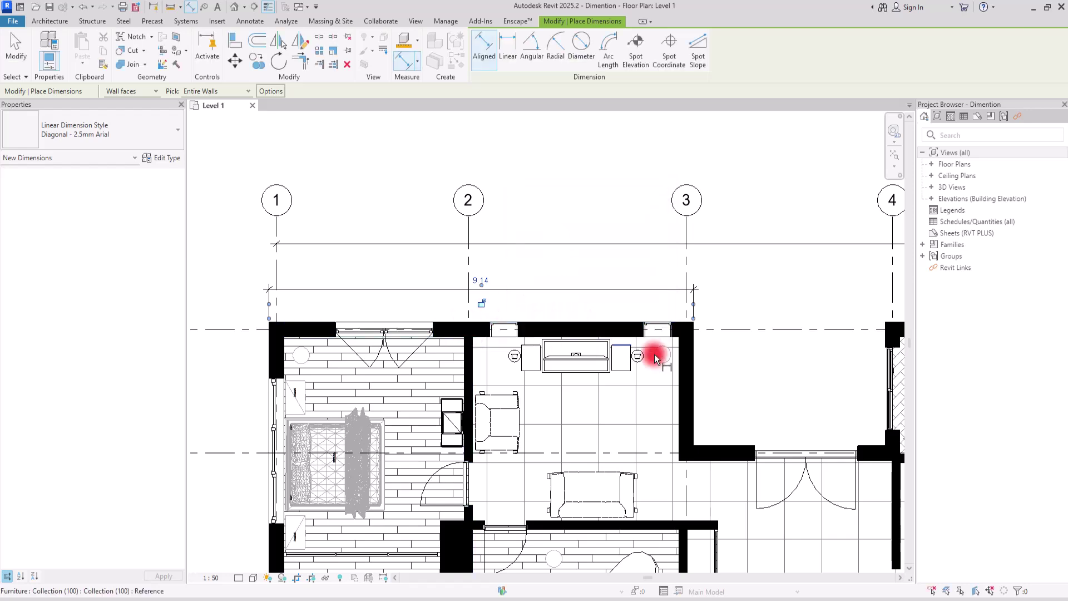
Place a 0.16 / 4.13 / 4.69 / 0.16 top-wall chain just above the 9.14 dimension.
click(461, 328)
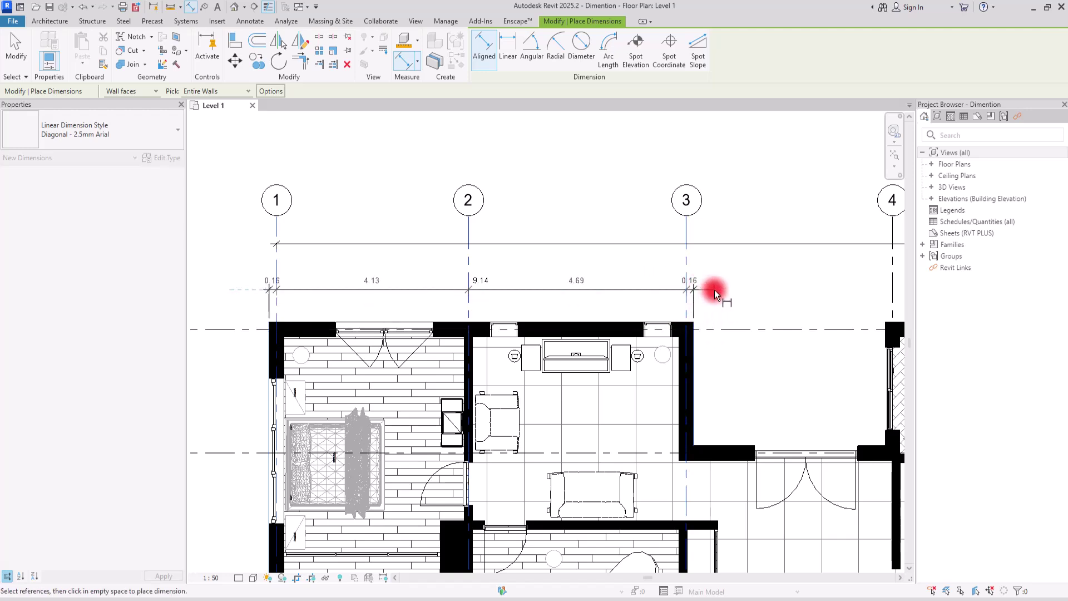
click(311, 145)
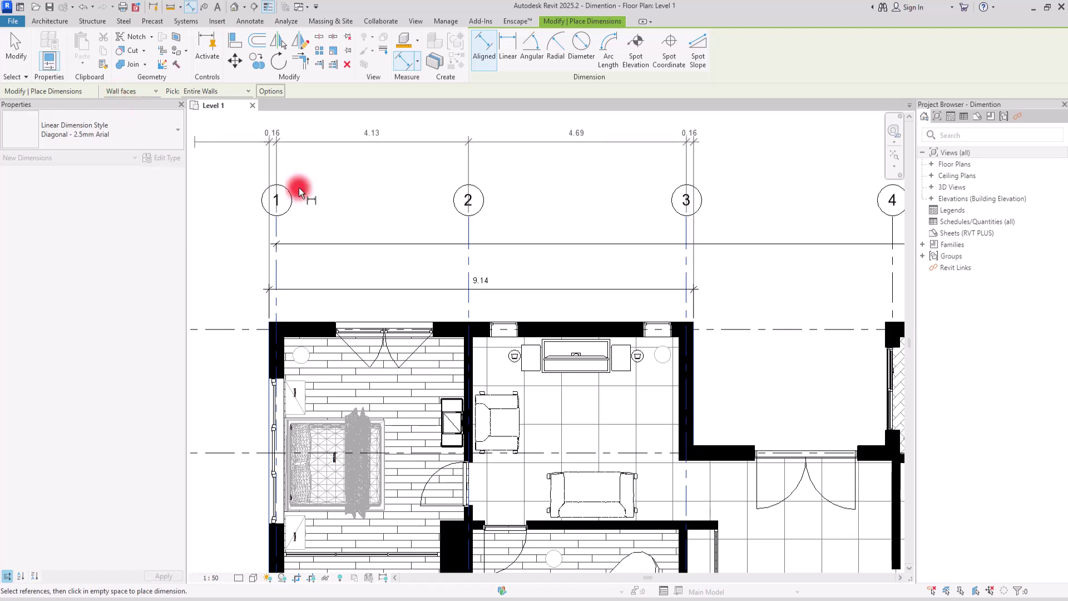
click(337, 273)
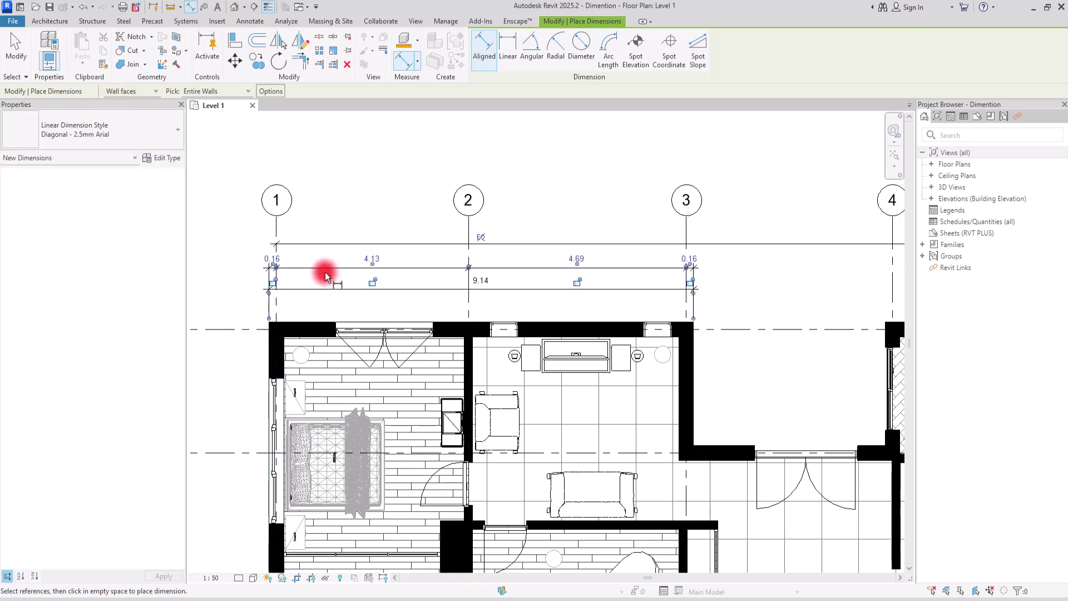
click(133, 91)
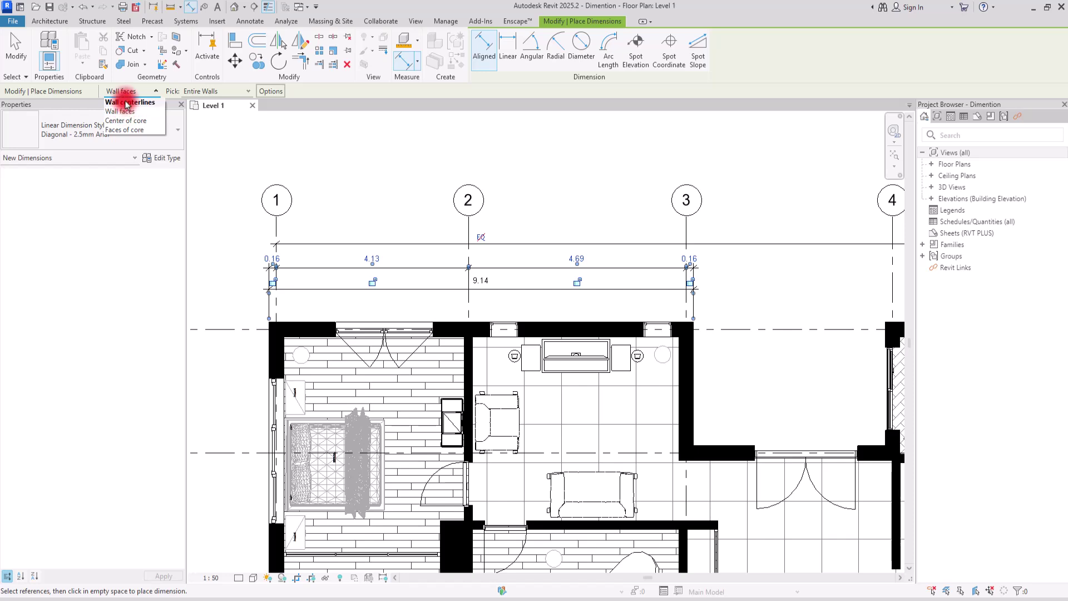
Switch the dimension reference to Wall centerline, begin a top-wall pick, then cancel it.
click(127, 103)
click(309, 330)
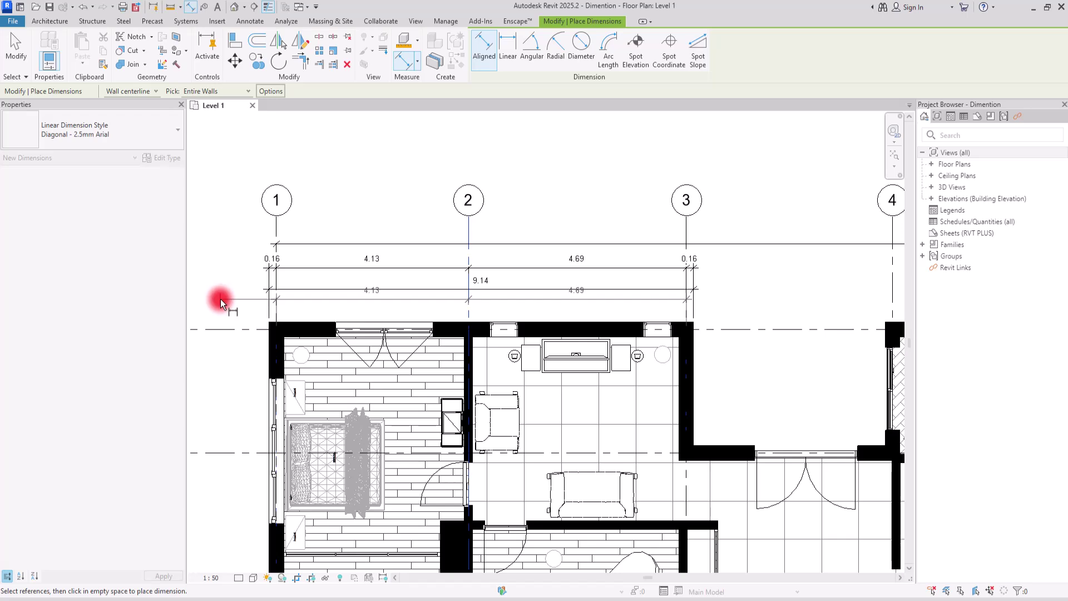
key(Escape)
key(Escape)
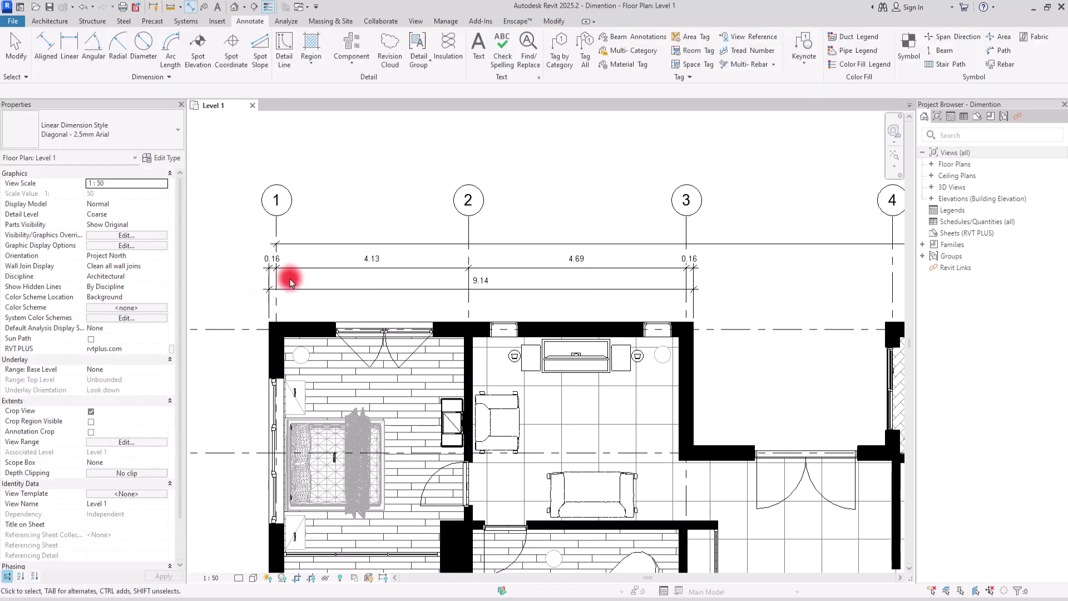
Delete the overall 9.14 dimension and the 0.16/4.13/4.69 face-based chain on the top wall.
click(312, 287)
key(Delete)
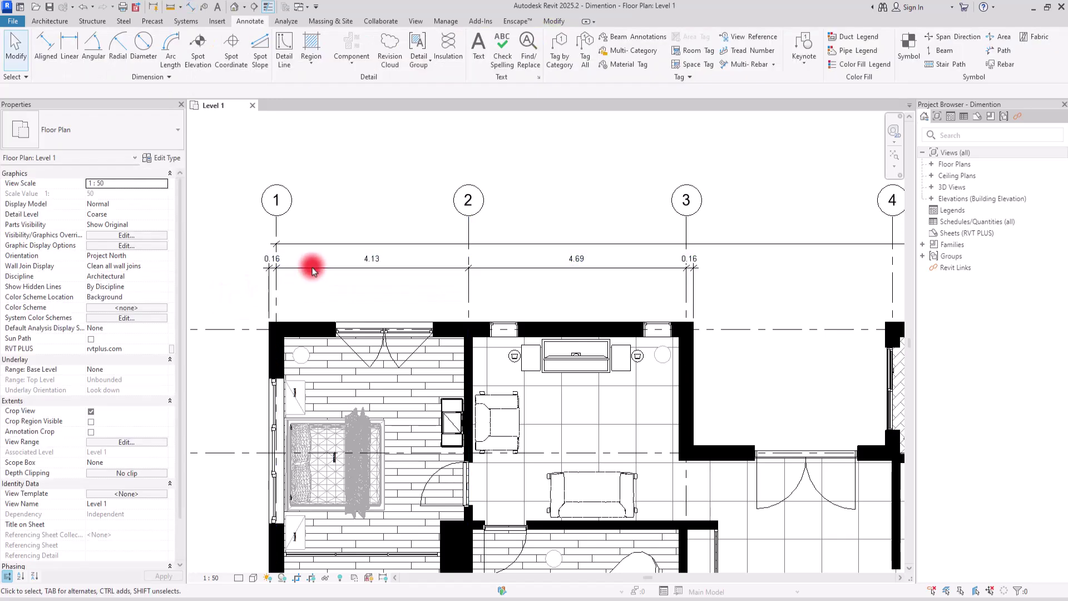
click(309, 267)
key(Delete)
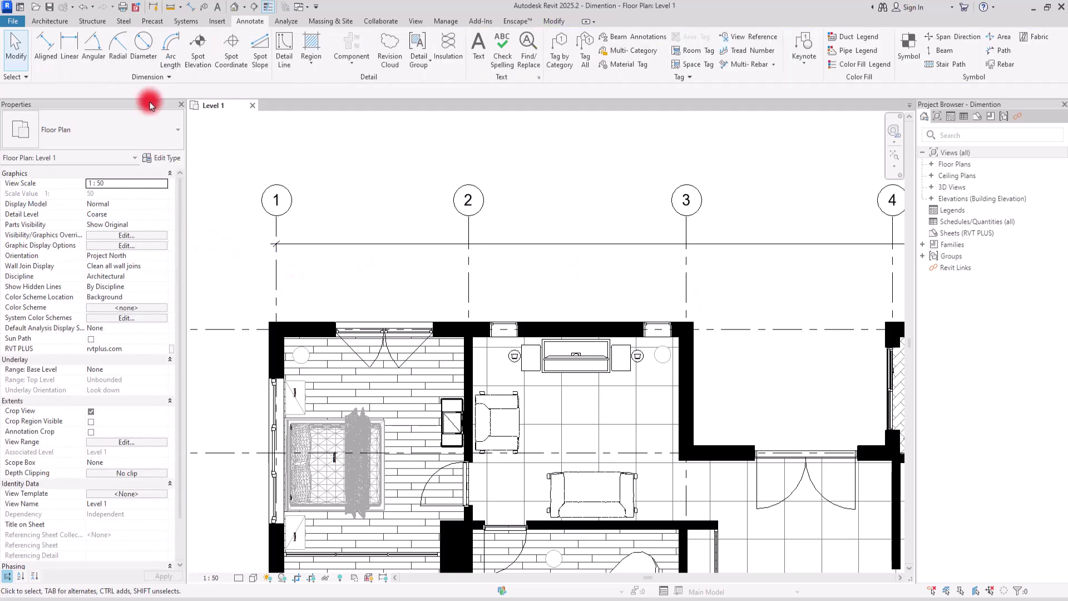
Start an aligned dimension set to Intersecting Grids and pick the top wall.
click(45, 45)
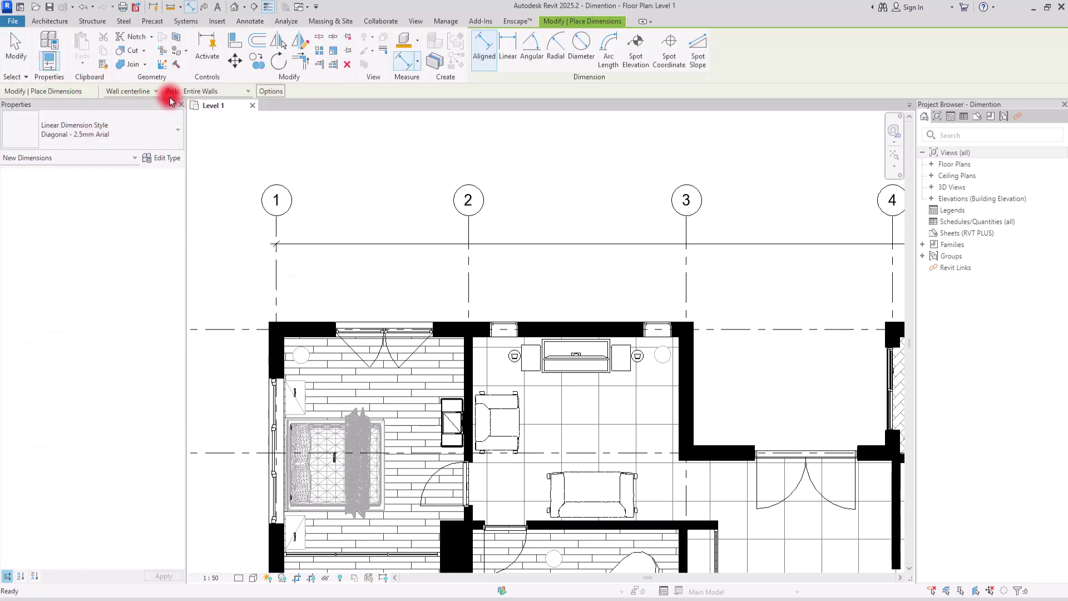
click(264, 91)
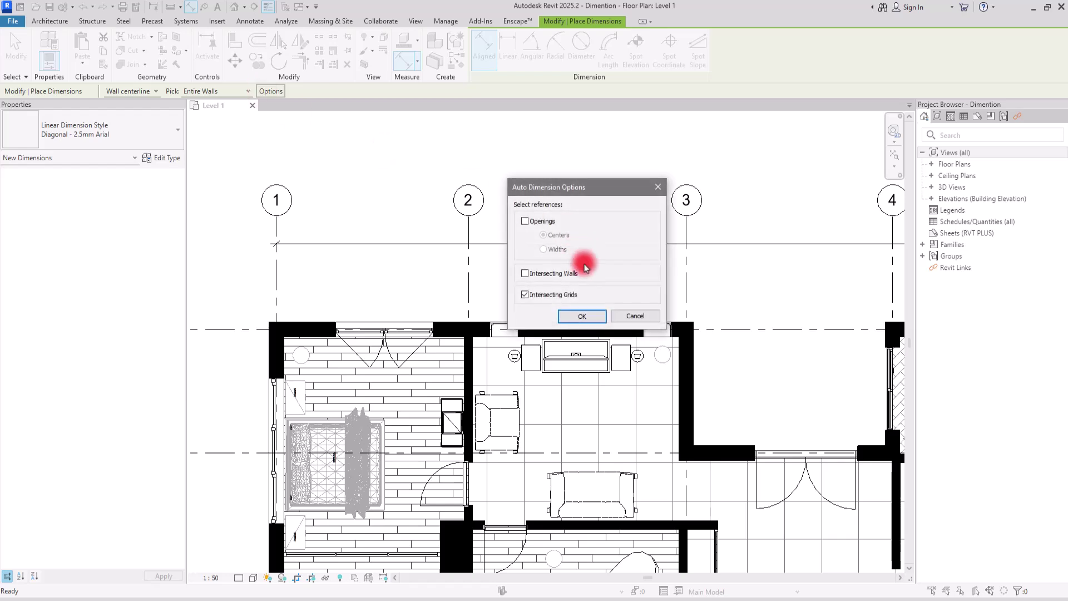
click(575, 317)
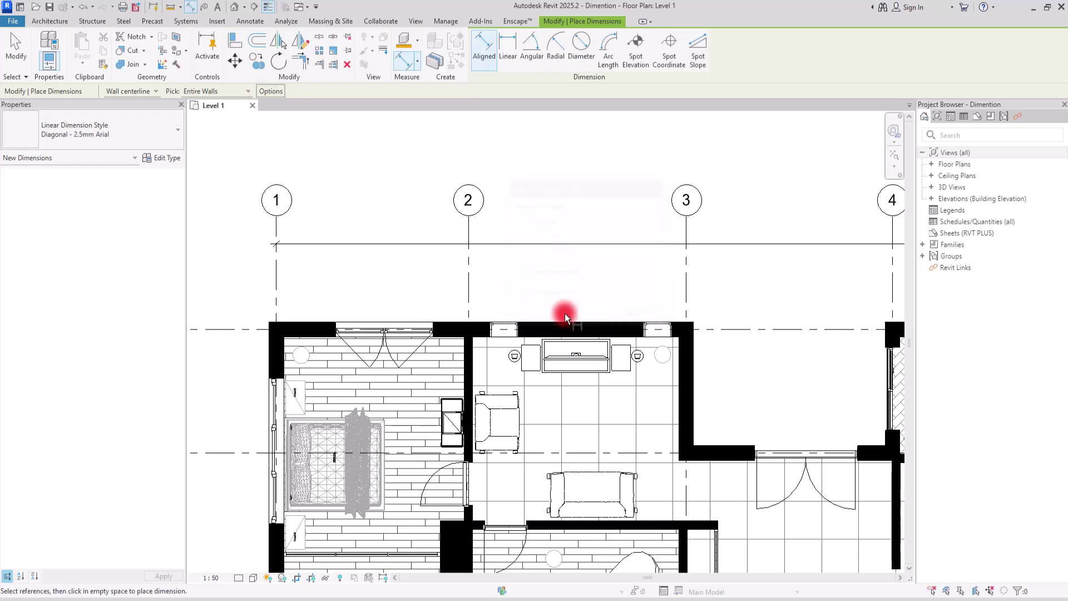
click(293, 328)
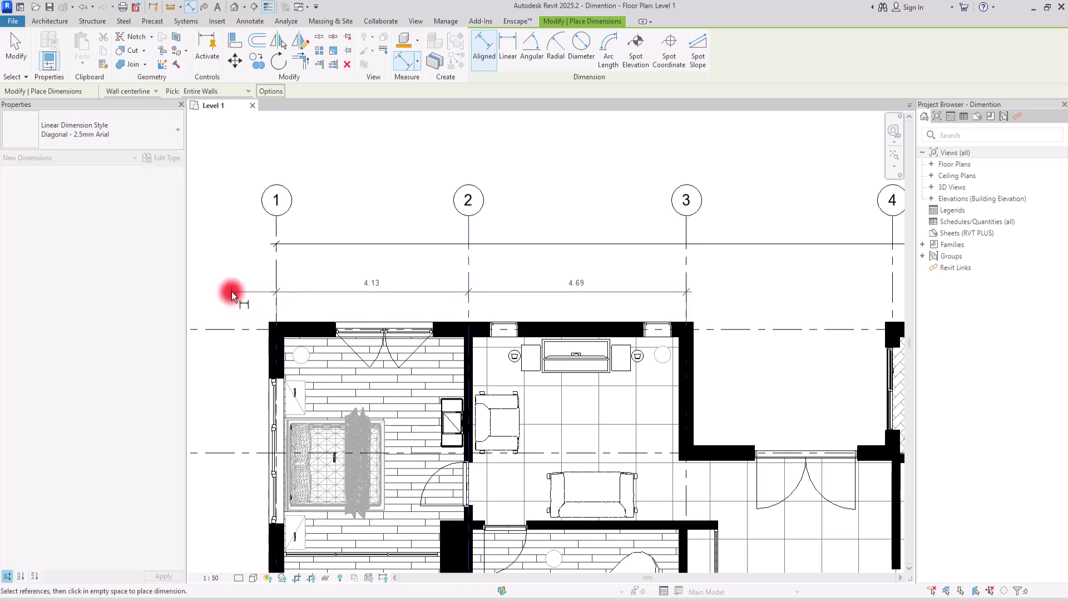
Place in-line top-wall chains from grid 1 to 8: 4.13, 4.69, 4.44, 0.08, then grids 4–8.
scroll(231, 292, down, 2)
click(221, 275)
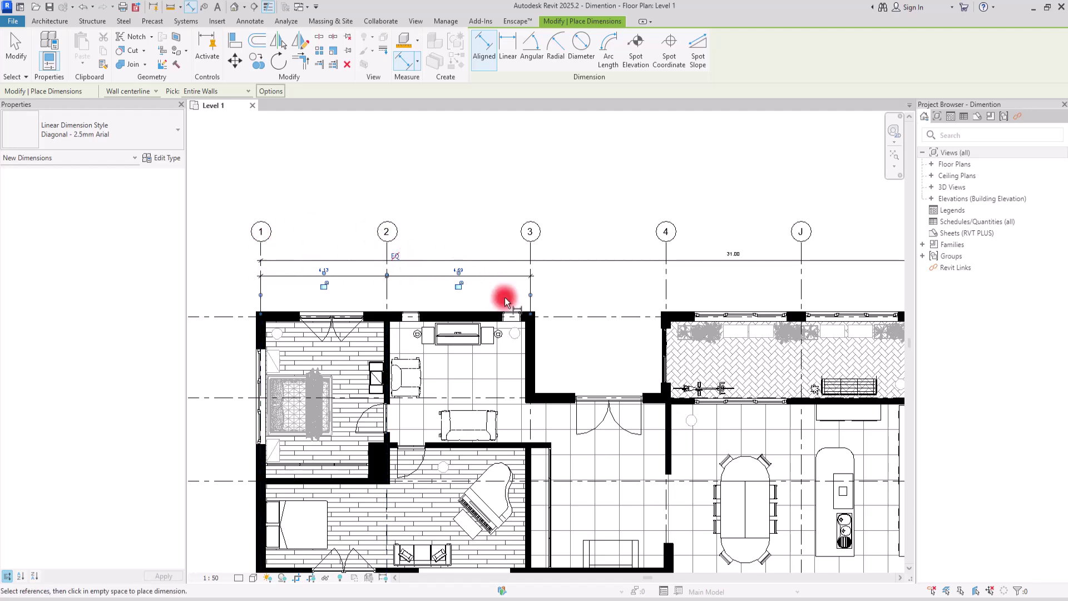
click(550, 327)
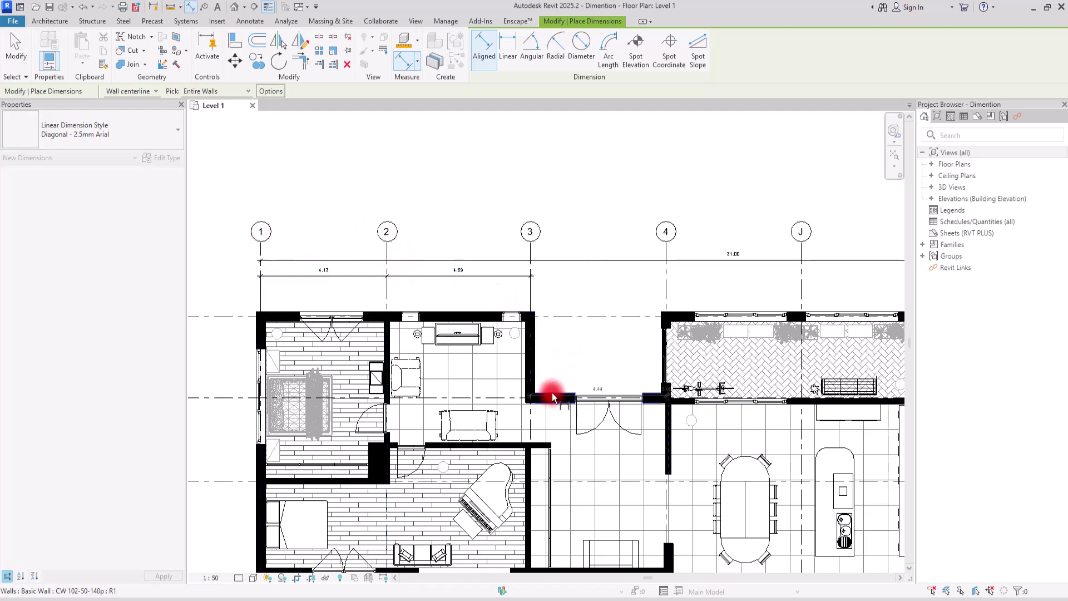
click(500, 282)
middle_drag(708, 302, 407, 334)
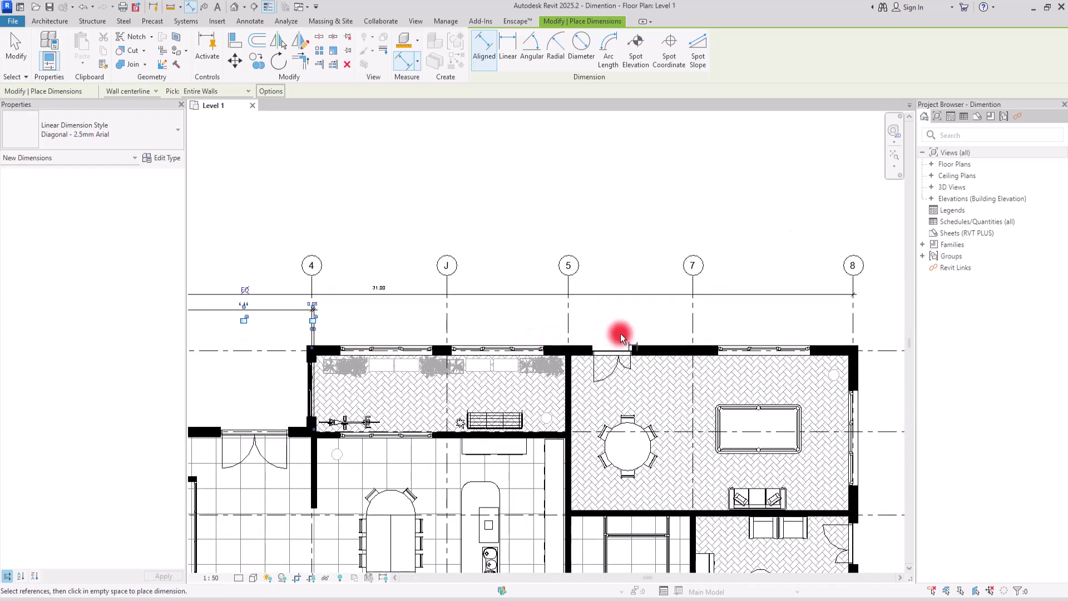
click(624, 349)
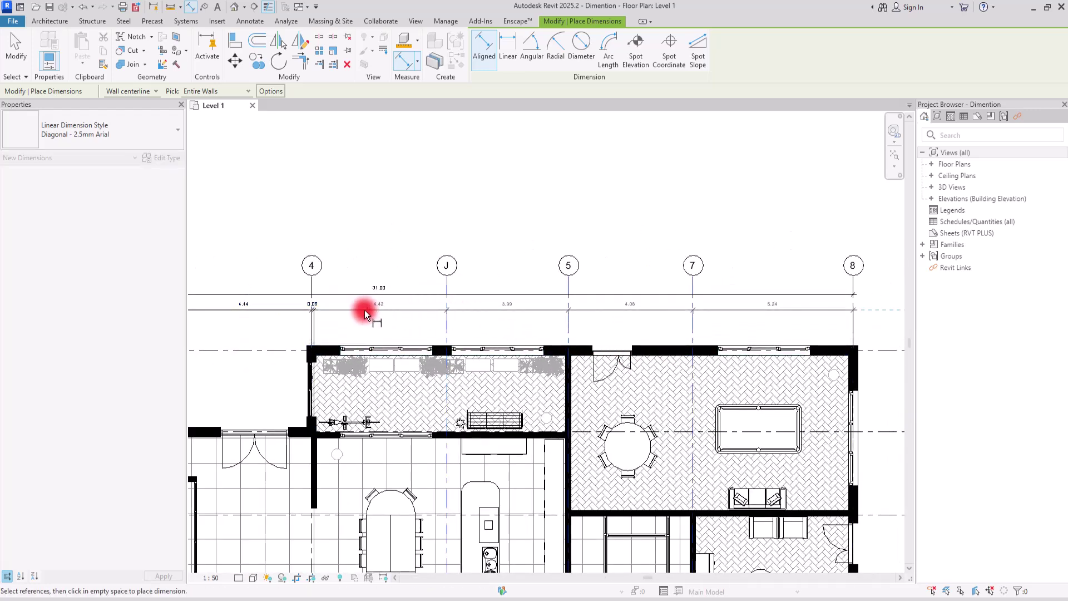
click(287, 317)
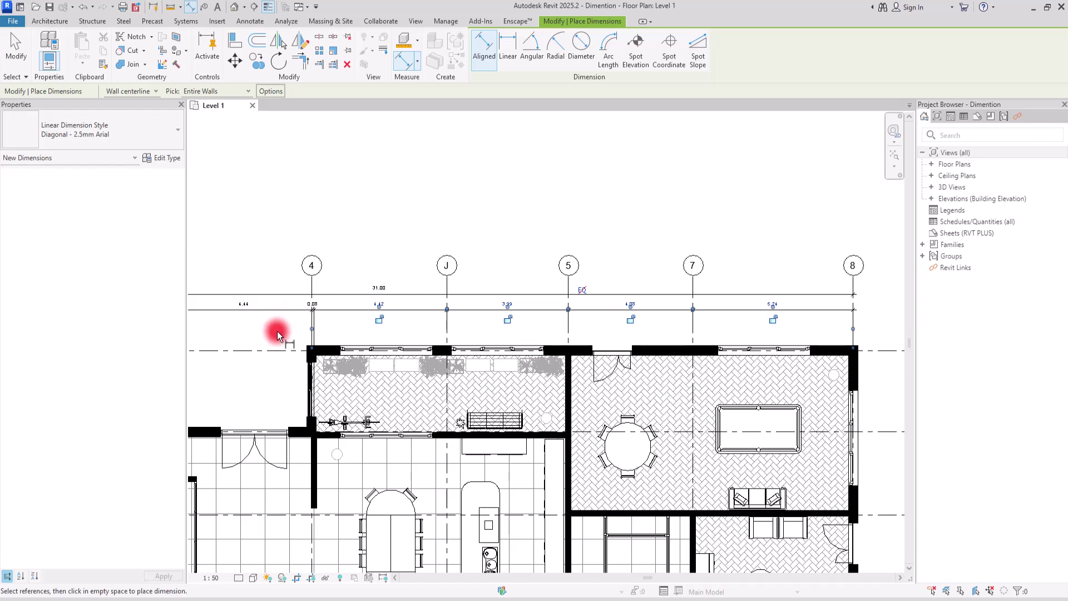
scroll(334, 301, up, 7)
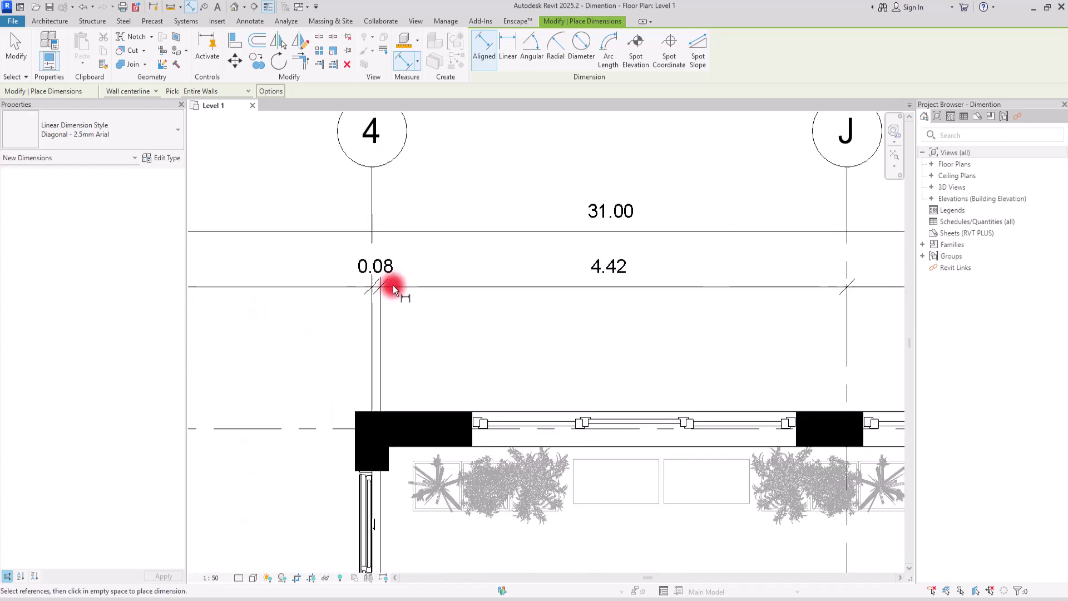
Stop dimensioning, inspect the 0.08 sliver dimension, and pan to grids 3 to 5.
key(Escape)
click(370, 310)
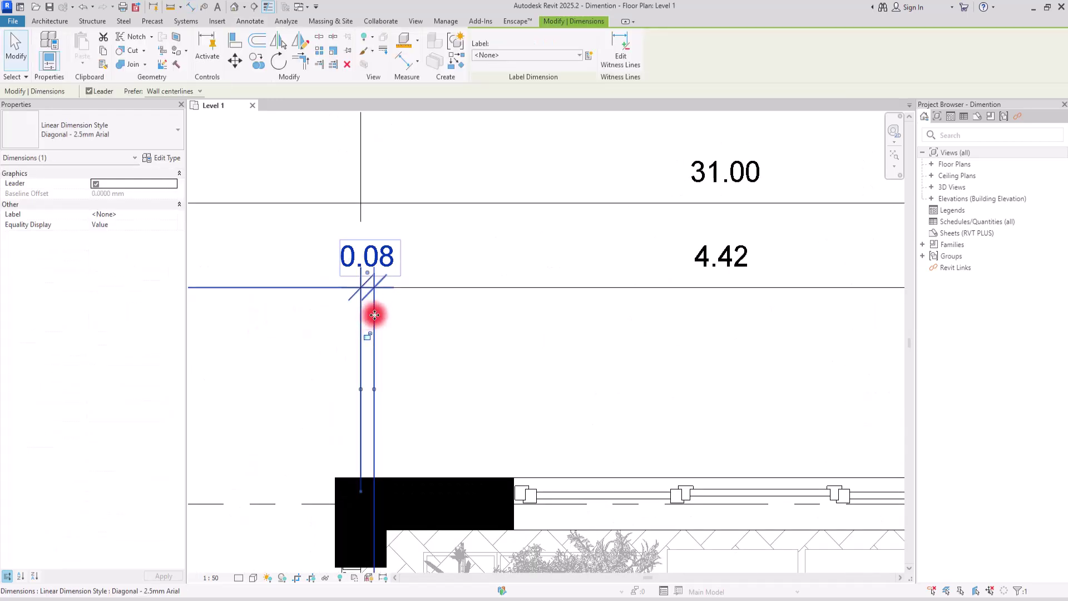
scroll(370, 310, down, 3)
click(444, 333)
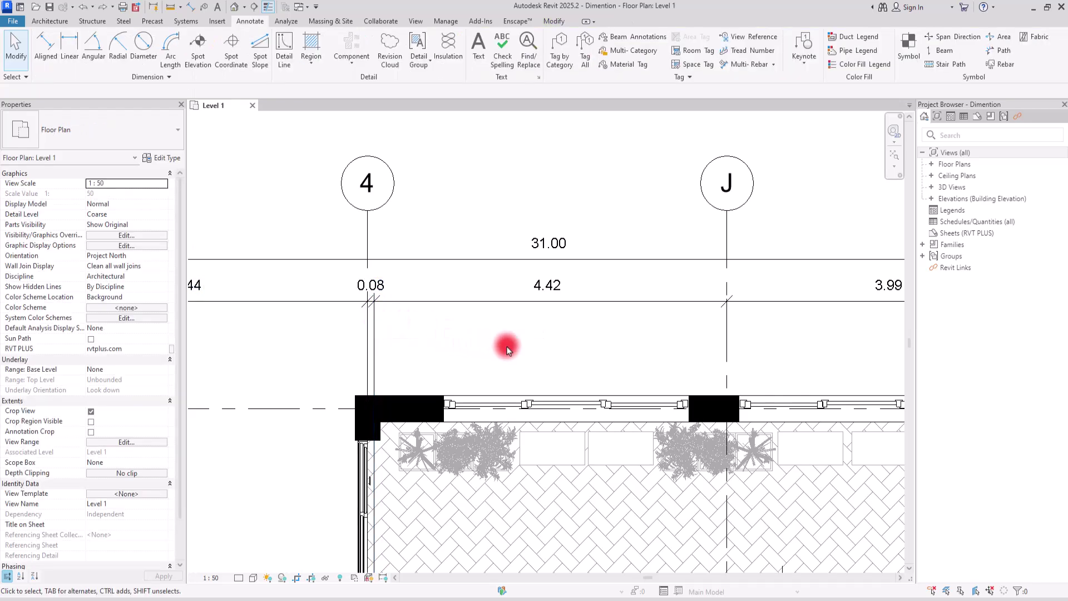
scroll(537, 292, down, 3)
middle_drag(408, 316, 505, 342)
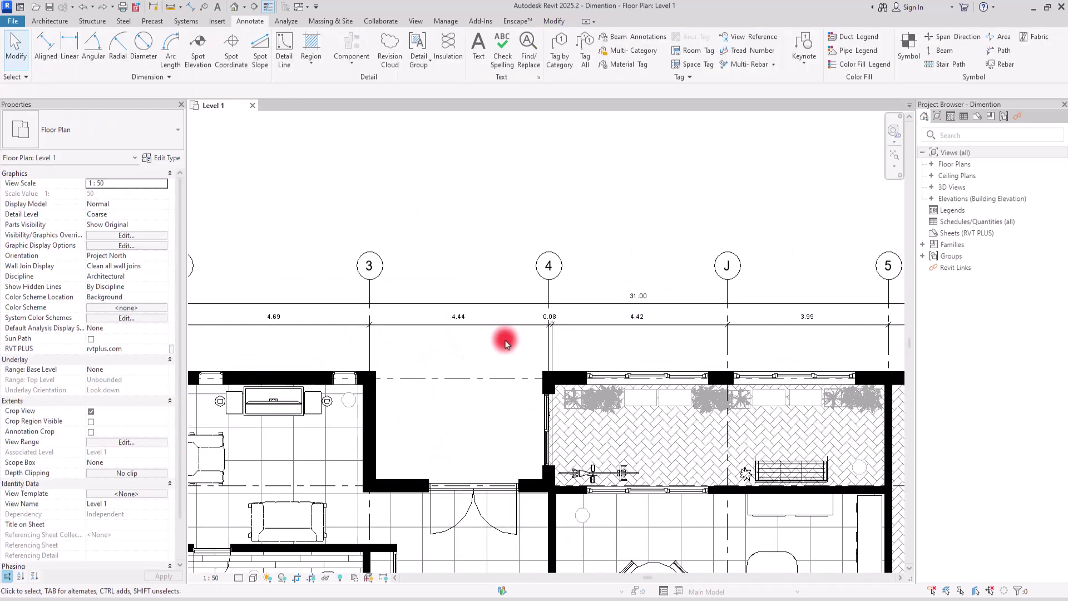
scroll(554, 329, up, 3)
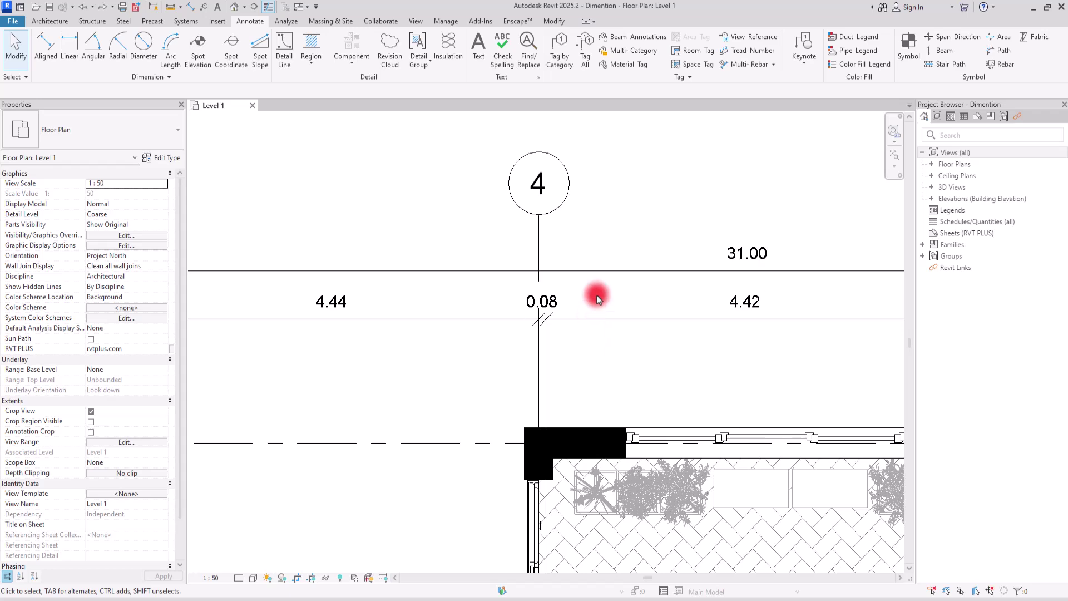
scroll(597, 299, down, 3)
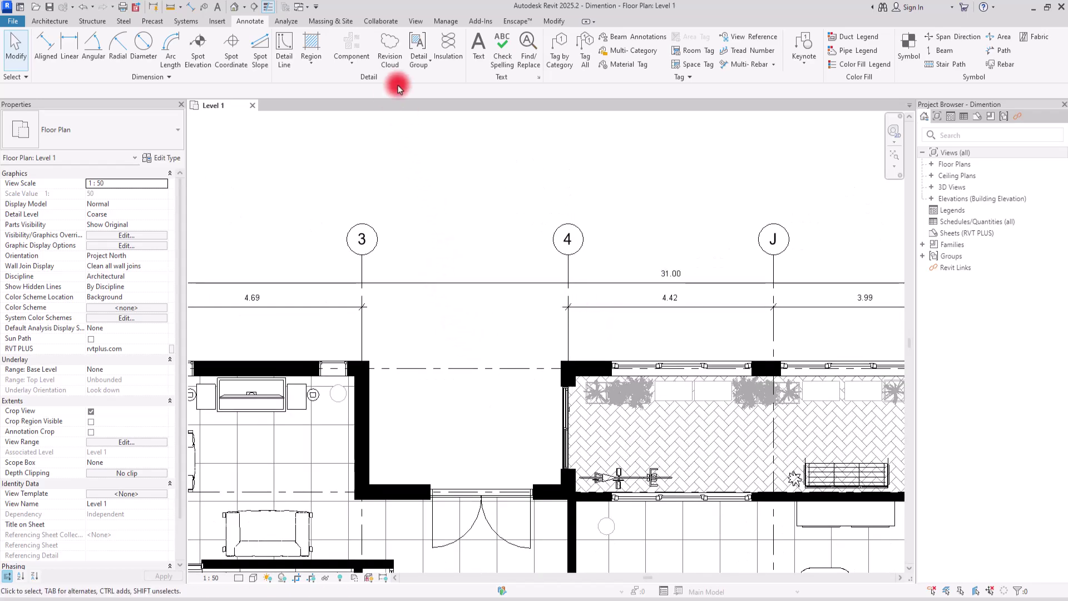
Add a single 4.44 aligned dimension from grid 3 to grid 4, then frame the whole layout.
click(554, 21)
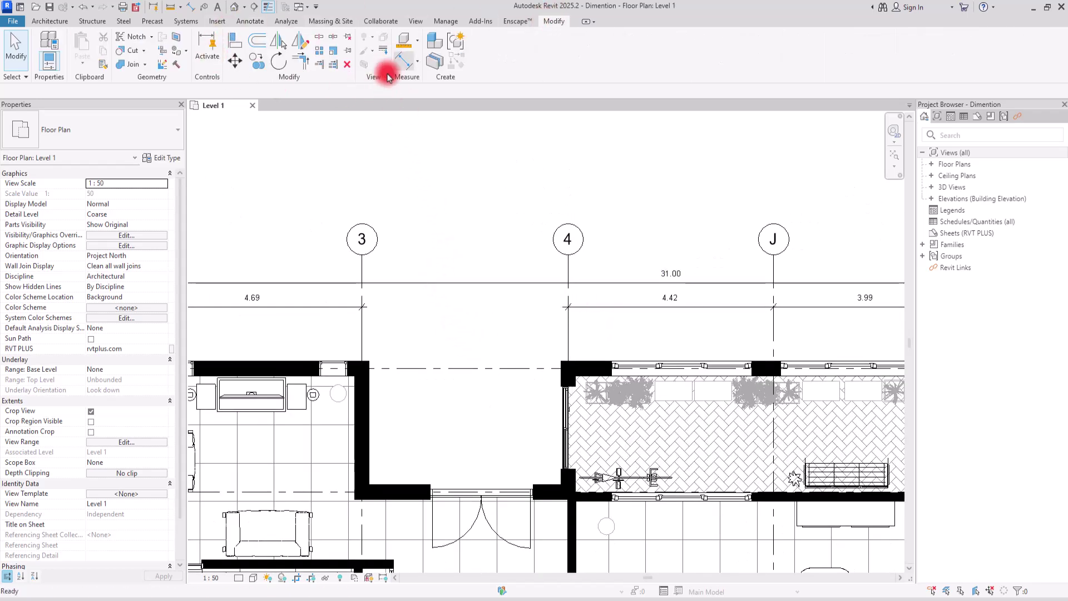
click(404, 60)
click(362, 345)
click(567, 323)
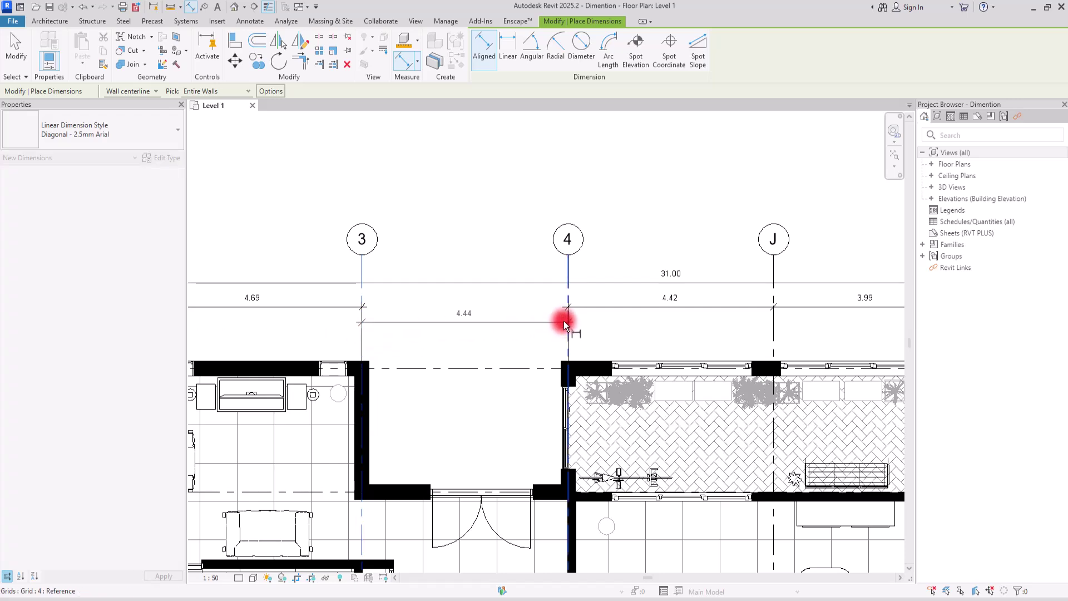
click(535, 306)
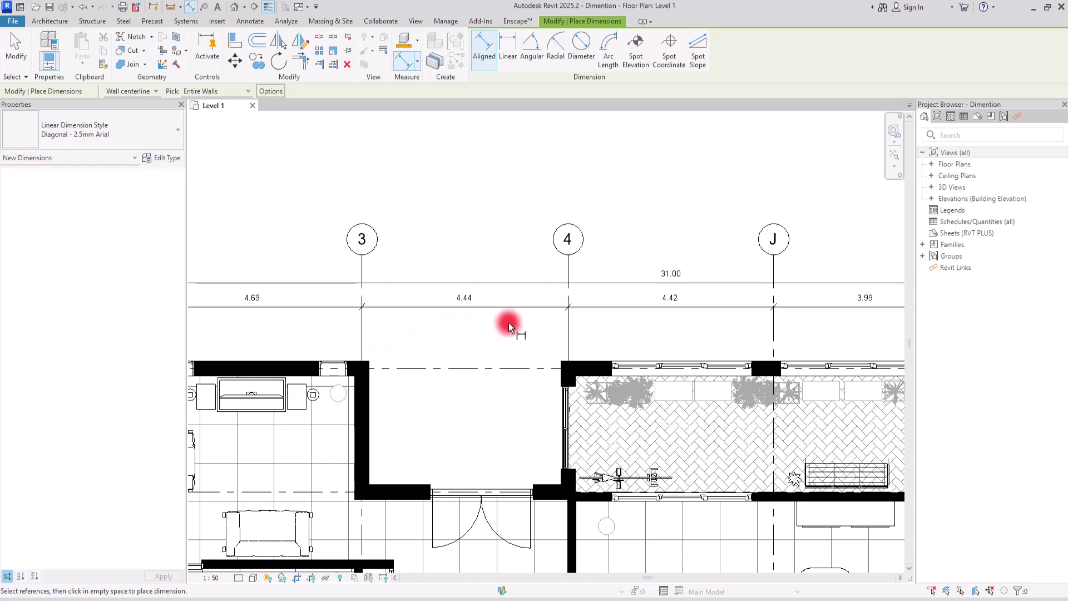
scroll(554, 307, down, 3)
scroll(545, 307, down, 2)
scroll(553, 339, up, 1)
scroll(521, 331, down, 1)
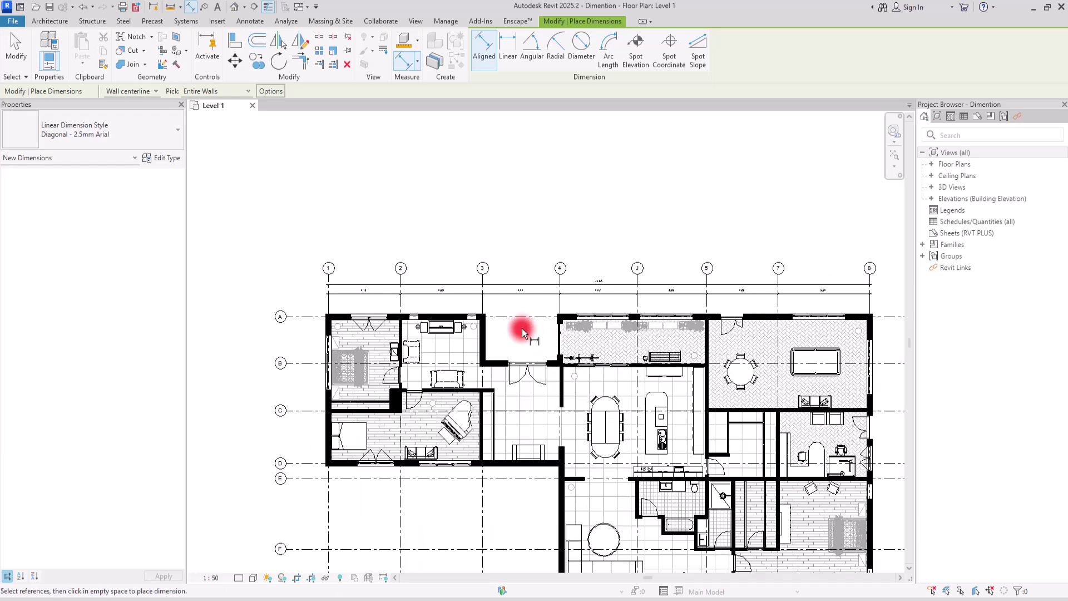
middle_drag(522, 332, 451, 313)
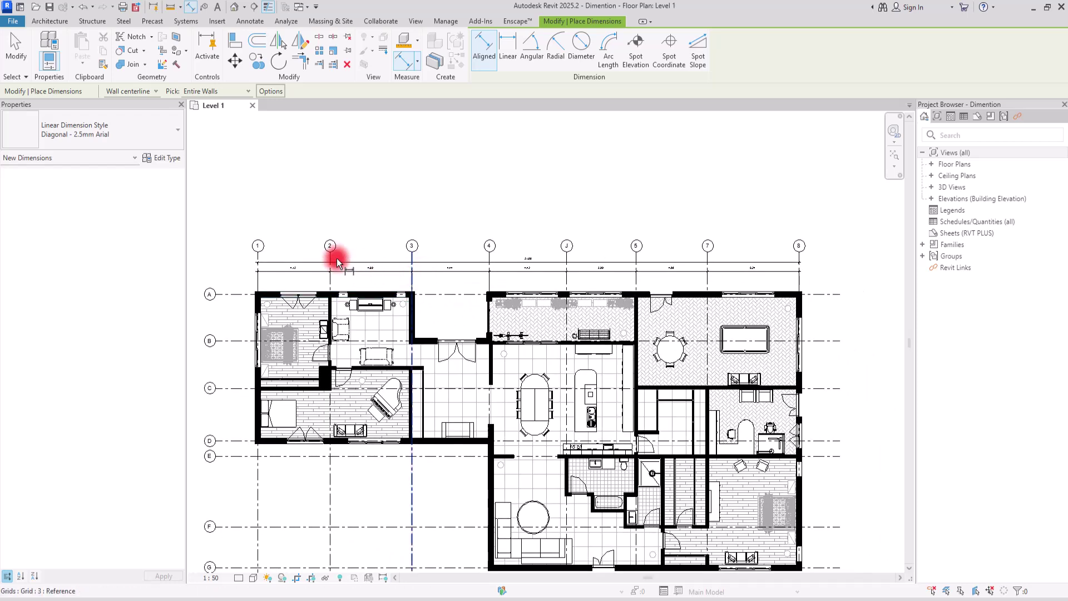
Set aligned dimensions to Wall faces with Intersecting Walls and Intersecting Grids enabled.
scroll(227, 276, up, 1)
click(144, 91)
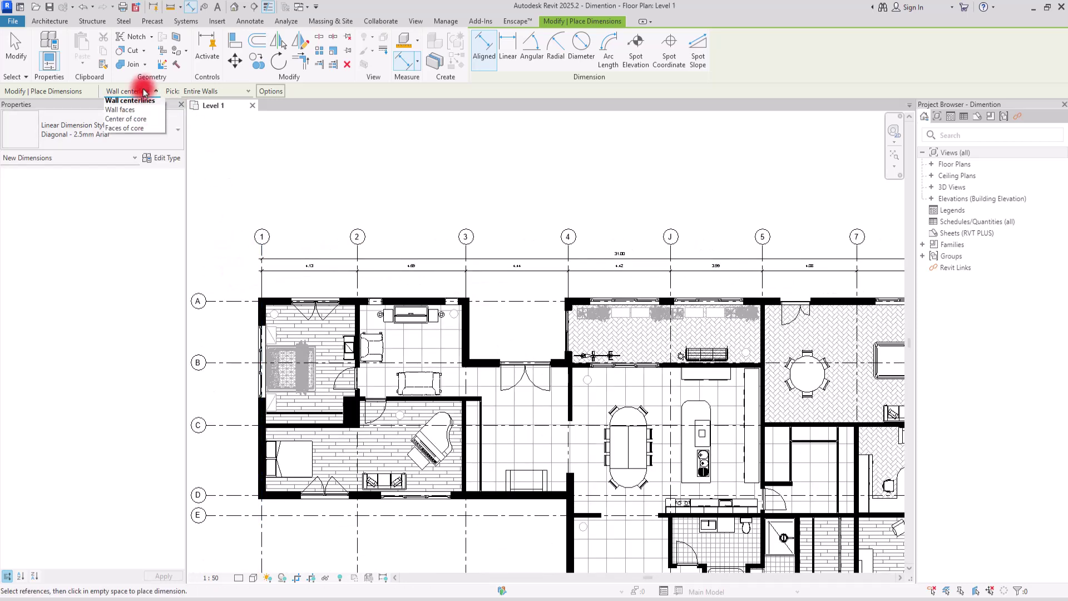
click(125, 112)
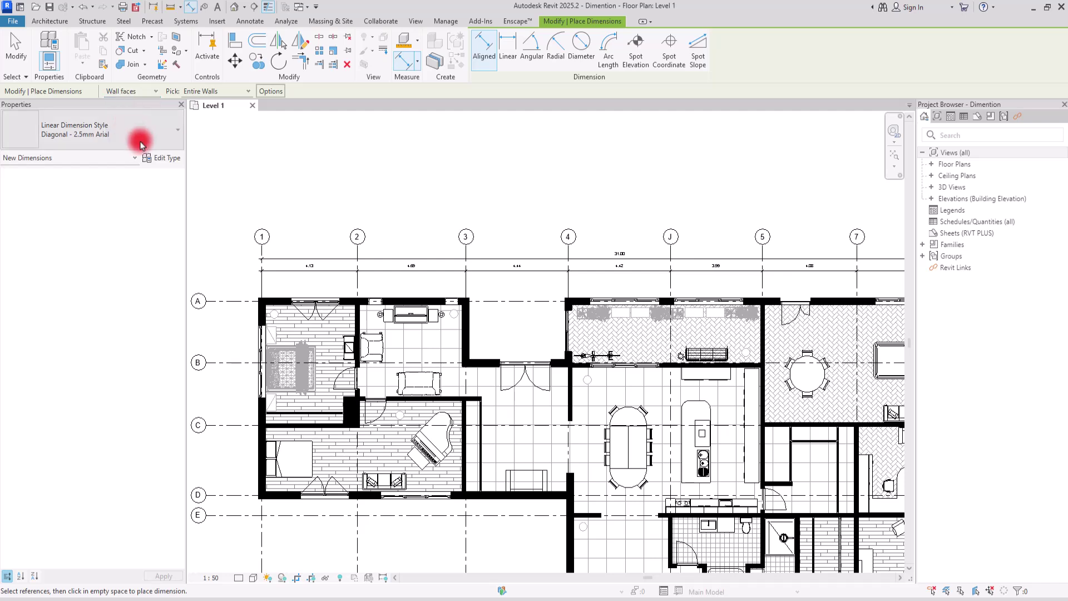
click(271, 92)
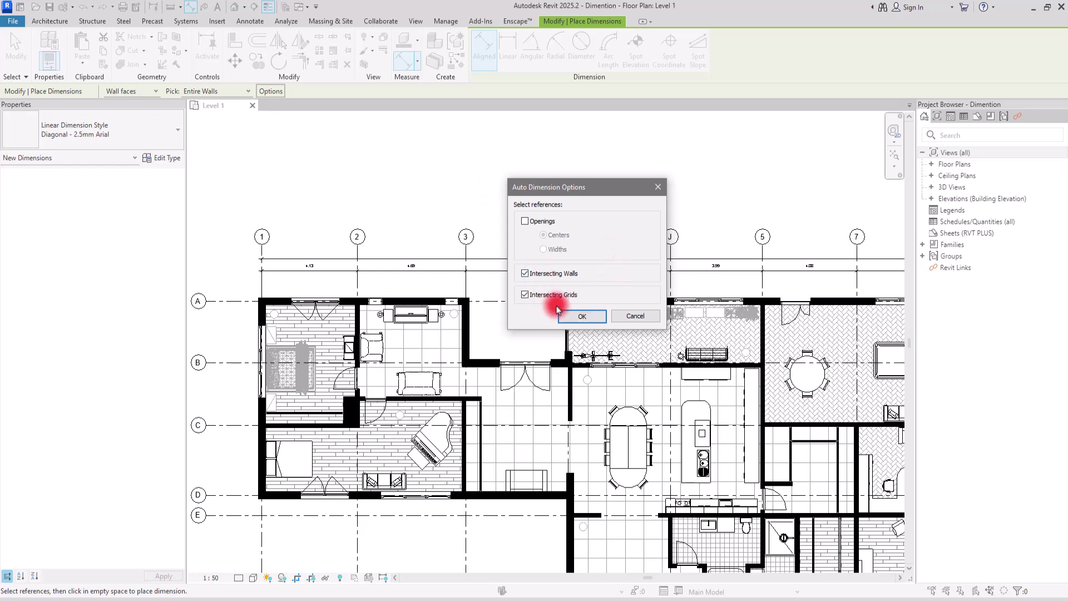
click(582, 316)
Pick the top exterior wall and place its 0.16/3.89/0.09/4.45/0.16 chain above the wall.
scroll(221, 283, up, 4)
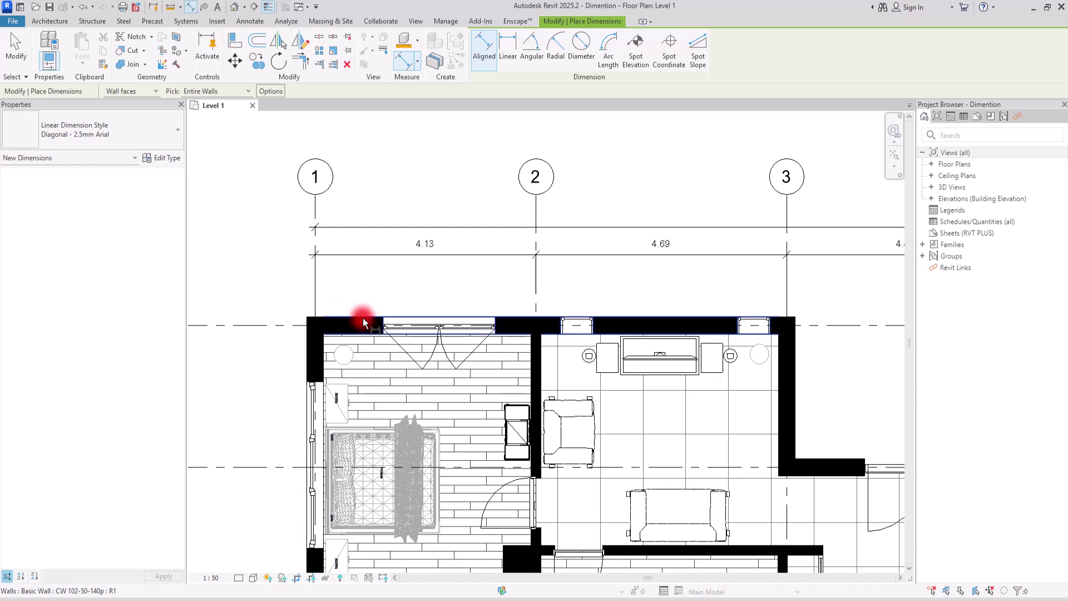
click(358, 321)
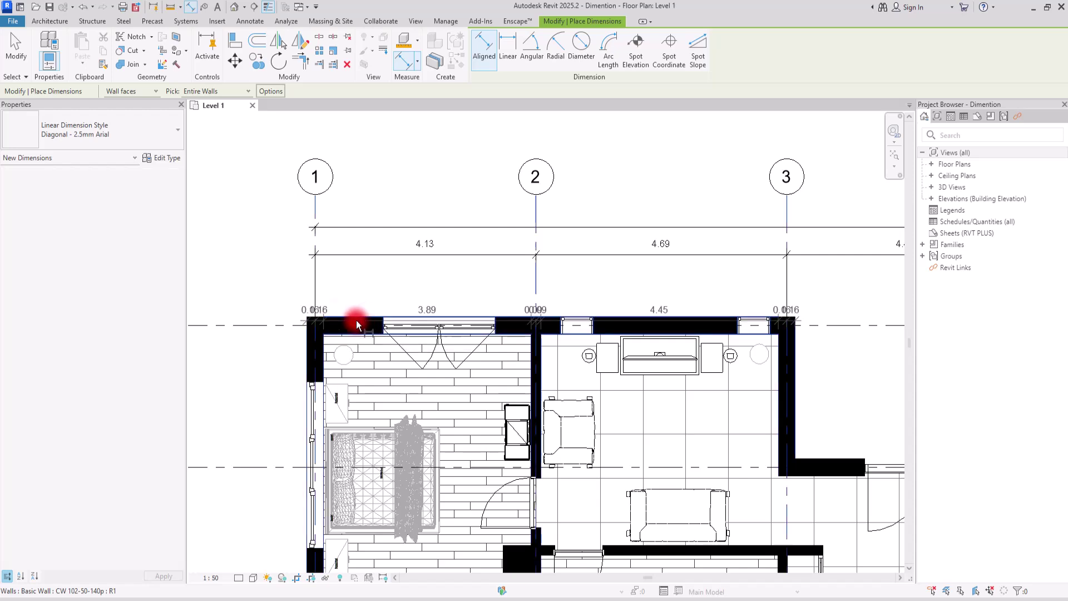
click(256, 276)
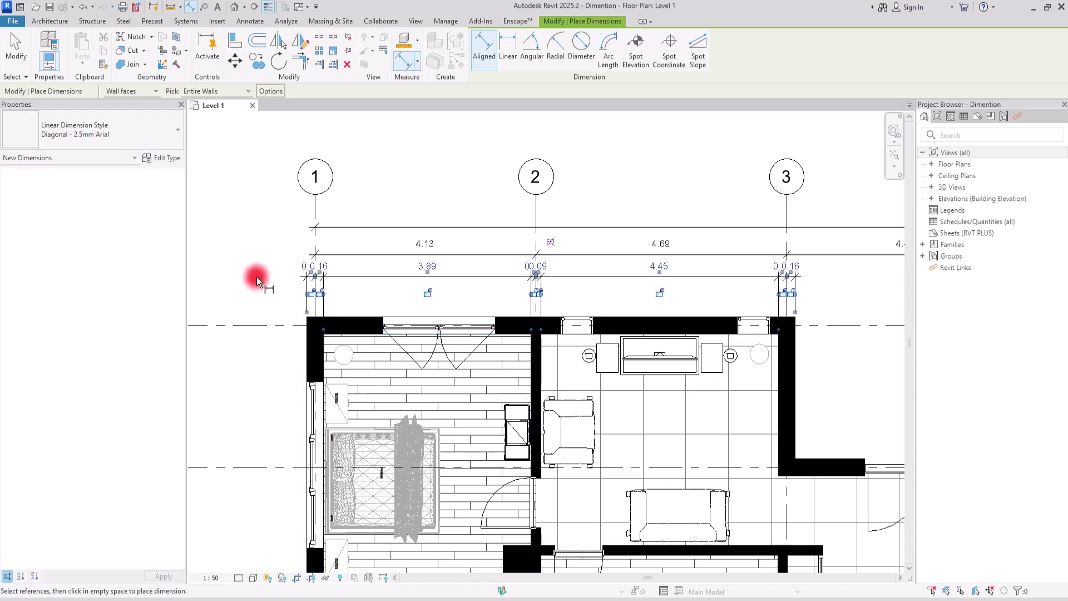
key(Escape)
key(Escape)
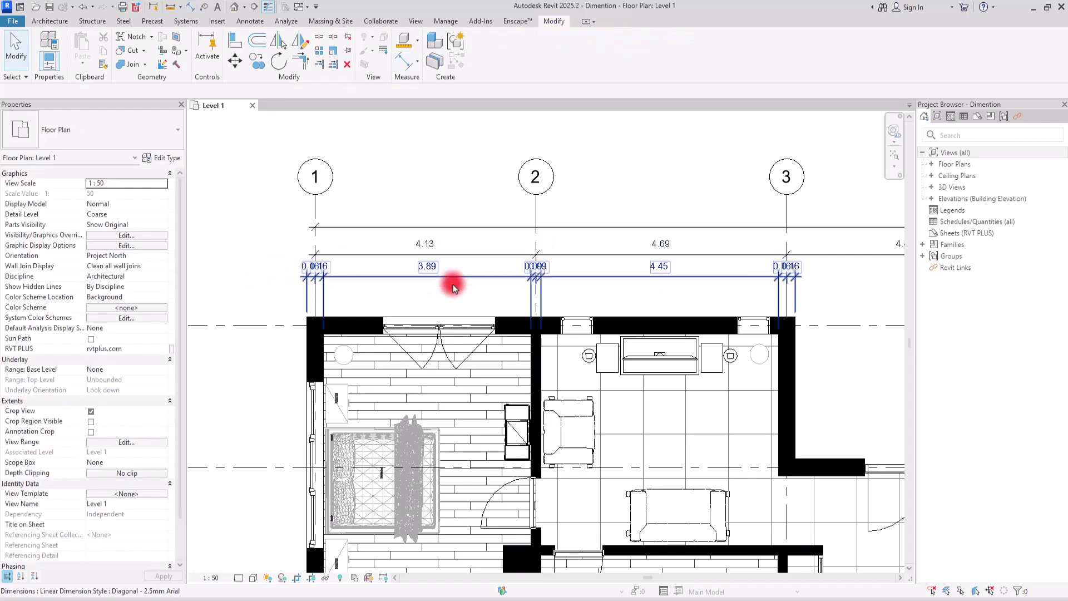
Duplicate the wall chain's dimension type as 'Diagonal - 1.5mm Arial'.
click(365, 281)
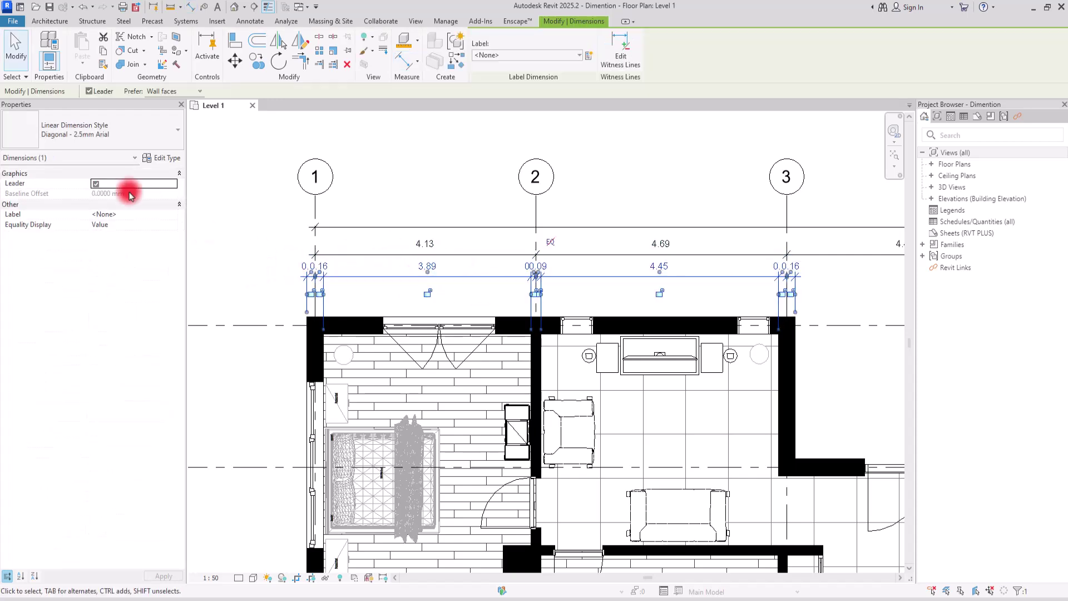
click(162, 158)
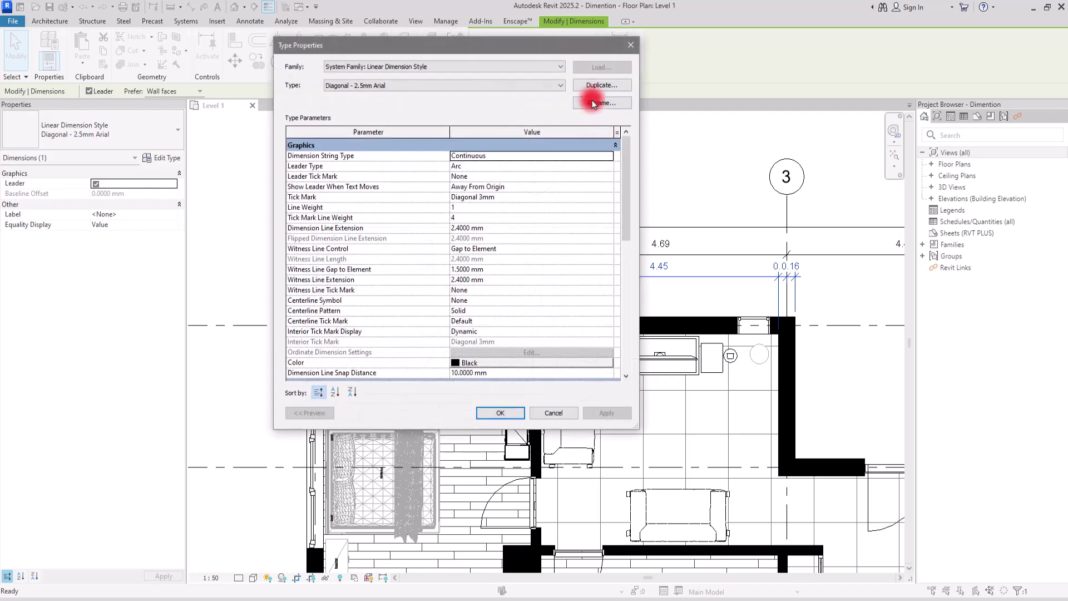
click(593, 85)
click(483, 230)
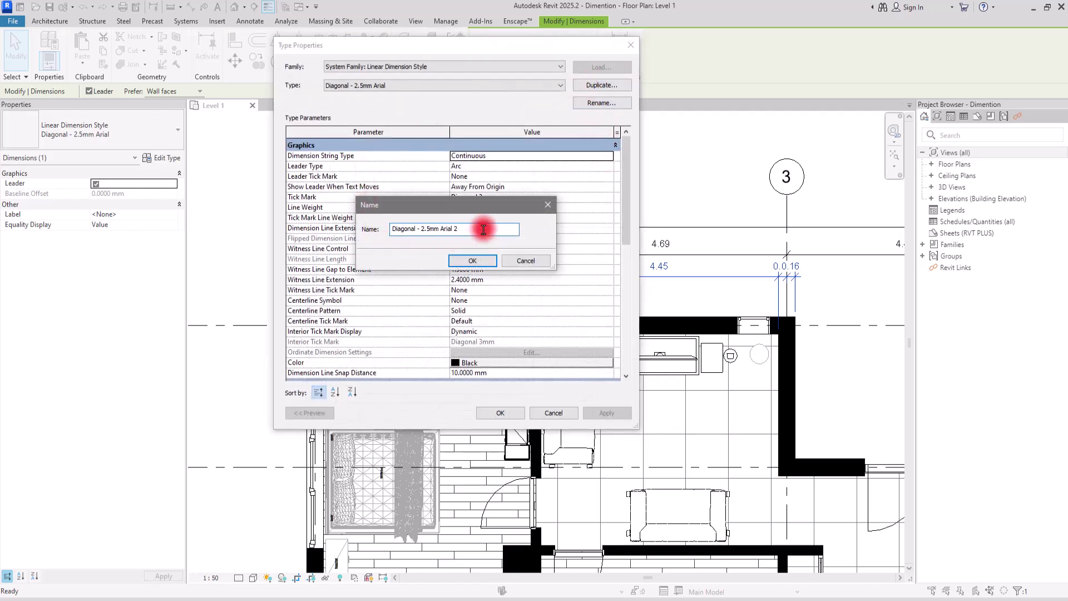
key(BackSpace)
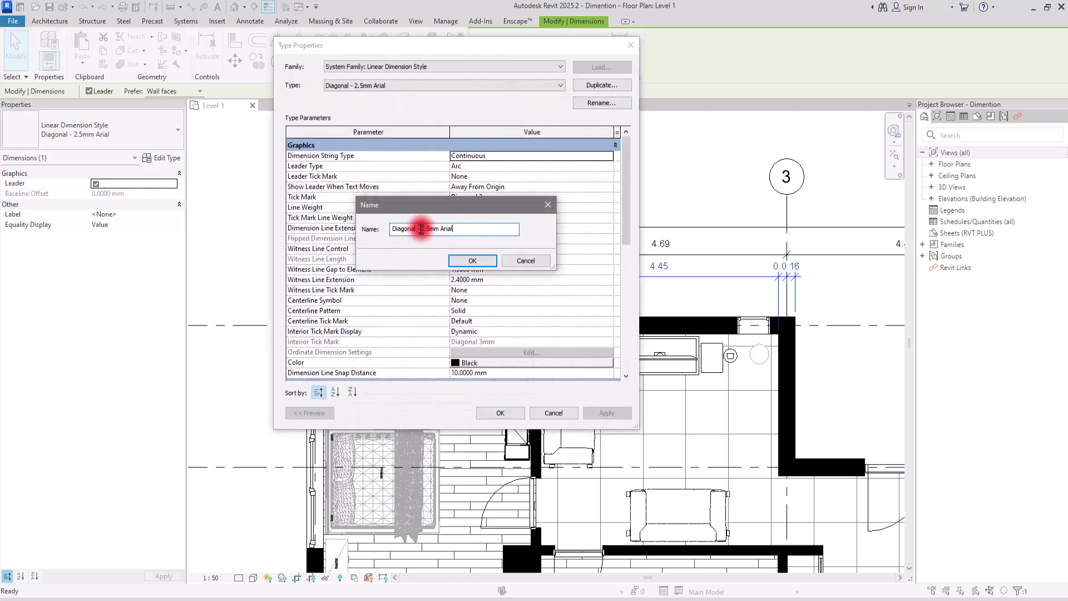
key(BackSpace)
text(1)
click(474, 260)
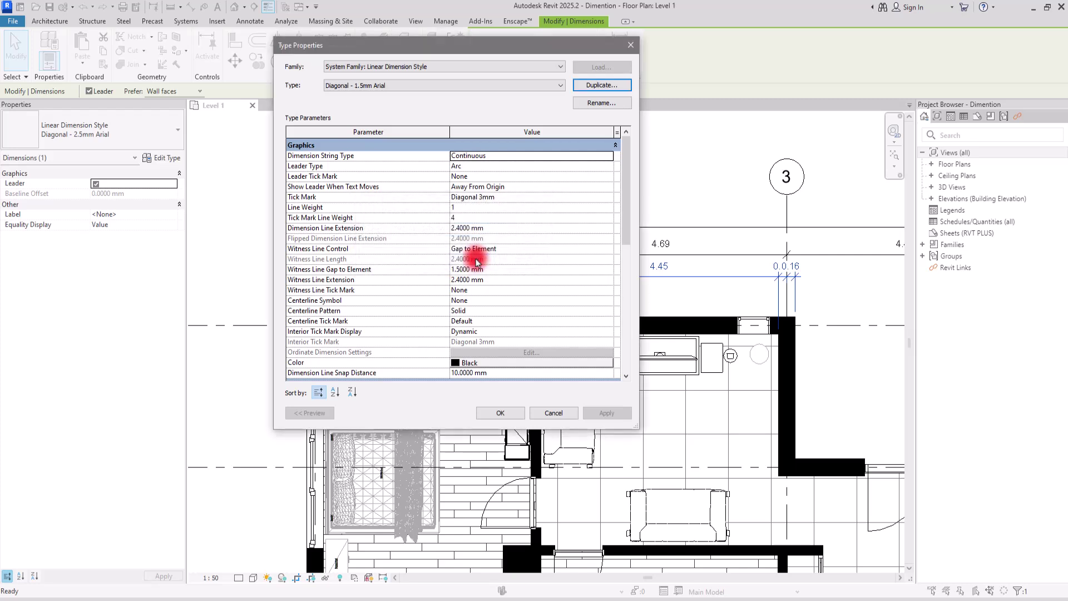
Apply 1.5 mm text size, then reselect the wall chain and reopen its type properties.
scroll(477, 261, down, 4)
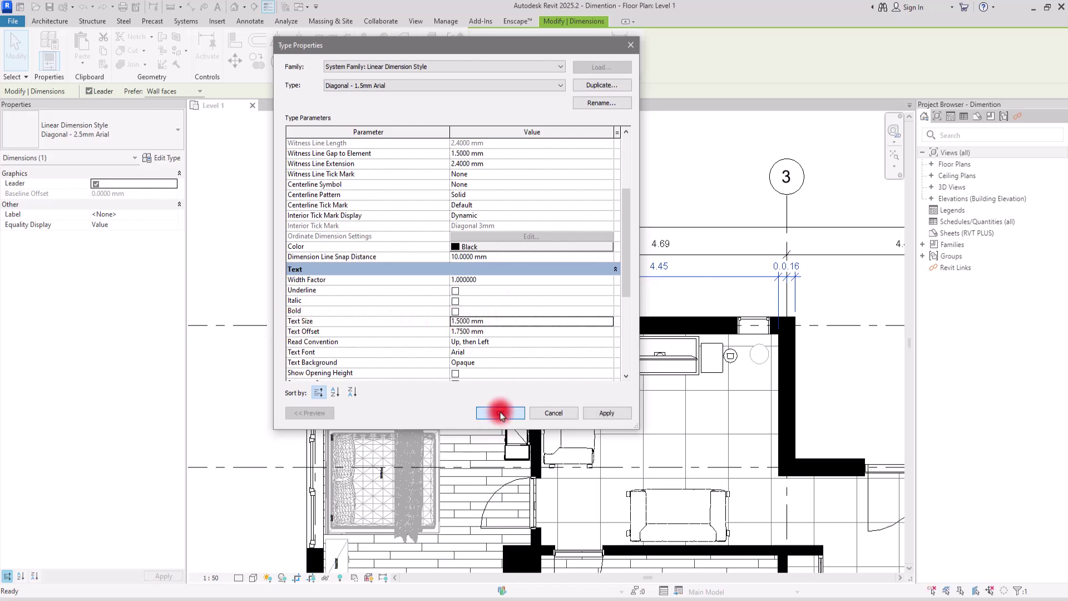
click(500, 414)
click(268, 200)
scroll(310, 272, up, 5)
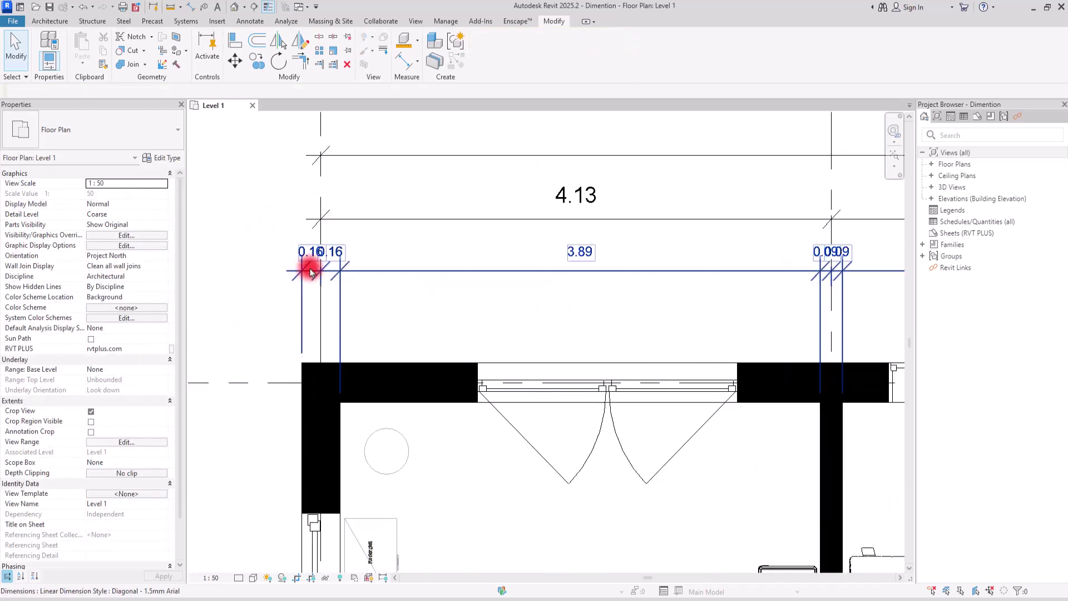
scroll(309, 272, up, 3)
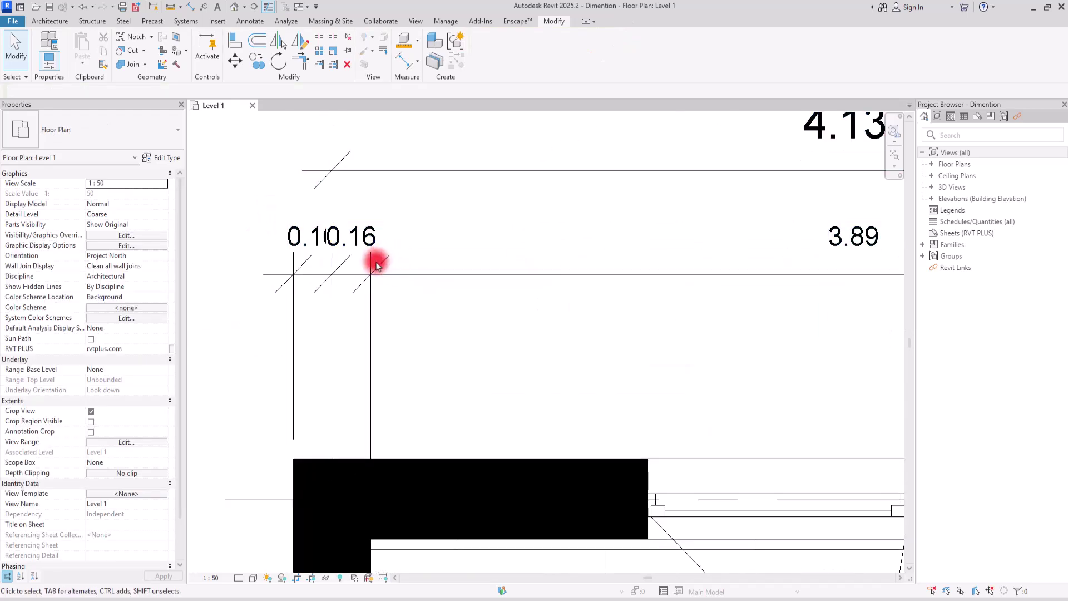
click(402, 277)
click(159, 157)
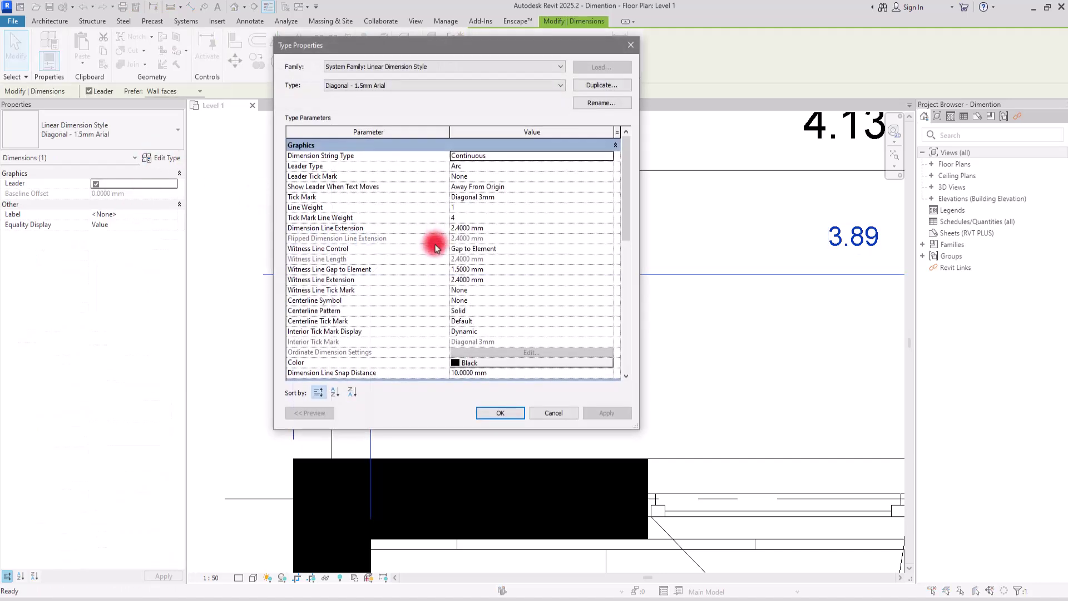
Set the style's Units Format to Centimeters with 0 decimal places, not using project settings.
scroll(436, 249, down, 10)
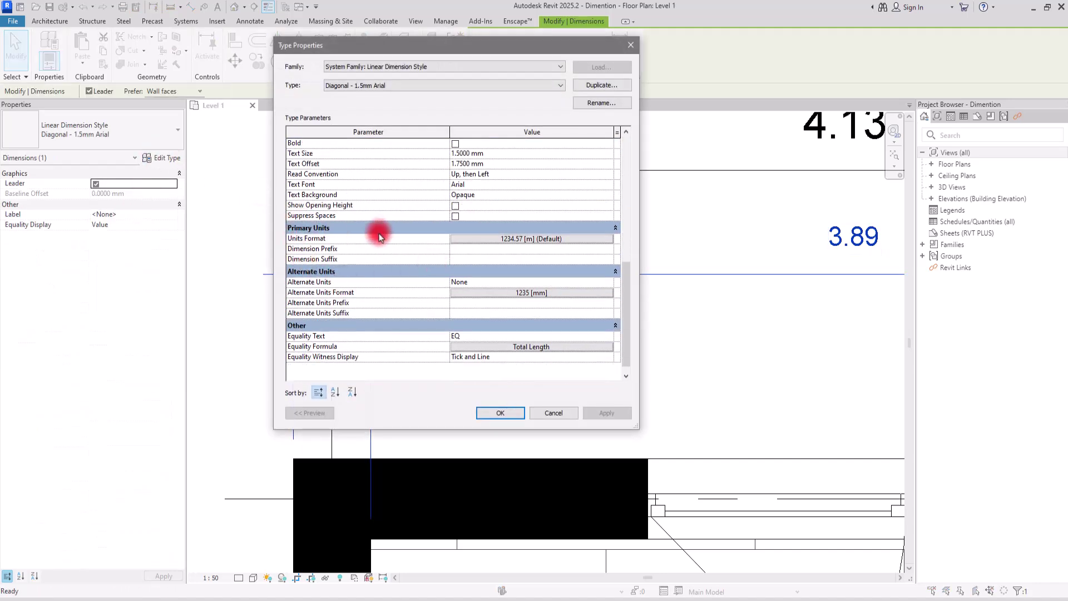
click(517, 239)
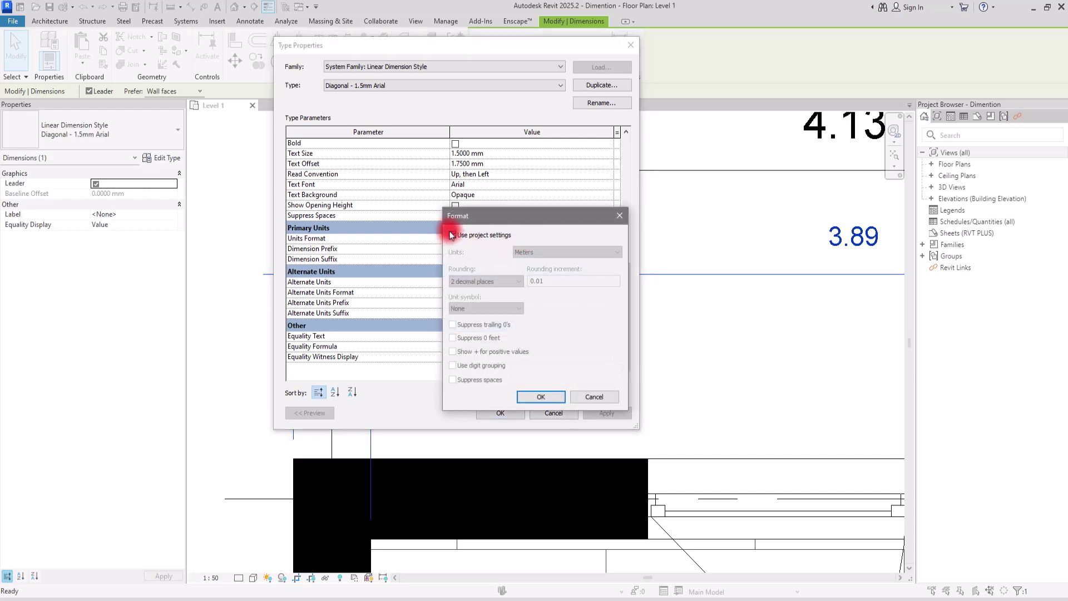
click(453, 235)
click(542, 252)
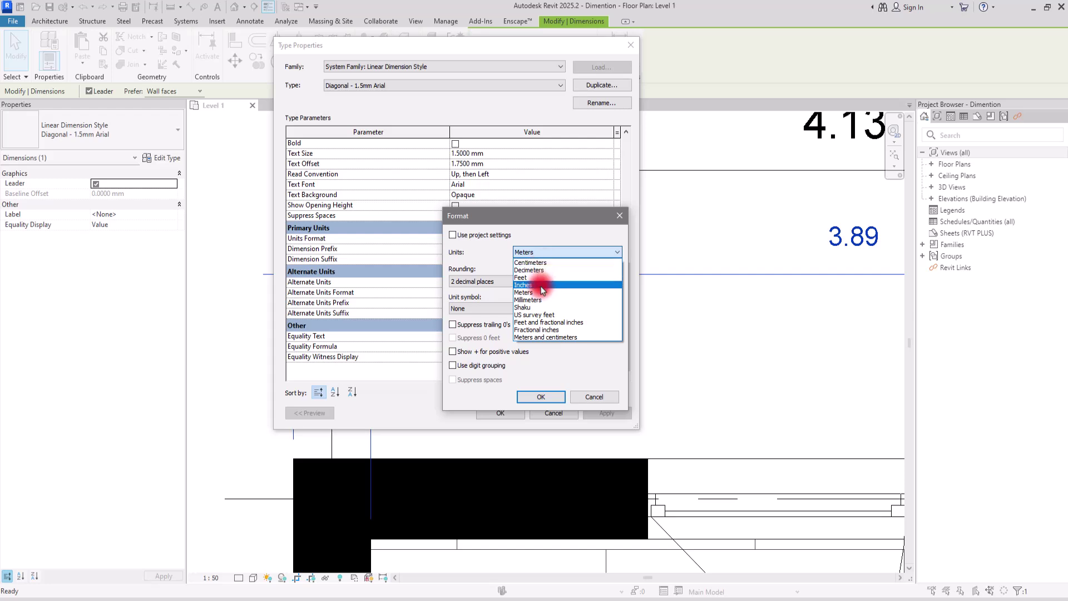
click(541, 263)
click(488, 281)
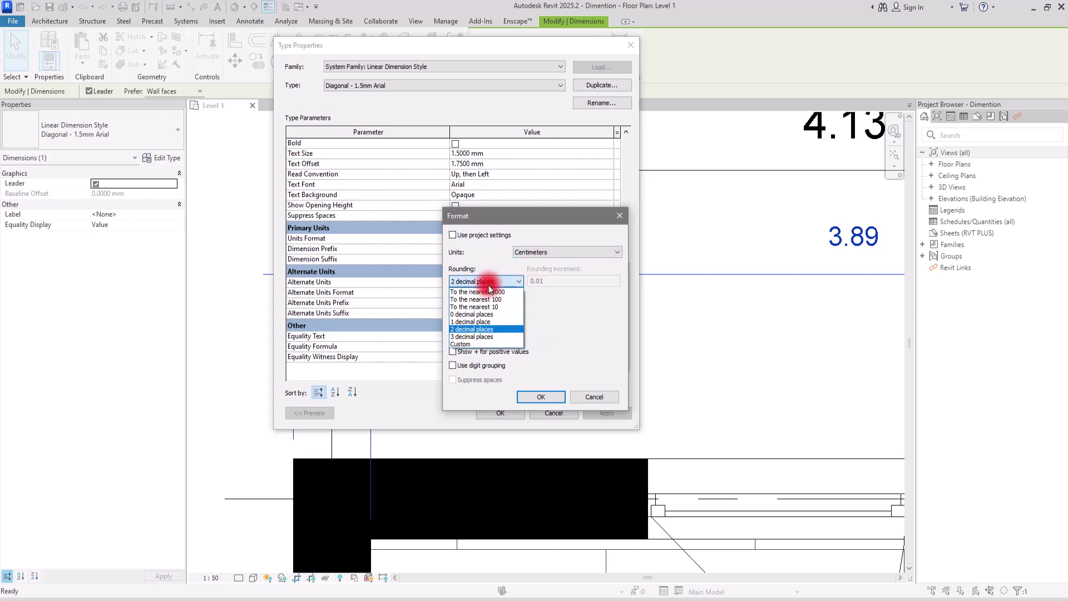
click(472, 314)
click(541, 396)
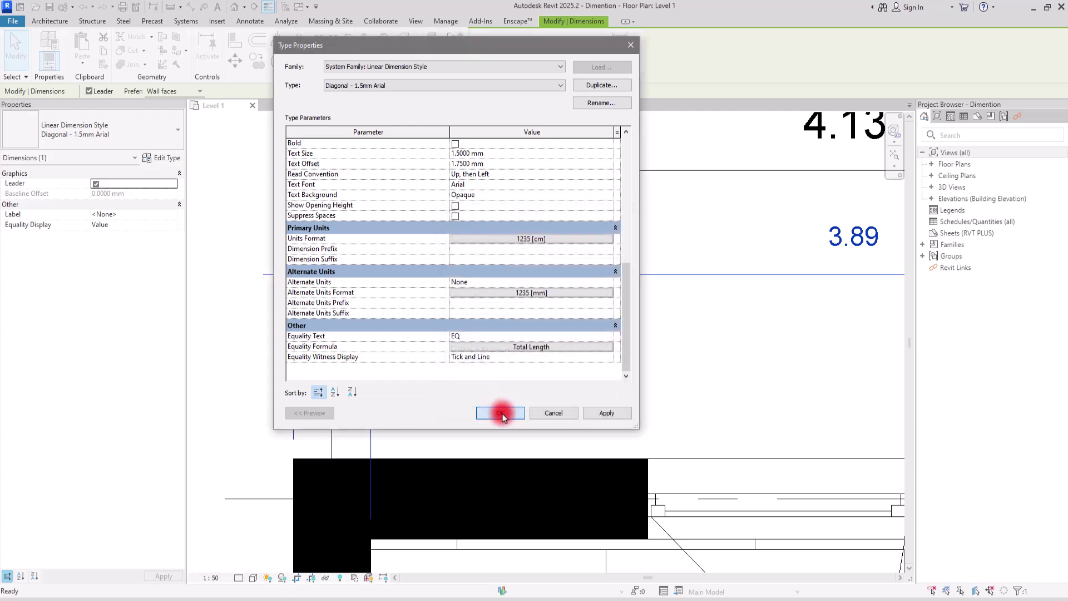
click(500, 413)
click(655, 382)
scroll(299, 270, down, 3)
Check the 4.69 grid dimension and zoom in on the small room between grids 3 and 4.
scroll(365, 231, down, 2)
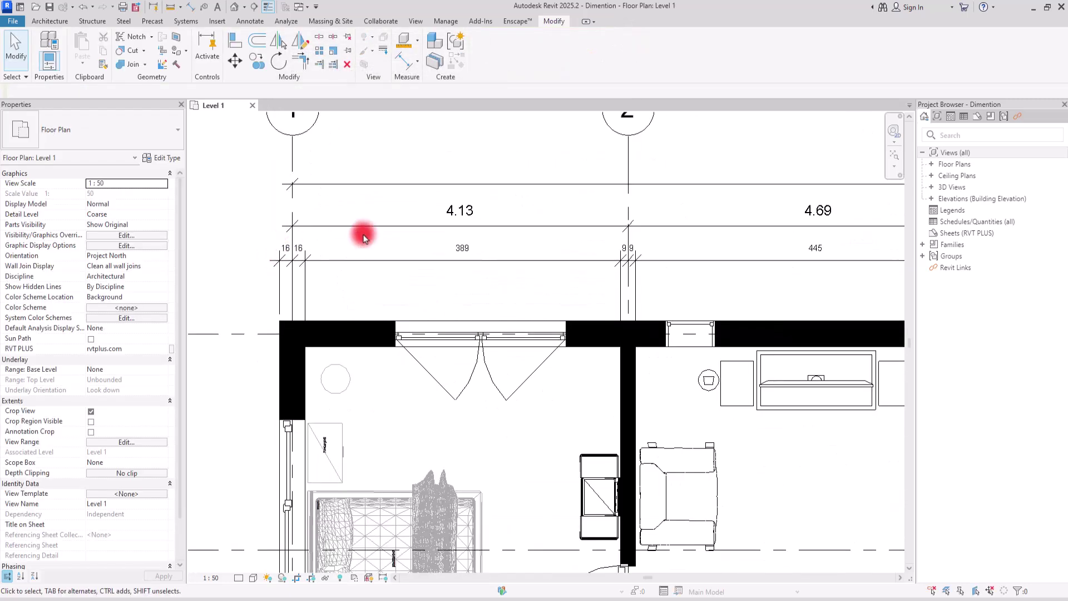
middle_drag(734, 265, 361, 263)
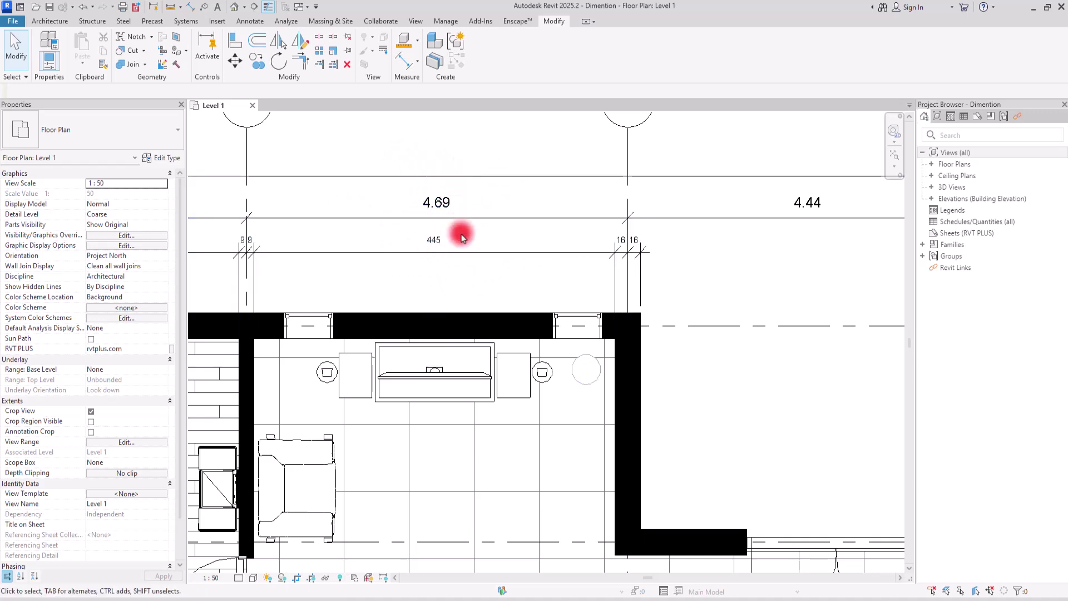
scroll(464, 235, down, 3)
scroll(462, 236, up, 5)
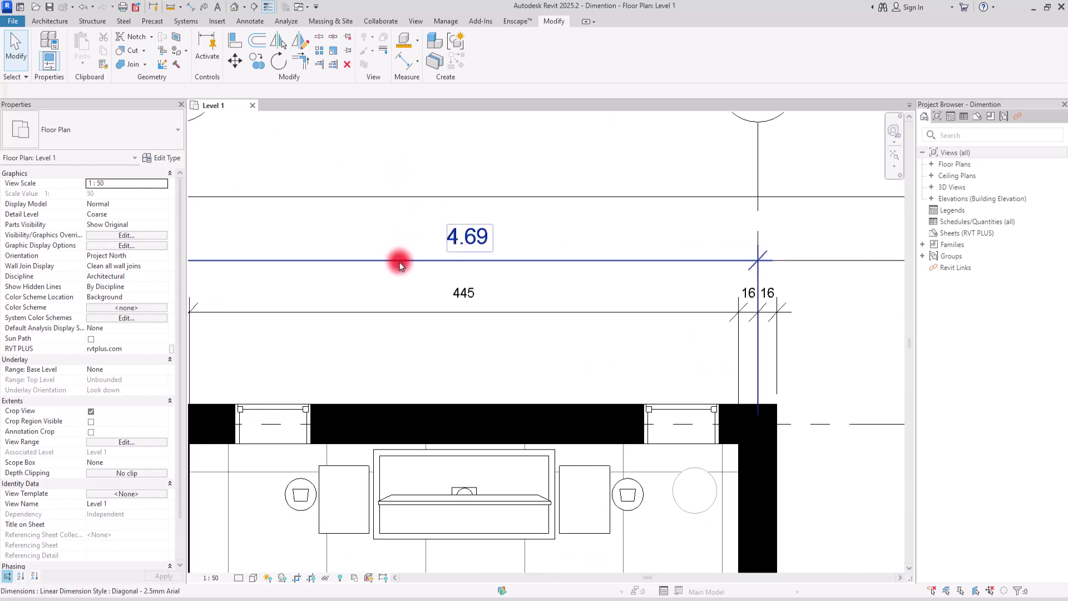
click(399, 260)
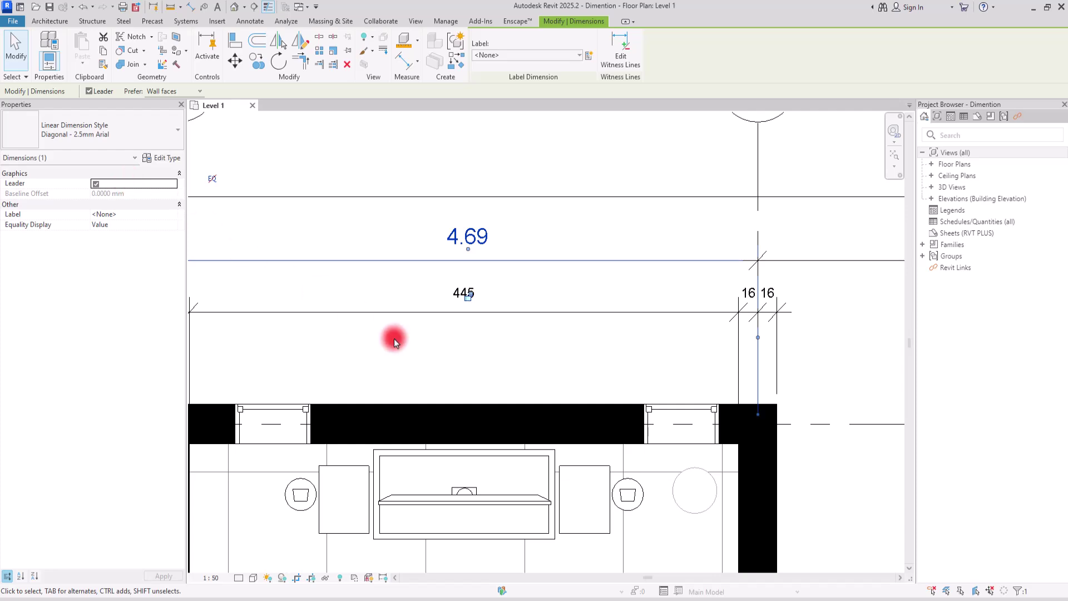
click(437, 234)
scroll(360, 274, down, 3)
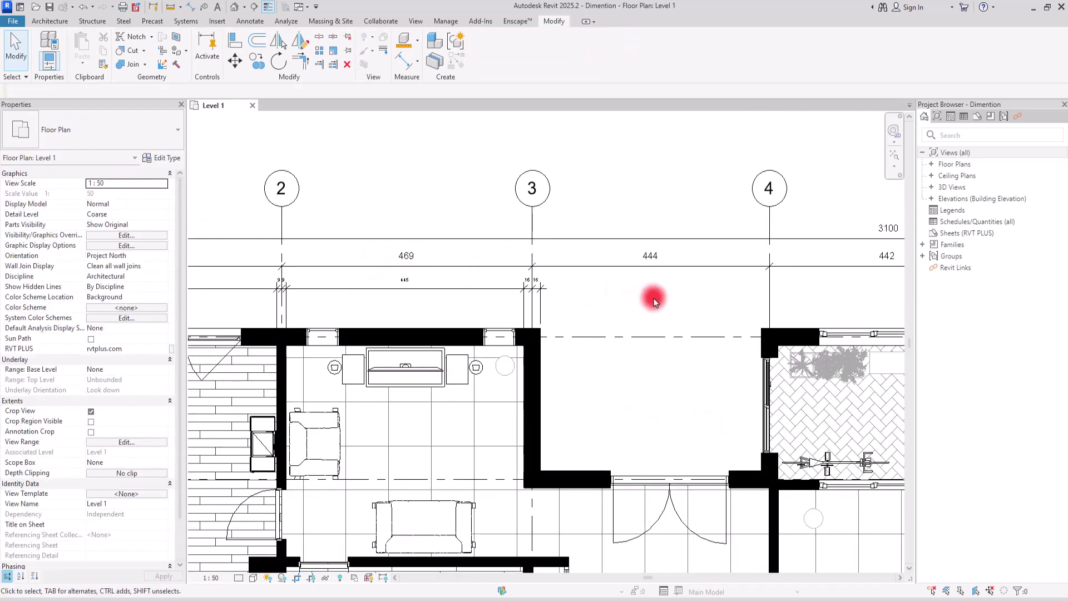
middle_drag(649, 298, 257, 250)
scroll(467, 267, up, 1)
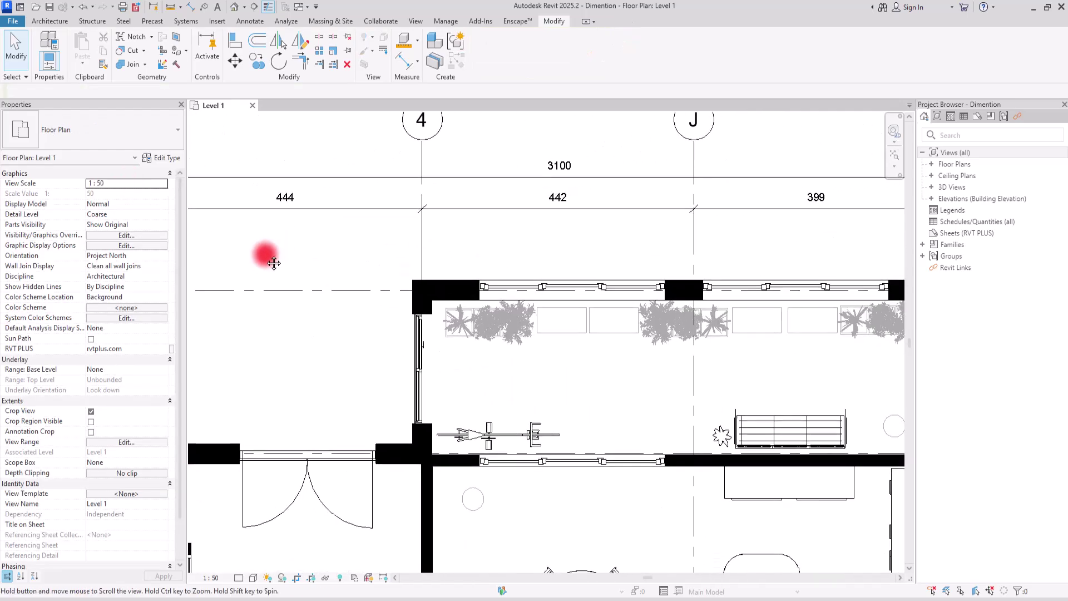
middle_drag(359, 246, 566, 226)
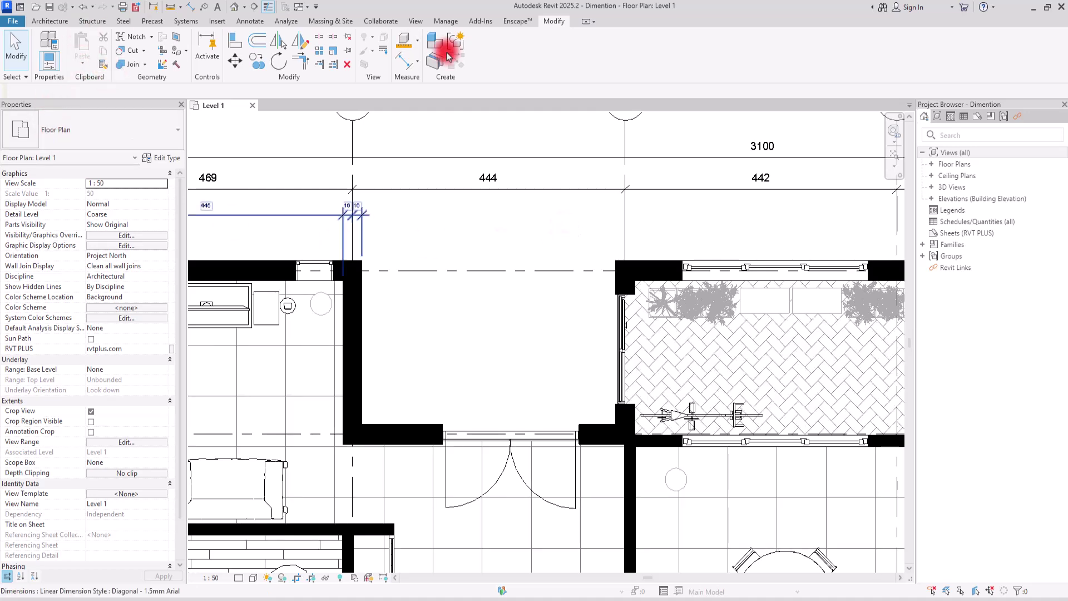
Dimension across the small room as a 16/413/16 string and switch it to Diagonal - 1.5mm Arial.
click(403, 59)
click(402, 426)
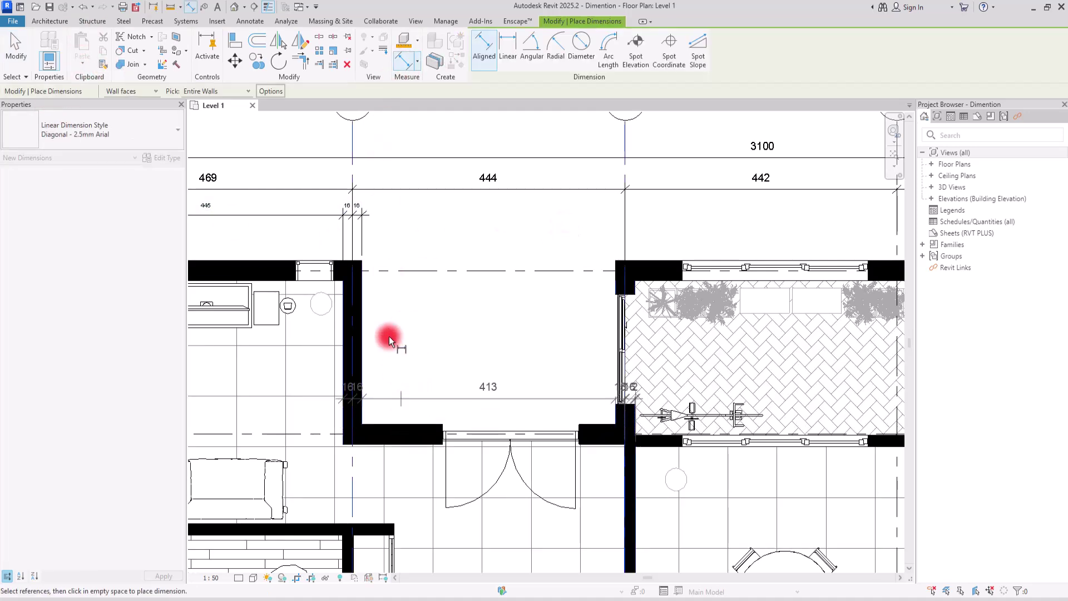
click(319, 212)
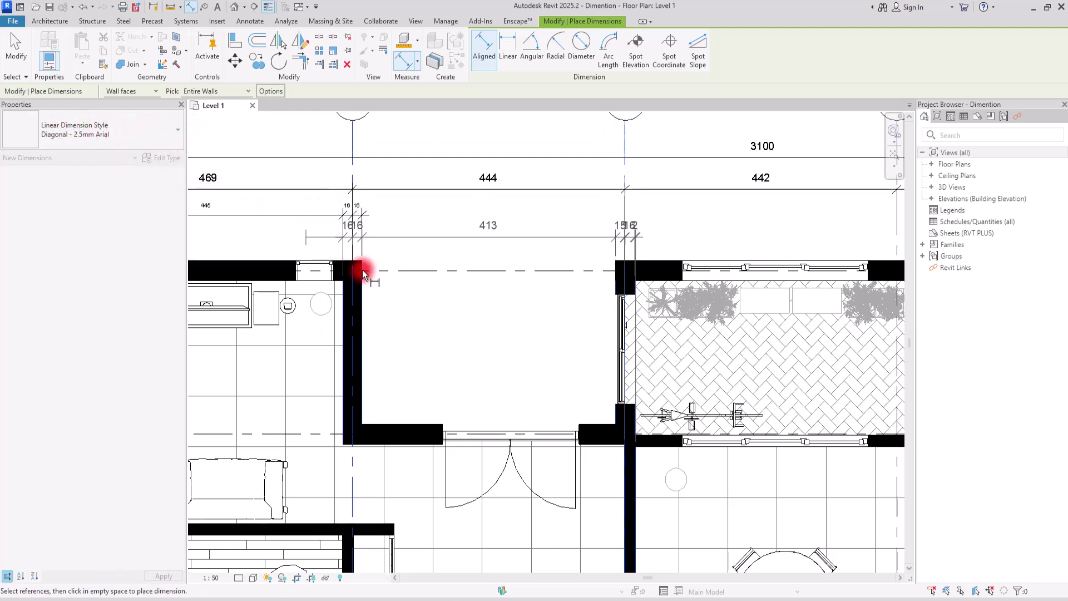
click(336, 216)
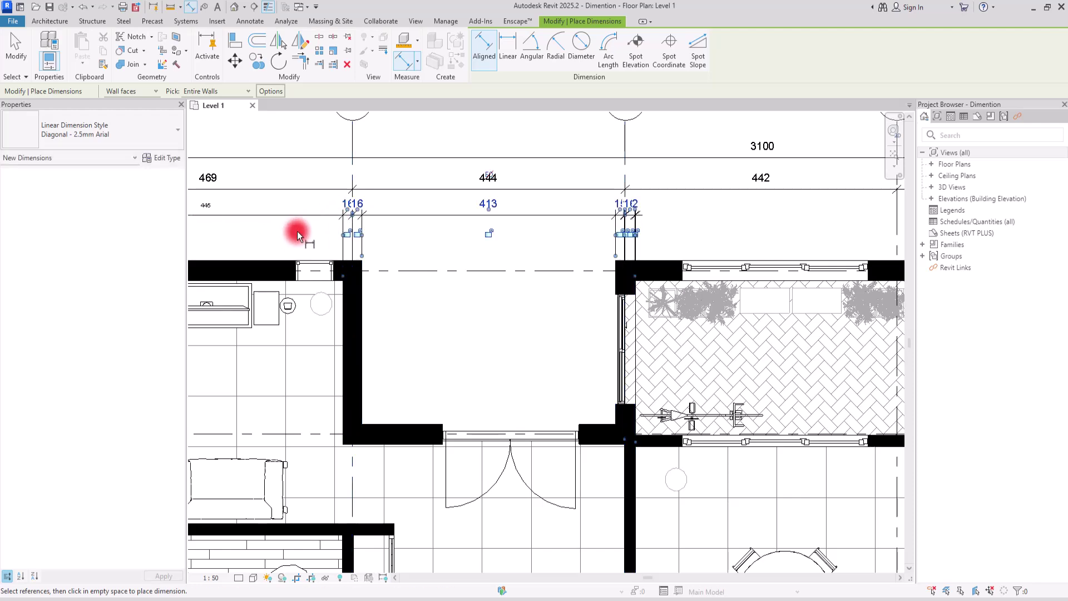
key(Escape)
click(410, 215)
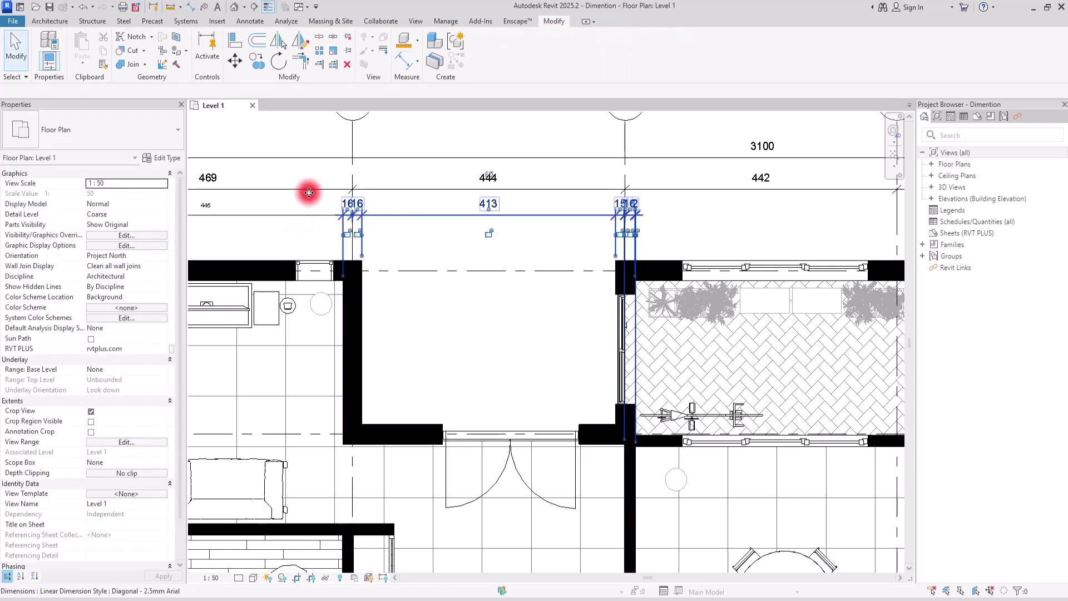
click(128, 134)
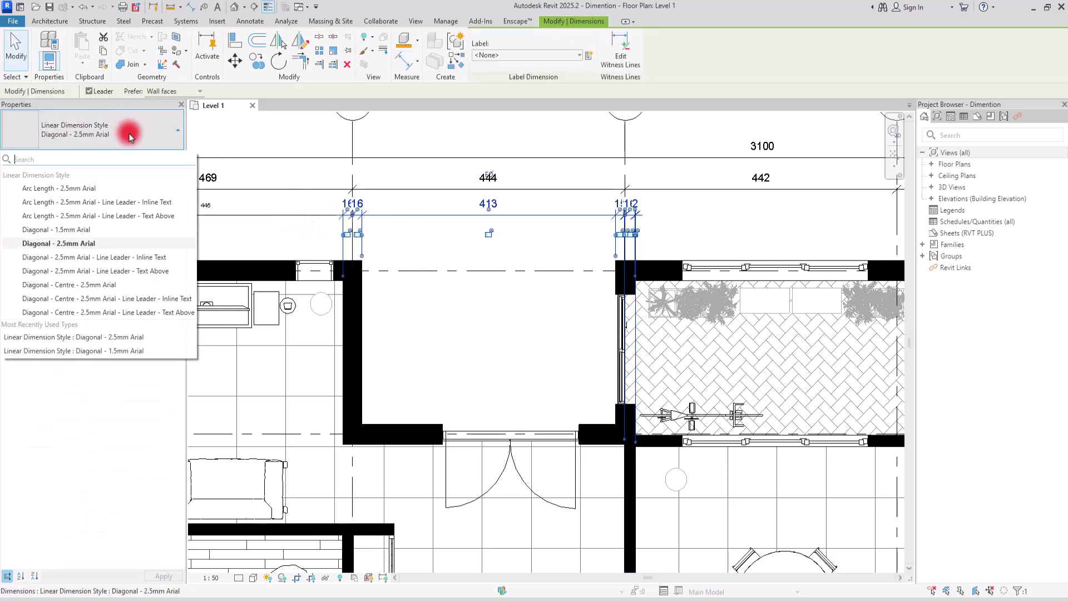
click(78, 229)
click(452, 333)
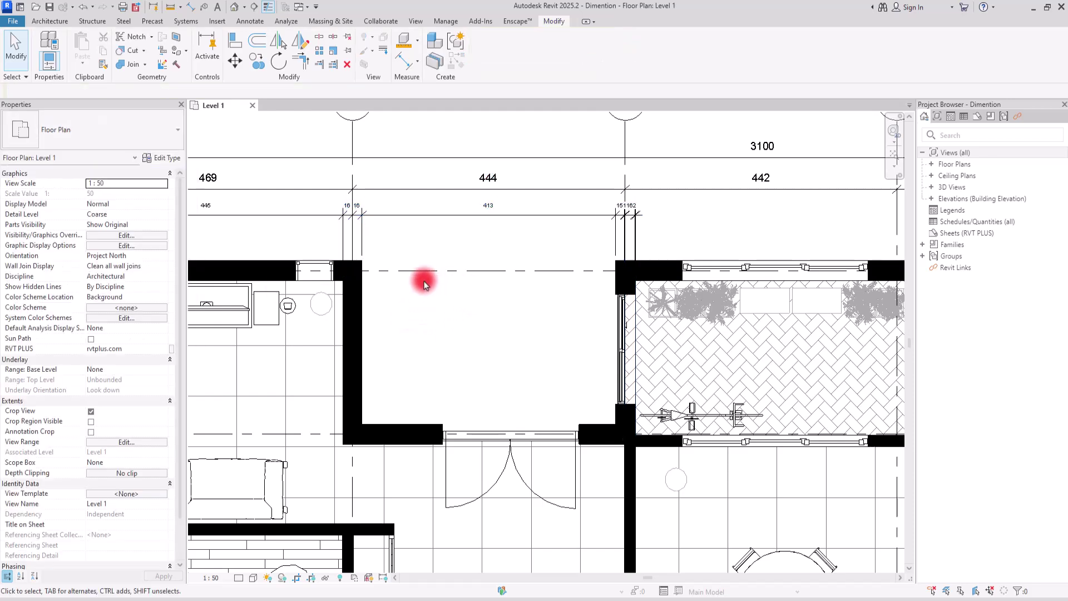
Delete the trial 413 dimension string.
middle_drag(373, 213, 351, 214)
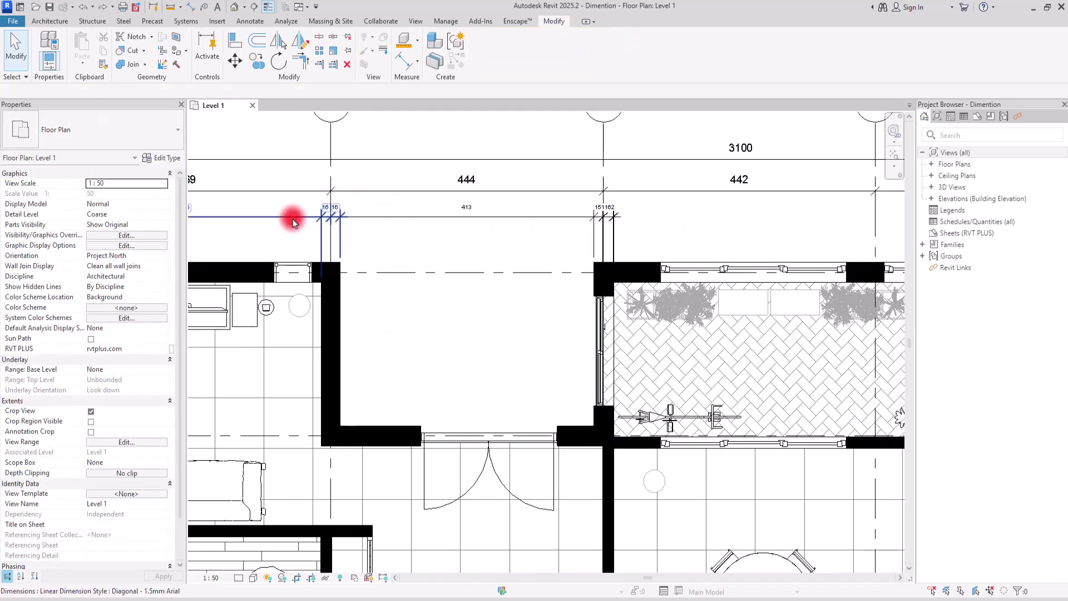
click(517, 217)
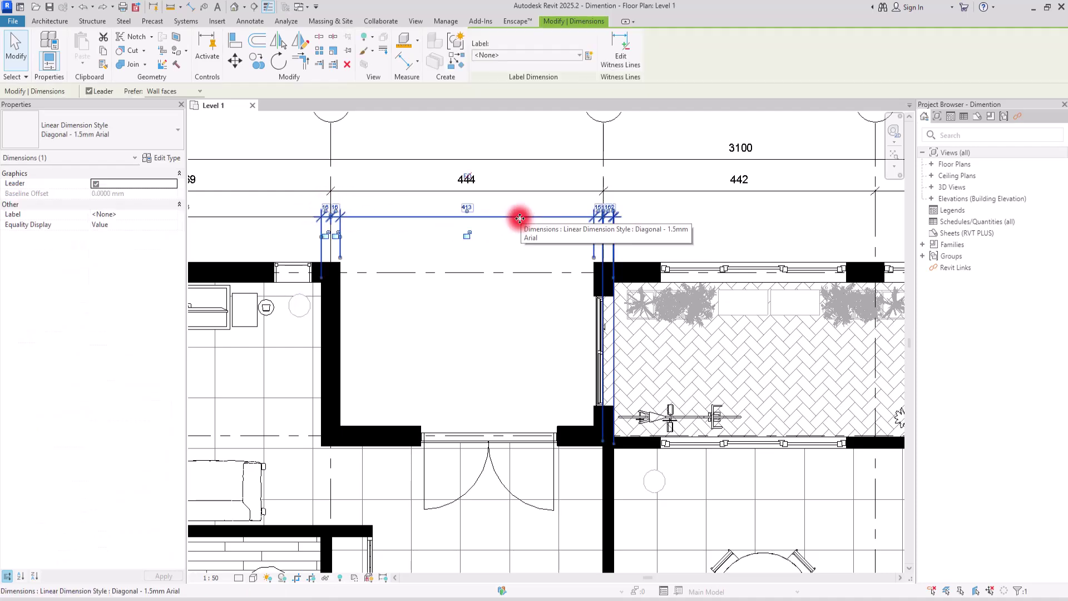
key(Delete)
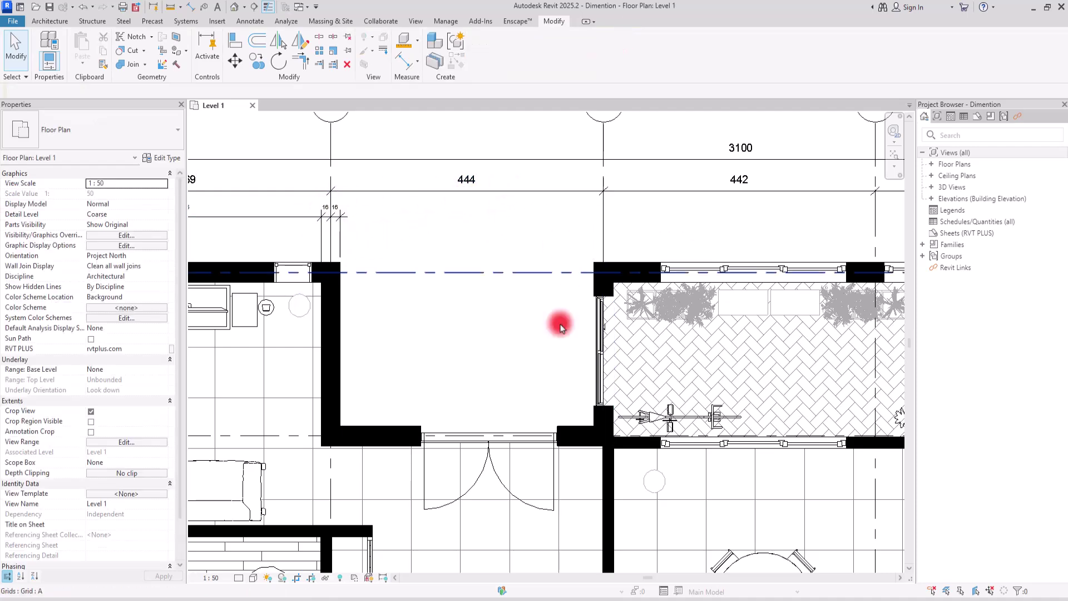
scroll(327, 256, down, 3)
Enable Openings (Widths), Intersecting Walls and Intersecting Grids in the aligned dimension auto options.
middle_drag(673, 234, 496, 258)
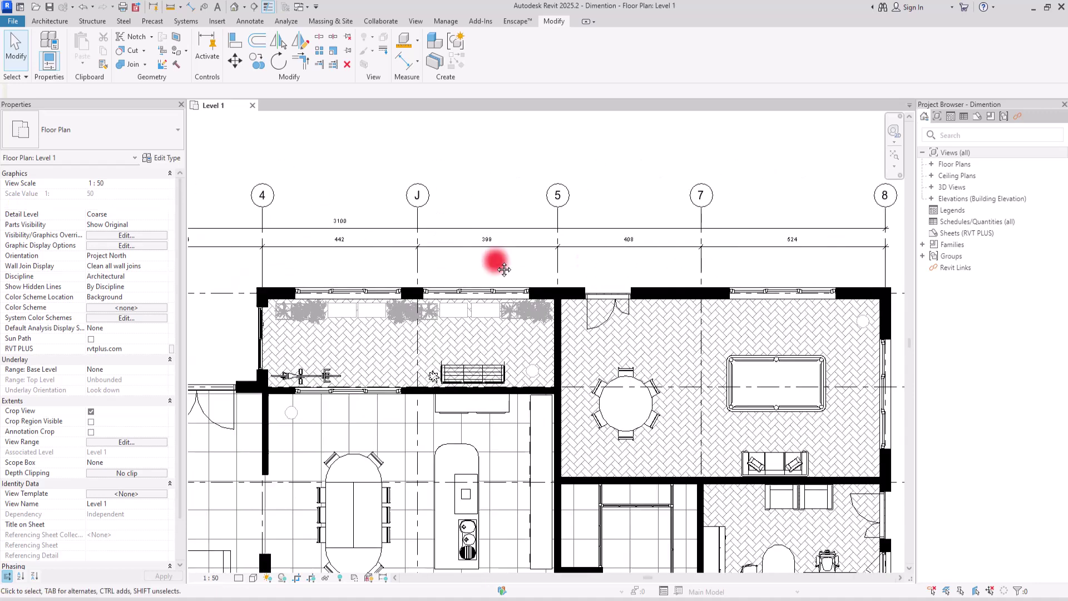
scroll(625, 255, up, 1)
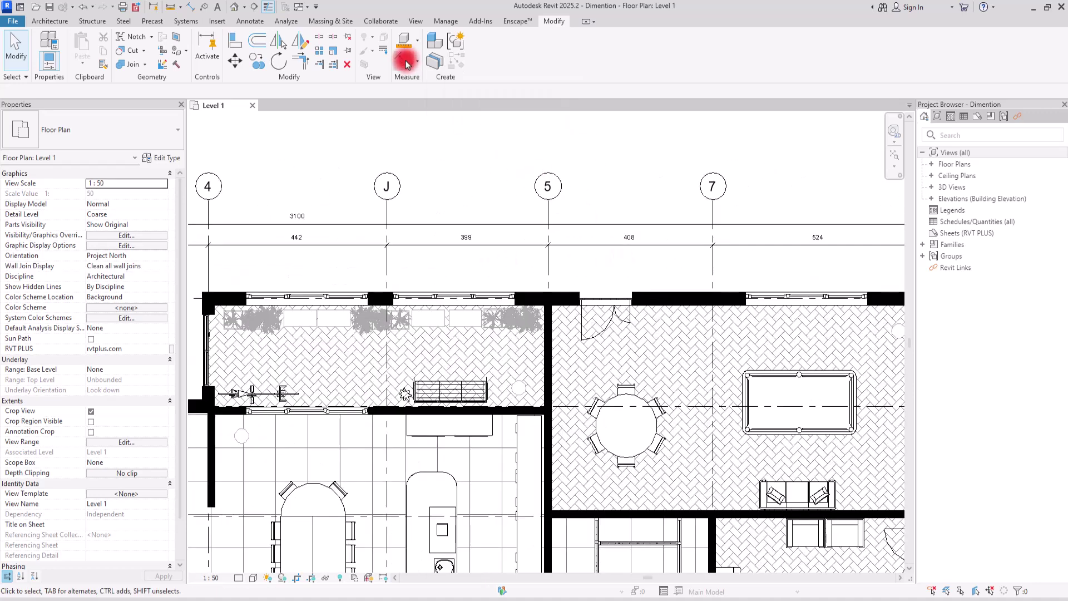
click(409, 60)
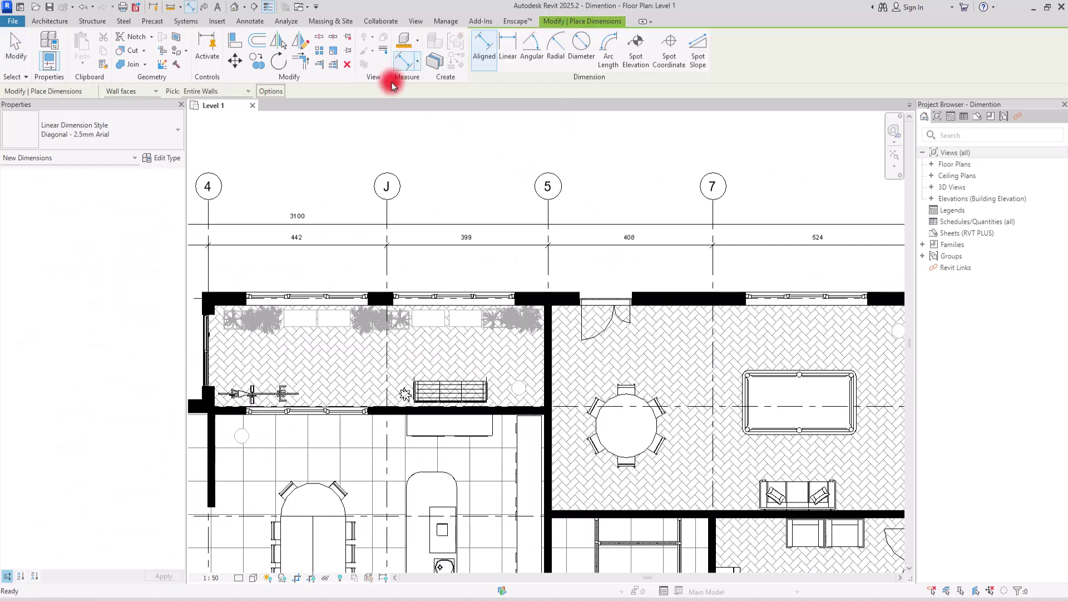
click(271, 91)
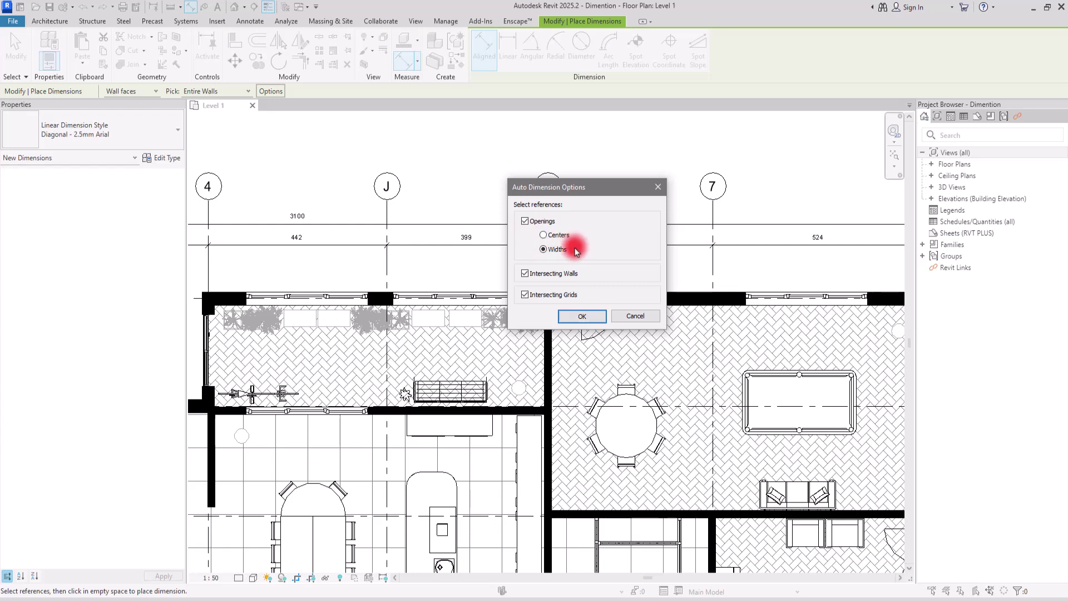
click(581, 317)
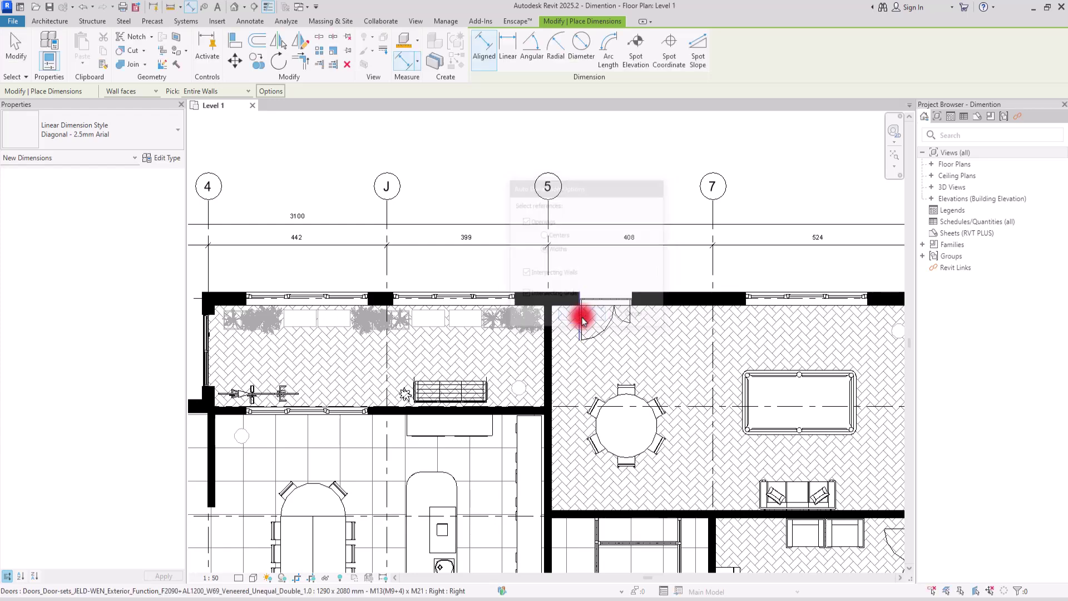
Preview the entire-wall dimension chain on the top exterior wall, then reopen the auto dimension options.
click(378, 300)
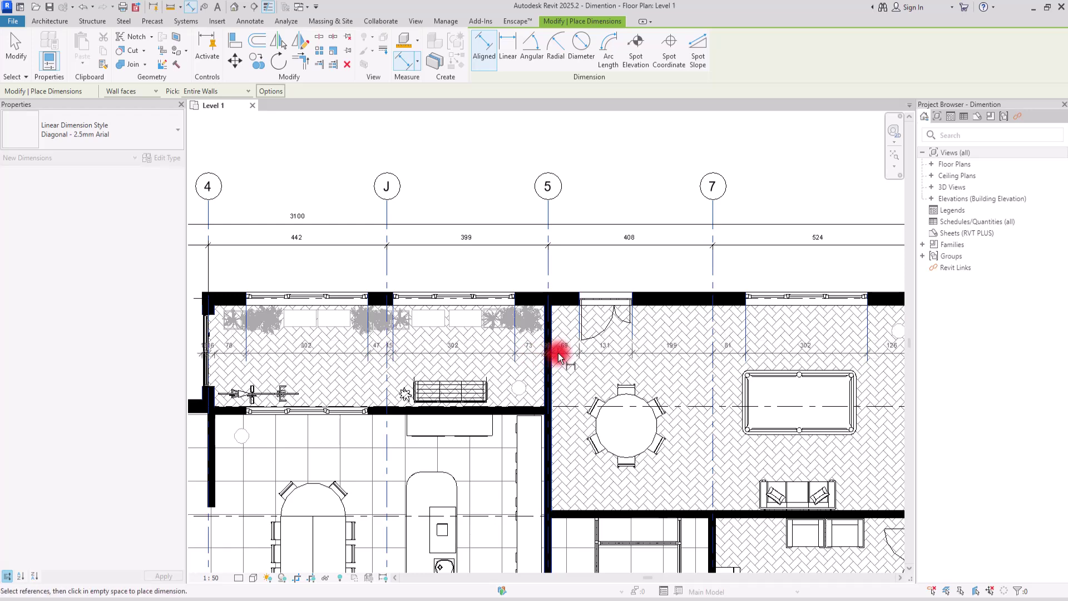
click(271, 91)
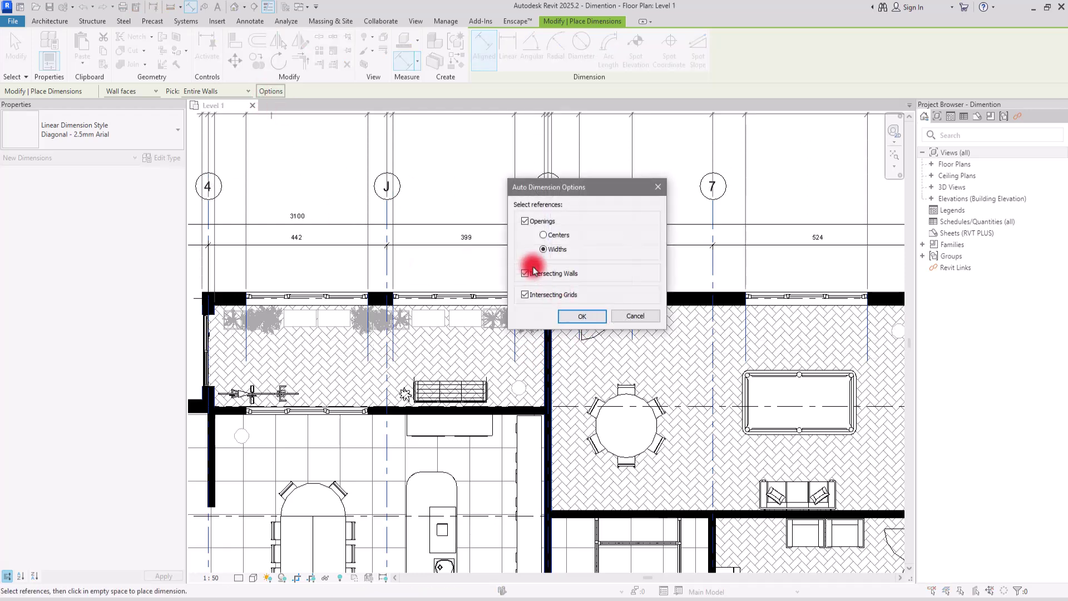
Place the top wall's openings chain from grid 4 above the wall, reading 16, 16, 78, 302, 47, 15, 302.
click(658, 188)
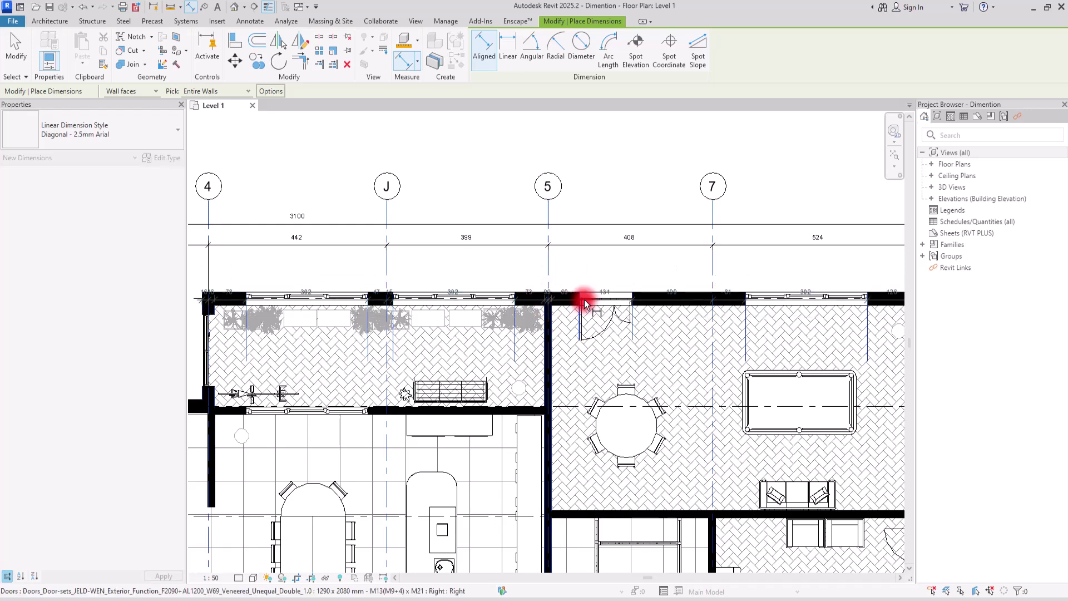
middle_drag(752, 310, 543, 306)
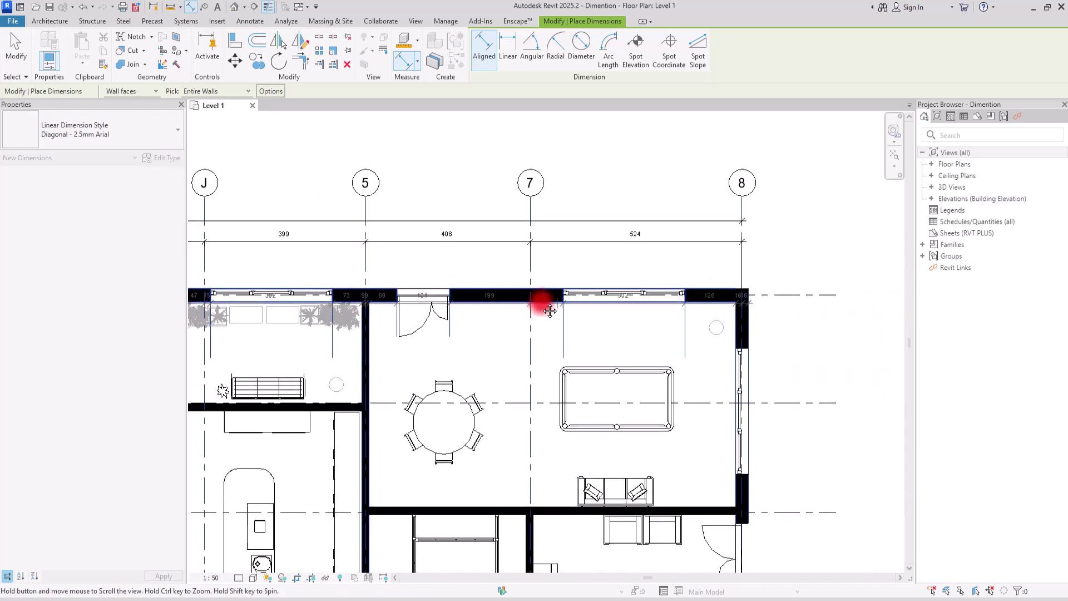
scroll(381, 282, down, 4)
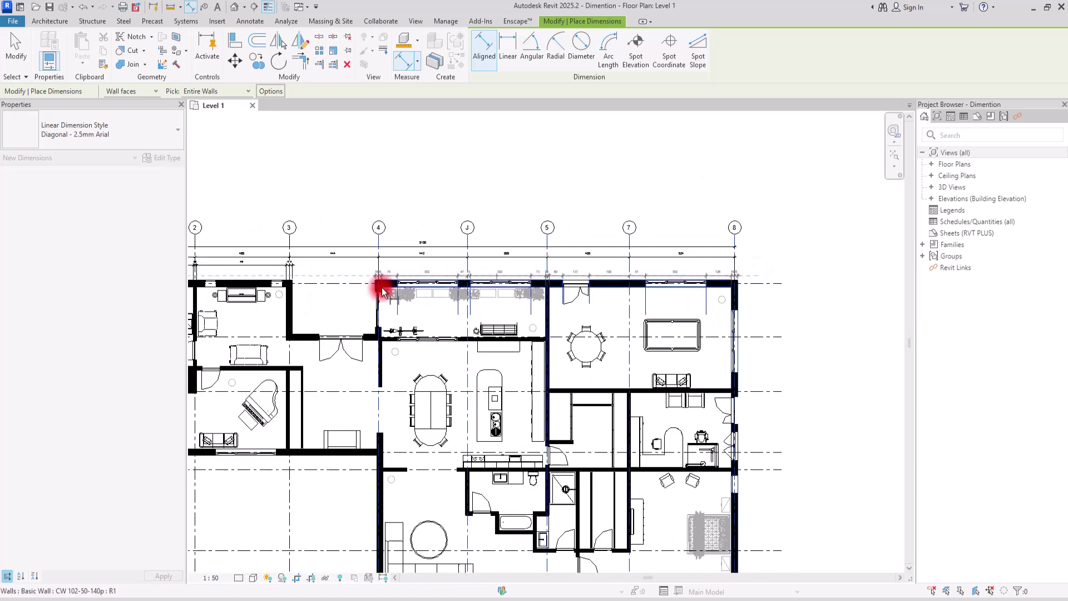
scroll(441, 269, up, 4)
scroll(444, 273, up, 1)
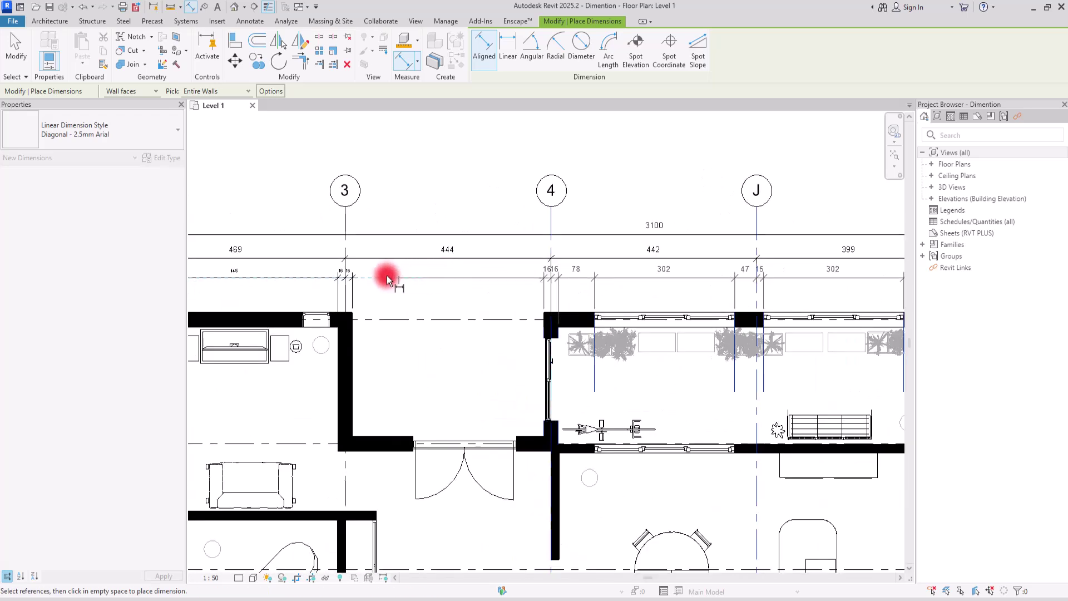
click(301, 275)
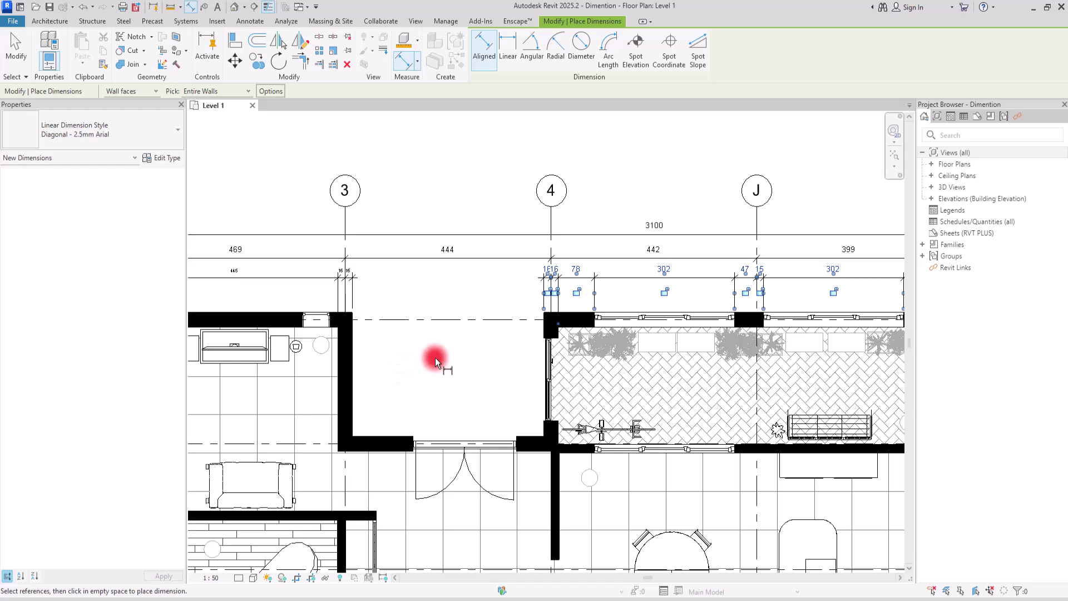
key(Escape)
key(Escape)
Switch the new top-wall chain to the Diagonal - 1.5mm Arial dimension style.
click(594, 279)
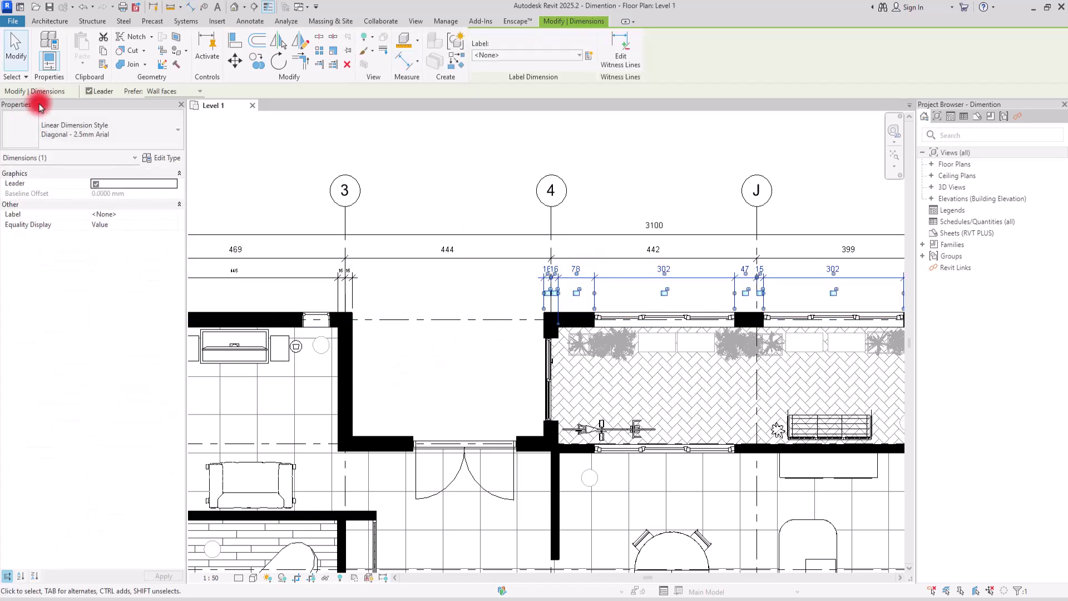
click(110, 133)
click(82, 243)
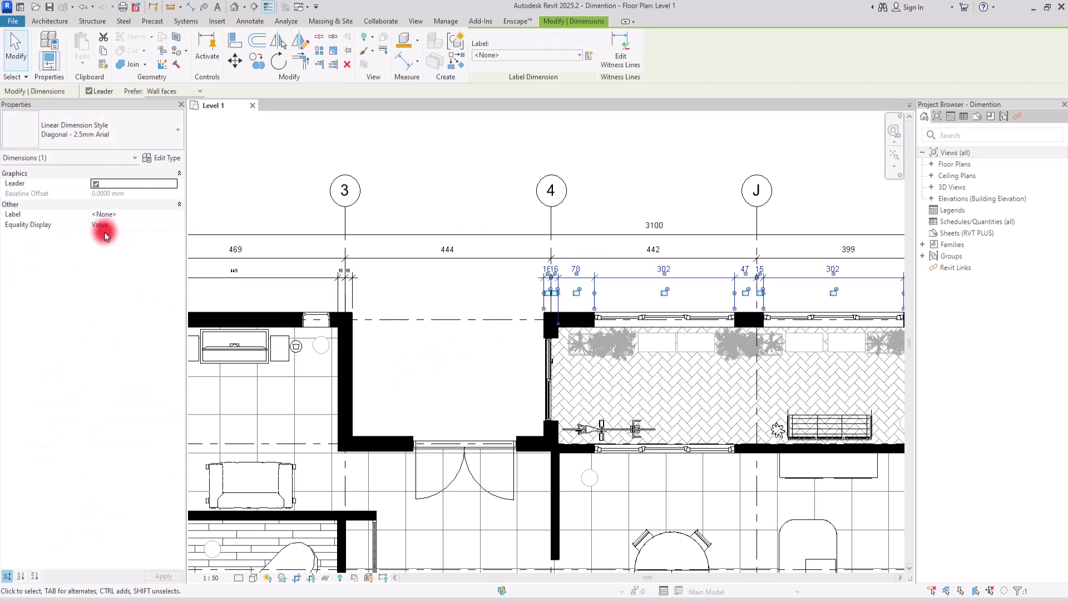
click(400, 291)
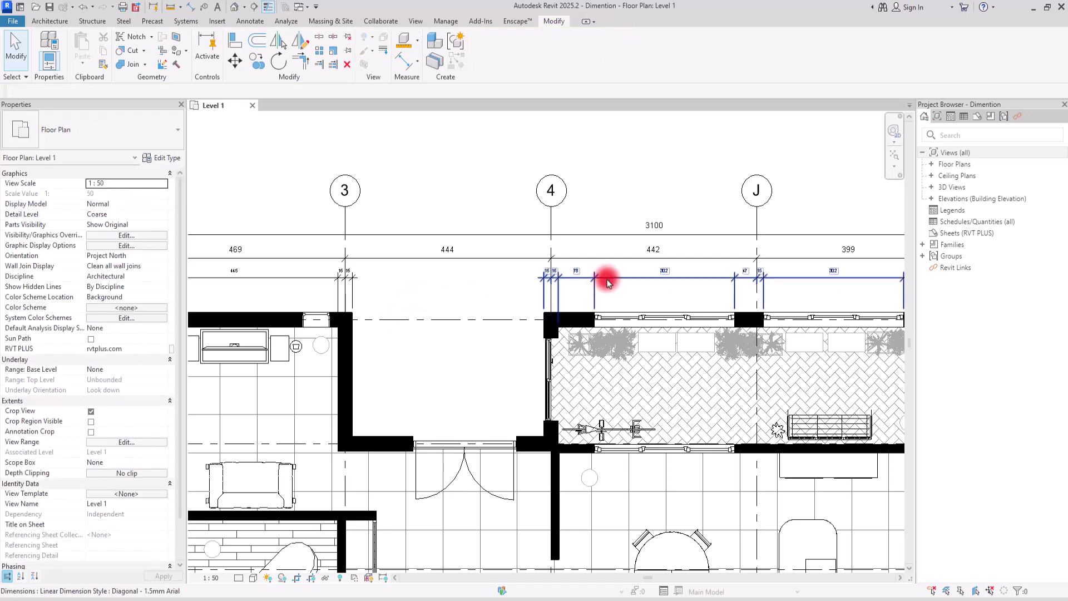
scroll(446, 328, up, 2)
Start an aligned dimension using wall faces, with Intersecting Walls and Grids excluded from auto-dimensioning.
middle_drag(446, 341, 478, 309)
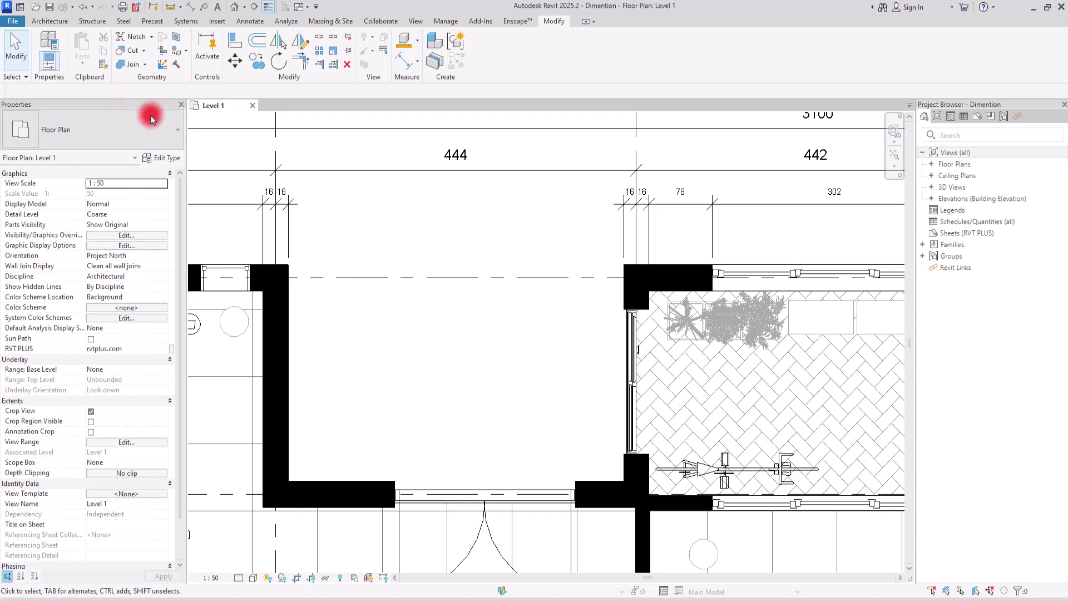
click(400, 62)
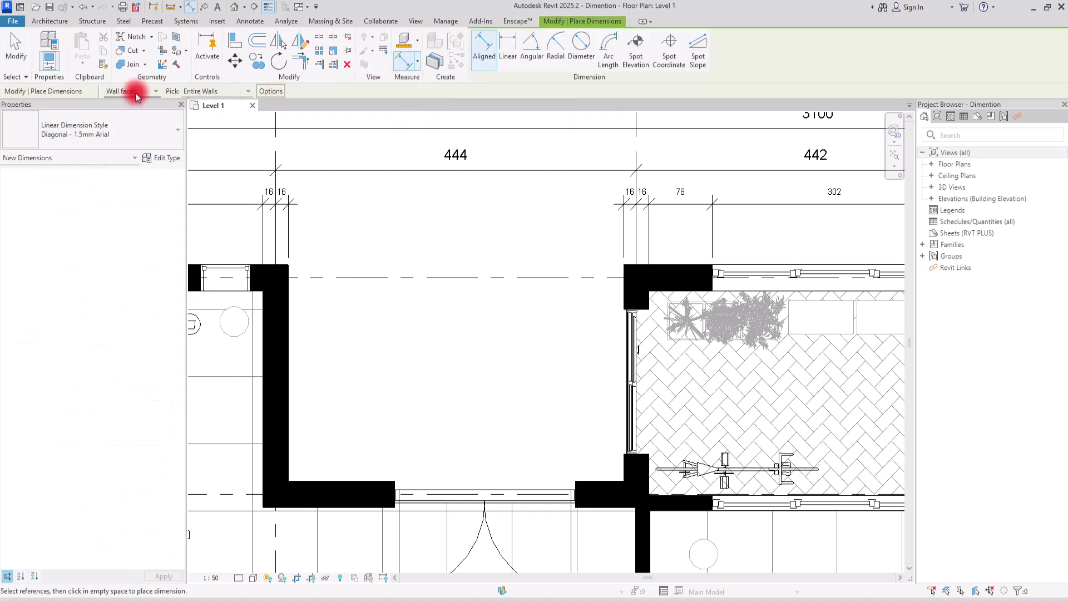
click(137, 93)
click(148, 108)
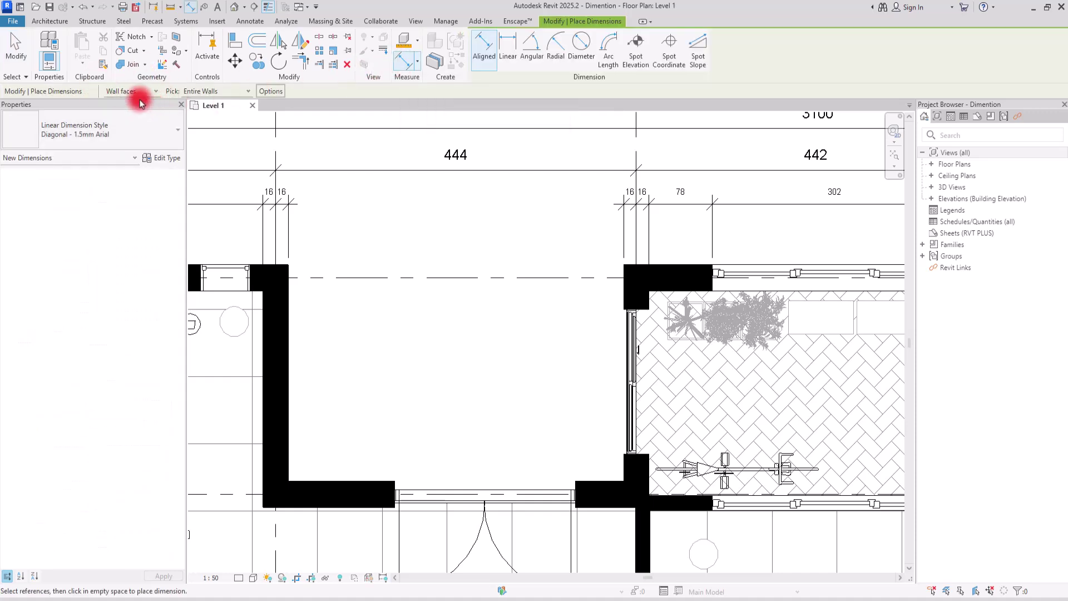
click(271, 91)
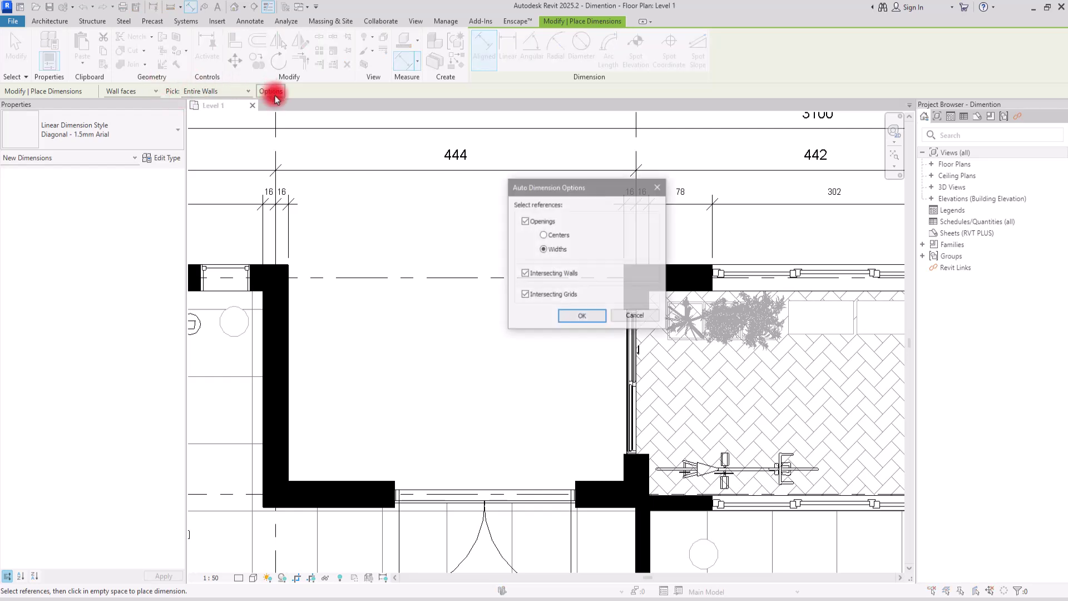
click(525, 273)
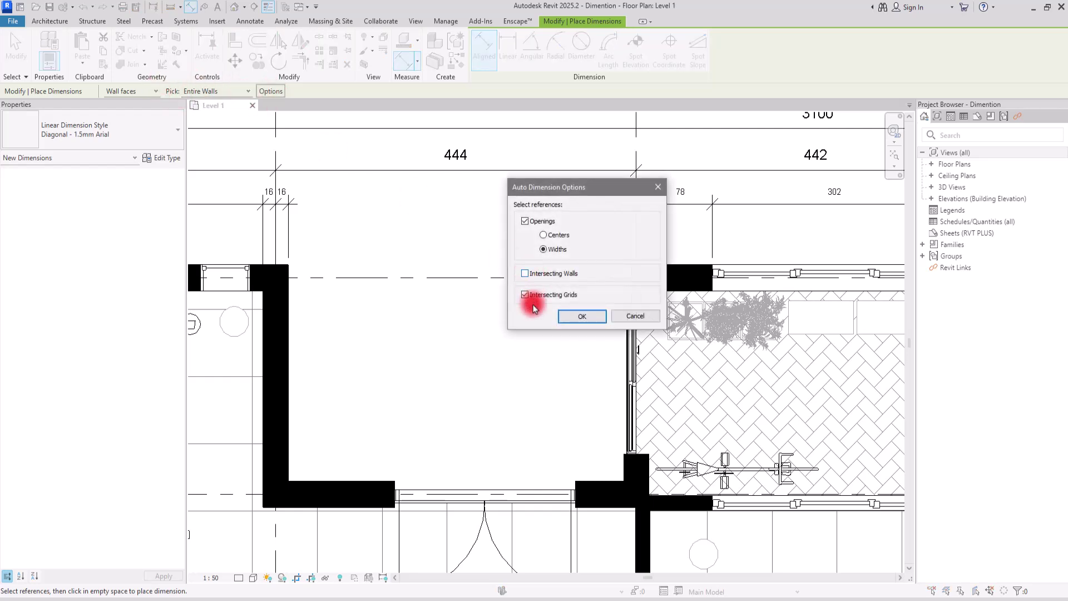
click(579, 317)
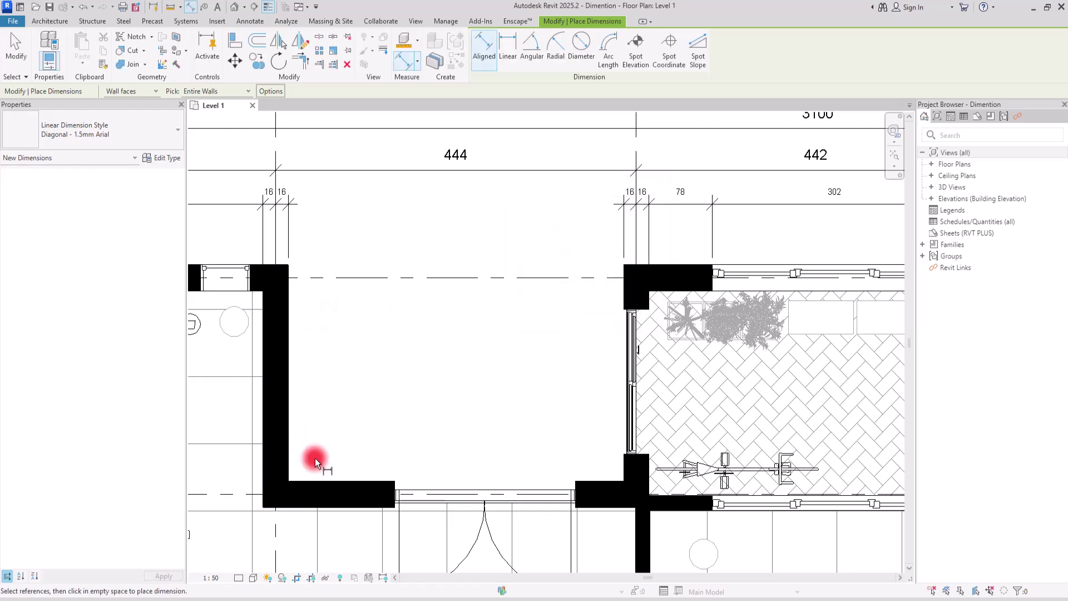
Auto-dimension the small room's top wall, placing the 131, 222, 60, 33 chain in the 16 | 16 row.
click(339, 489)
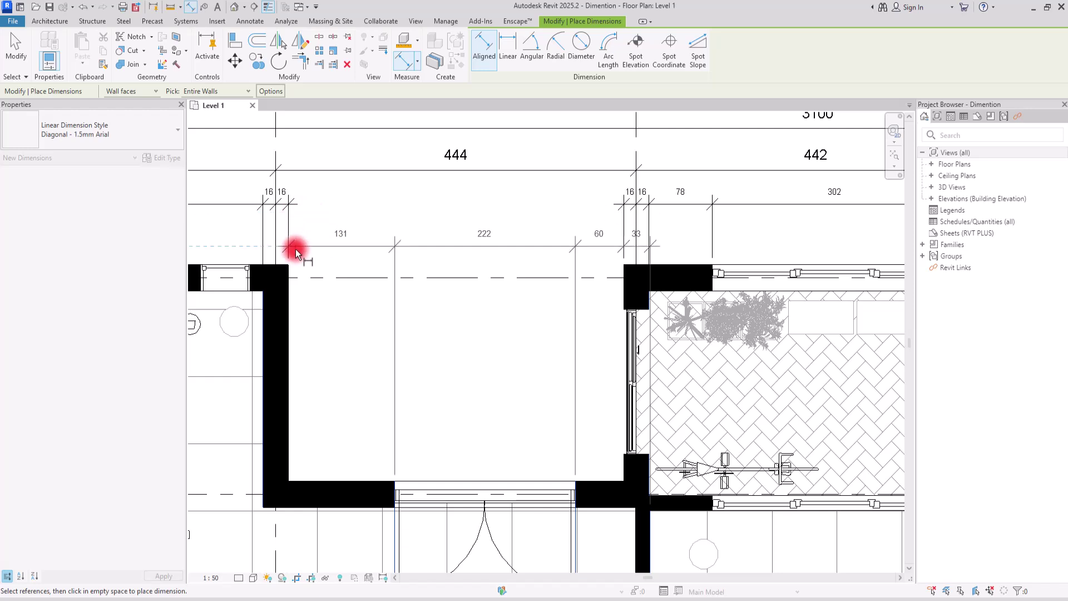
click(288, 204)
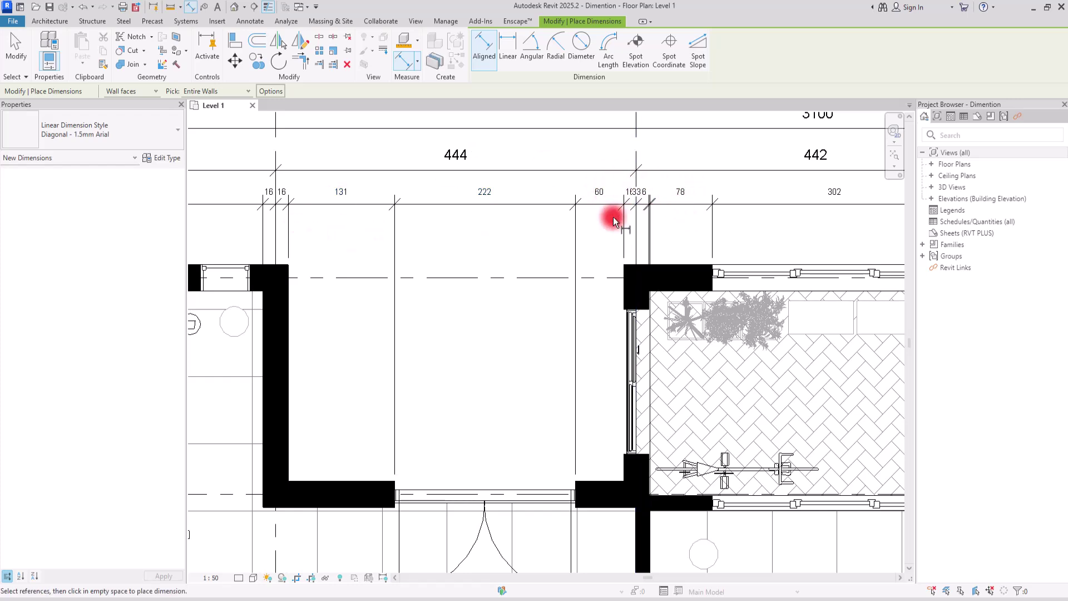
key(Escape)
Delete the automatic chain and rebuild it from picked wall faces and opening edges (131, 222, 60).
click(468, 205)
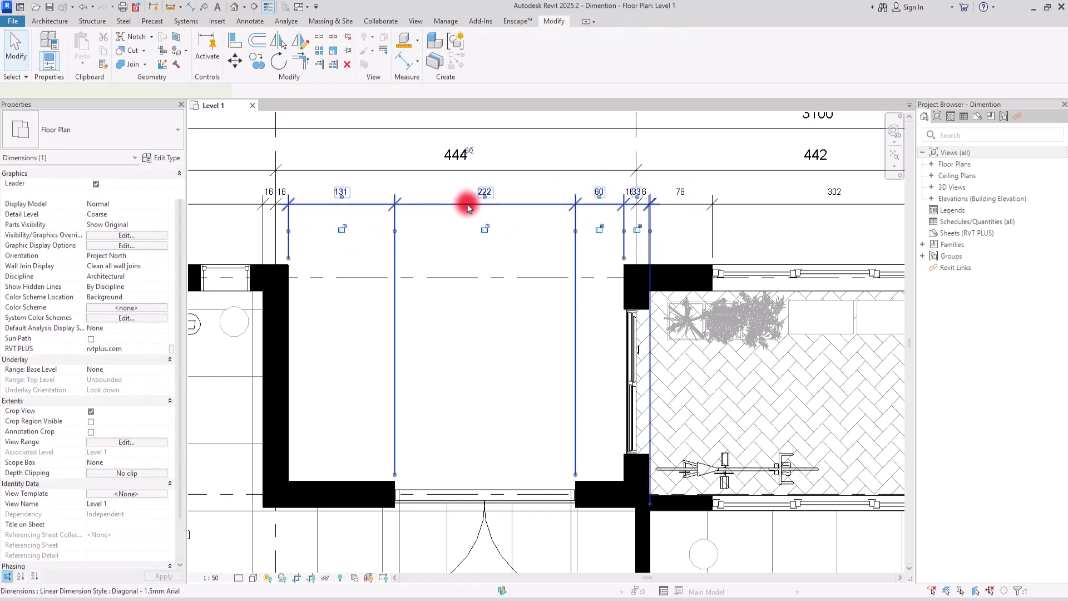
key(Delete)
click(403, 60)
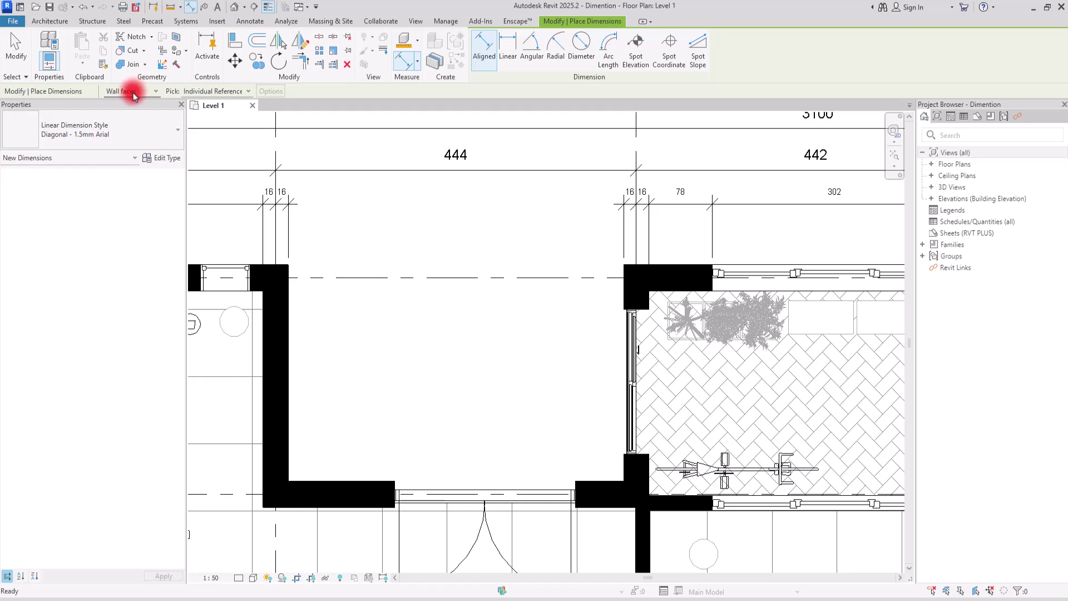
click(325, 306)
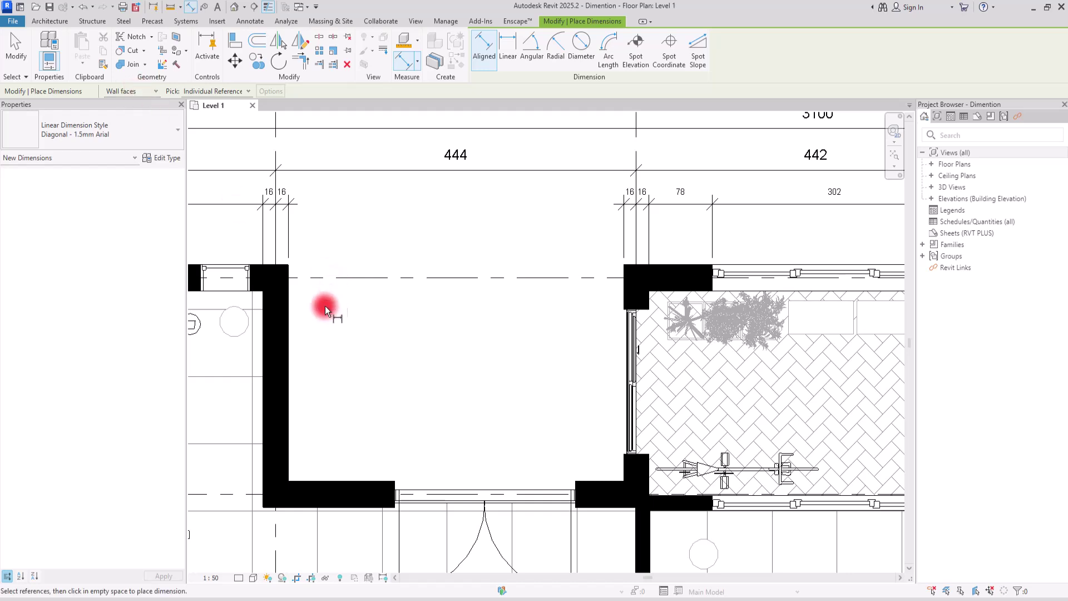
click(288, 362)
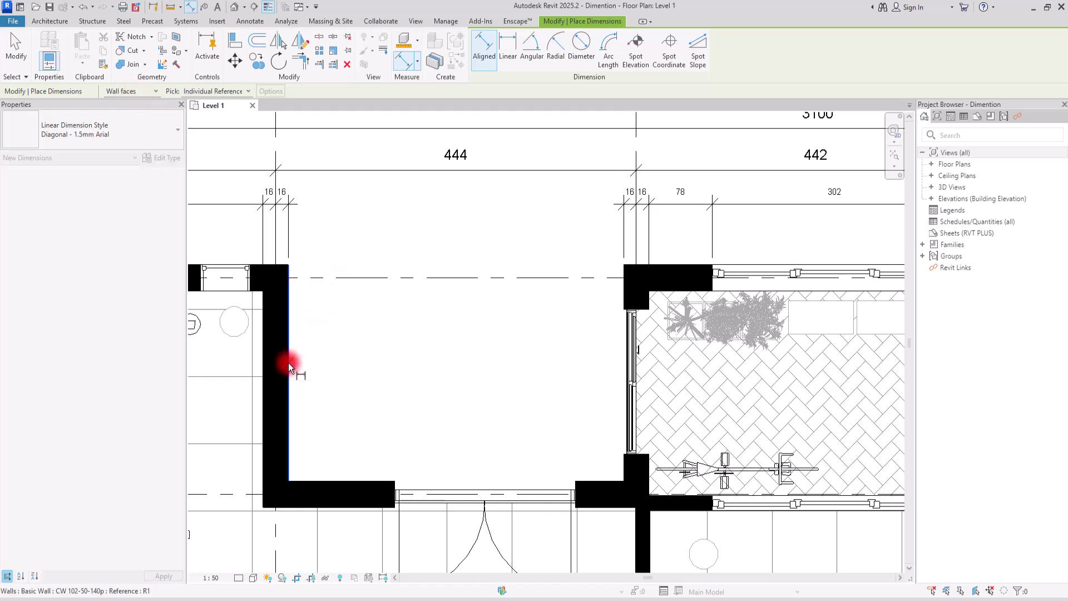
click(396, 488)
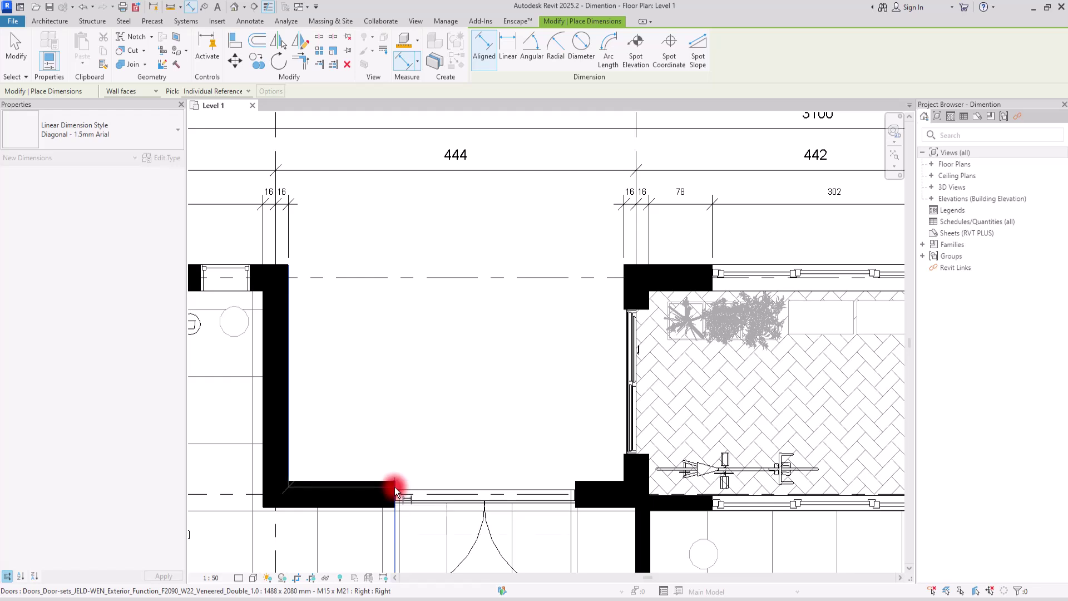
click(577, 485)
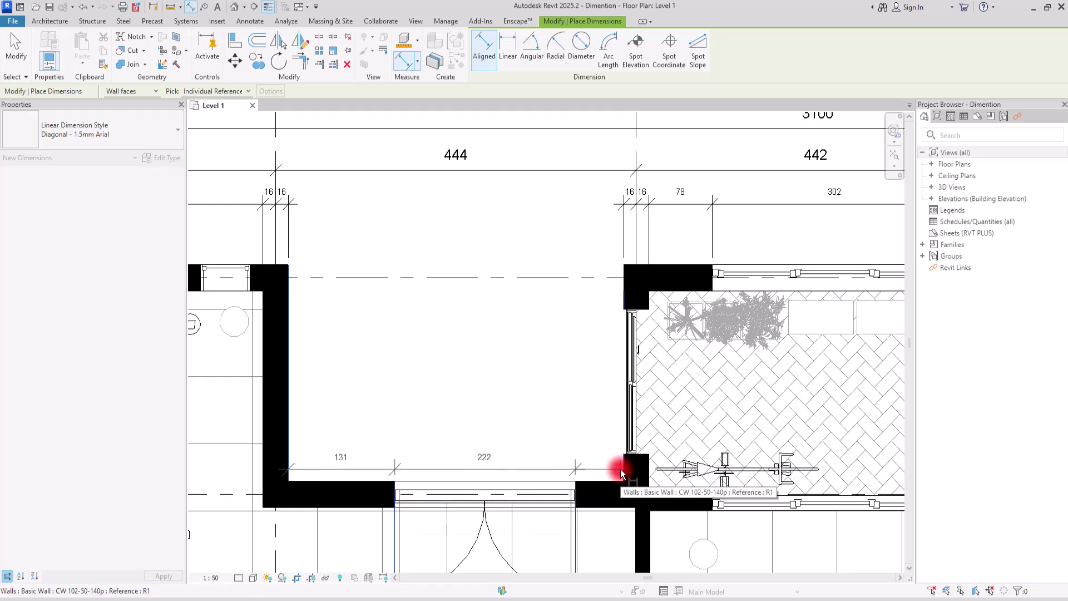
click(621, 469)
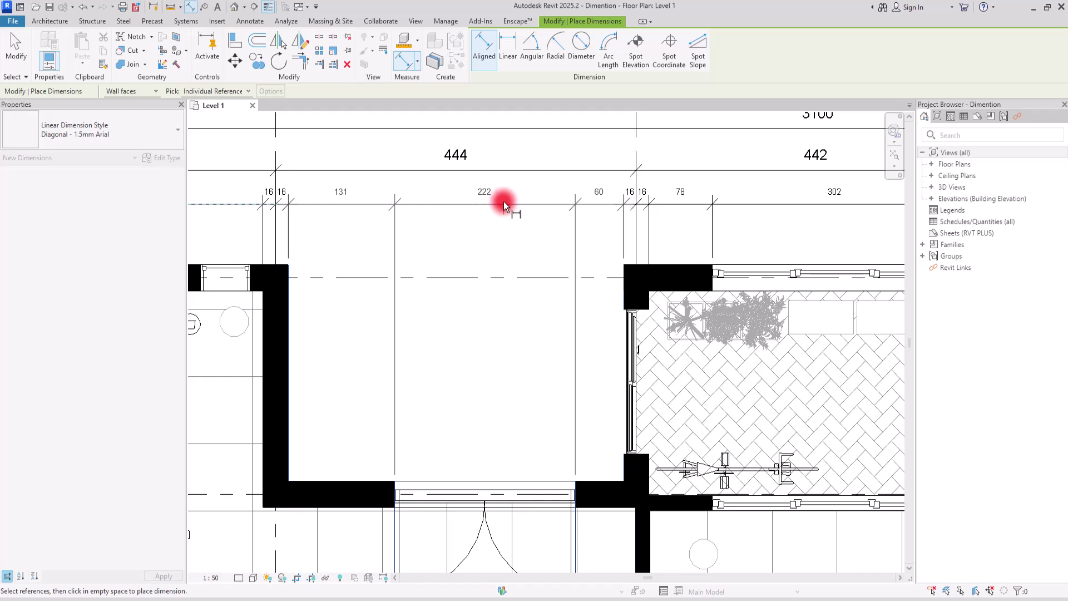
key(Escape)
key(Escape)
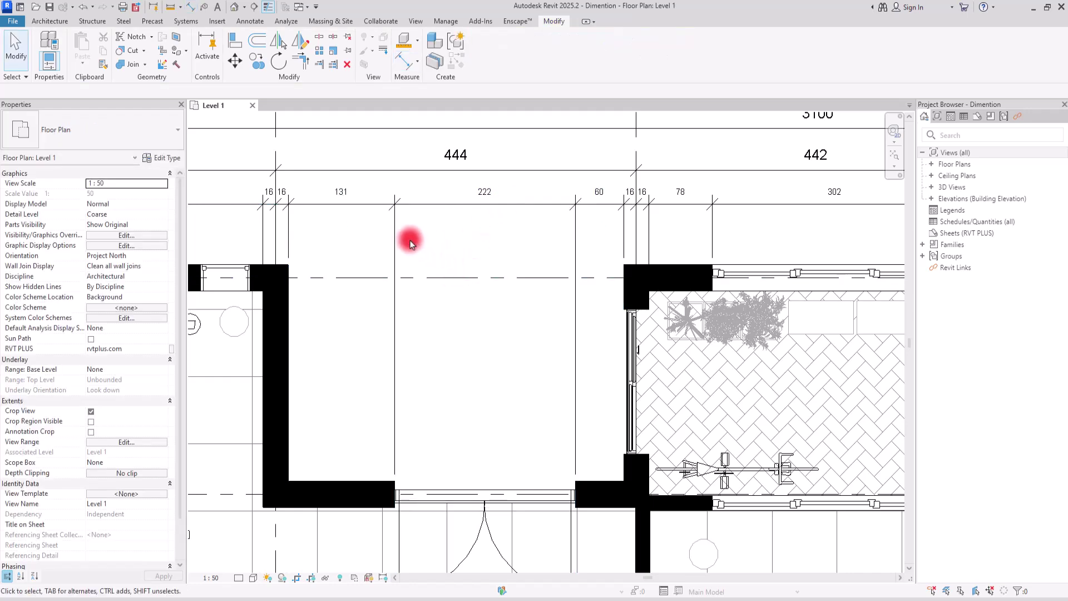
Pan to the right-hand strings and select the 16/78/302 dimension string.
scroll(410, 235, down, 5)
scroll(439, 237, up, 3)
scroll(466, 241, up, 5)
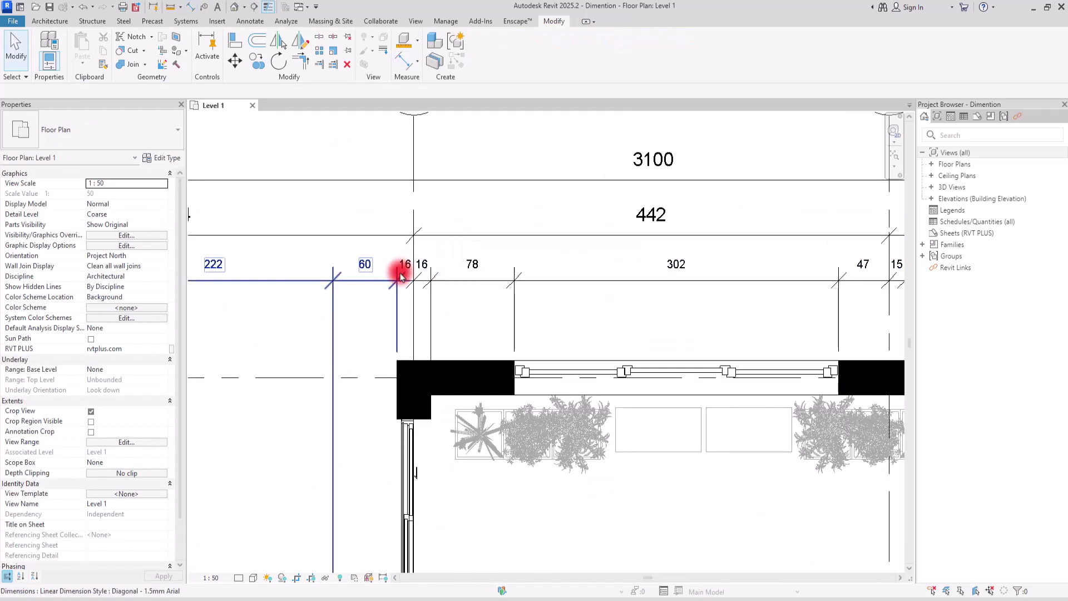
scroll(280, 305, down, 2)
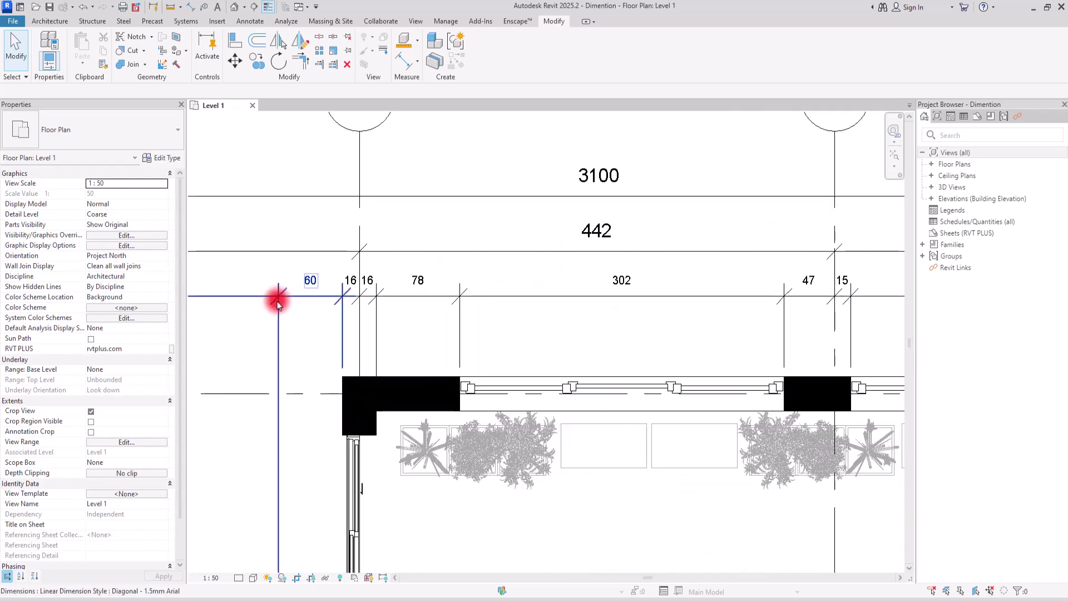
middle_drag(413, 281, 619, 256)
scroll(619, 256, down, 1)
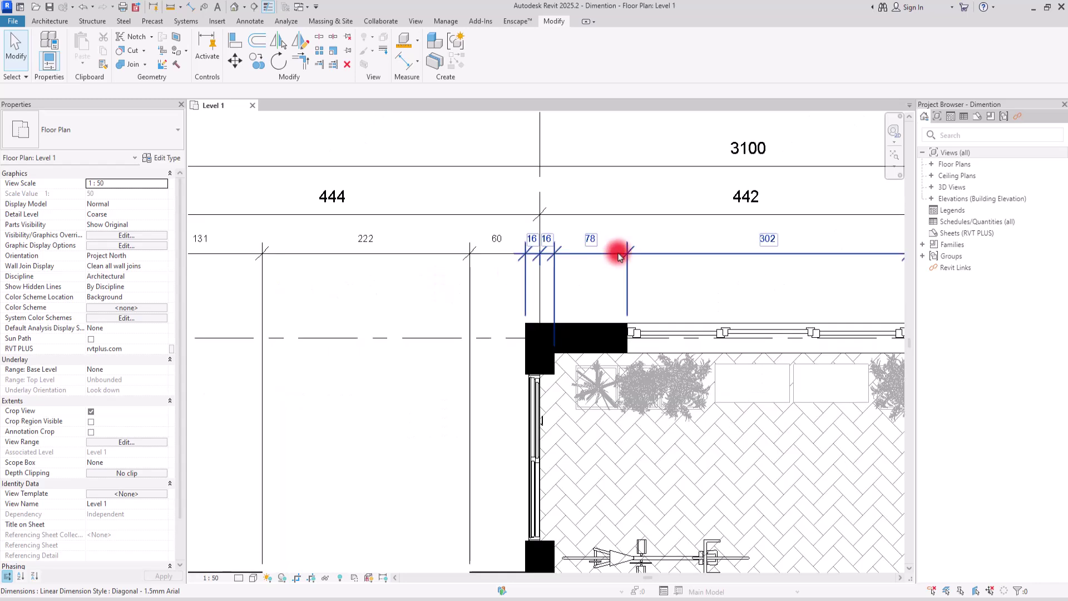
click(619, 256)
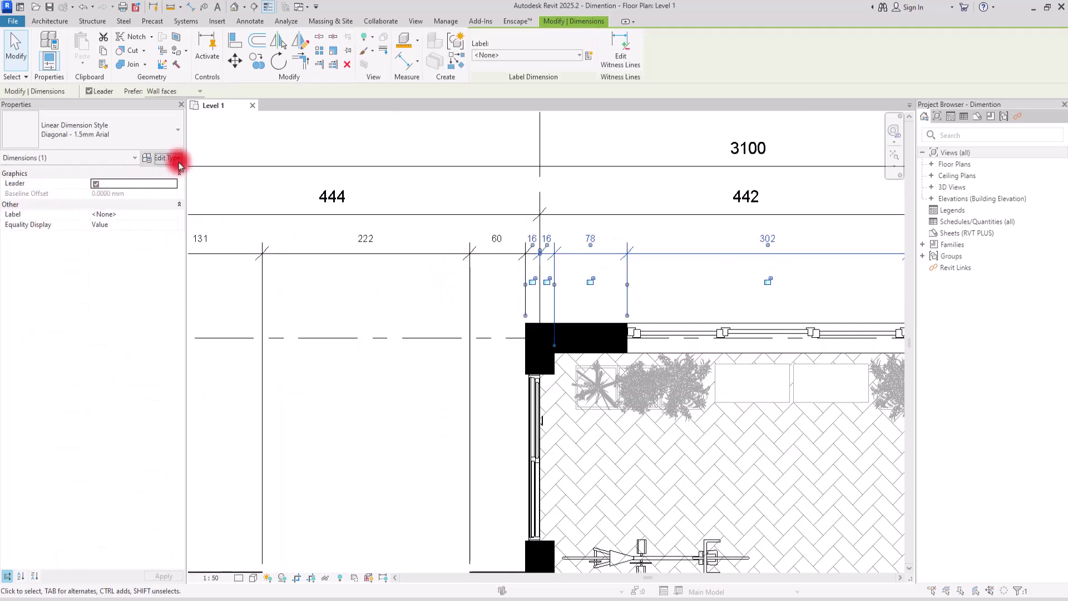
Set the Diagonal - 1.5mm Arial type's witness lines to Fixed to Dimension Line, 1 mm long, and apply.
click(167, 158)
drag(520, 49, 318, 51)
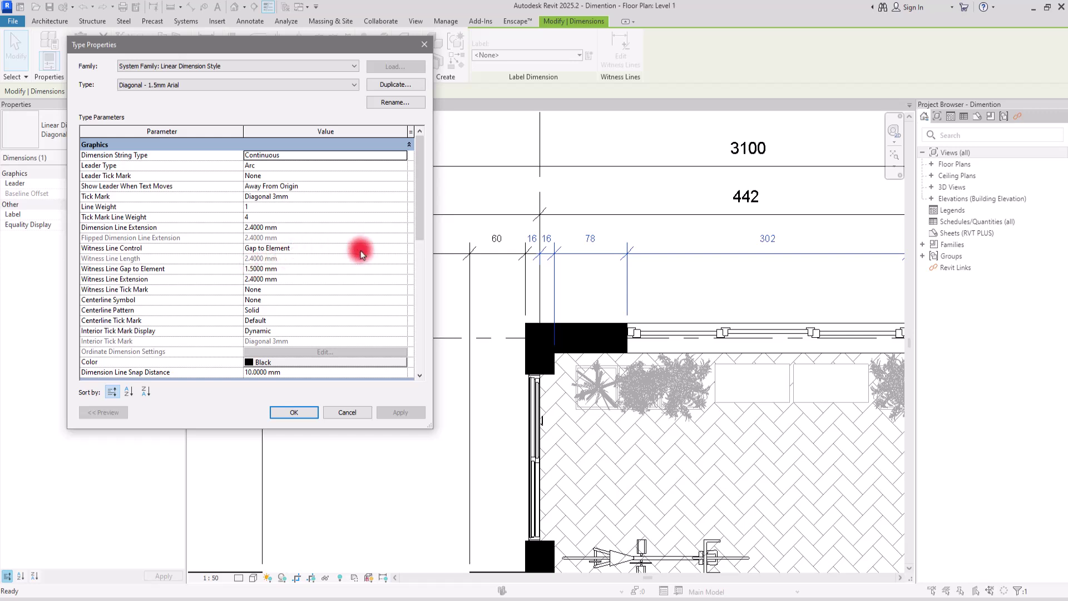
click(402, 247)
click(260, 268)
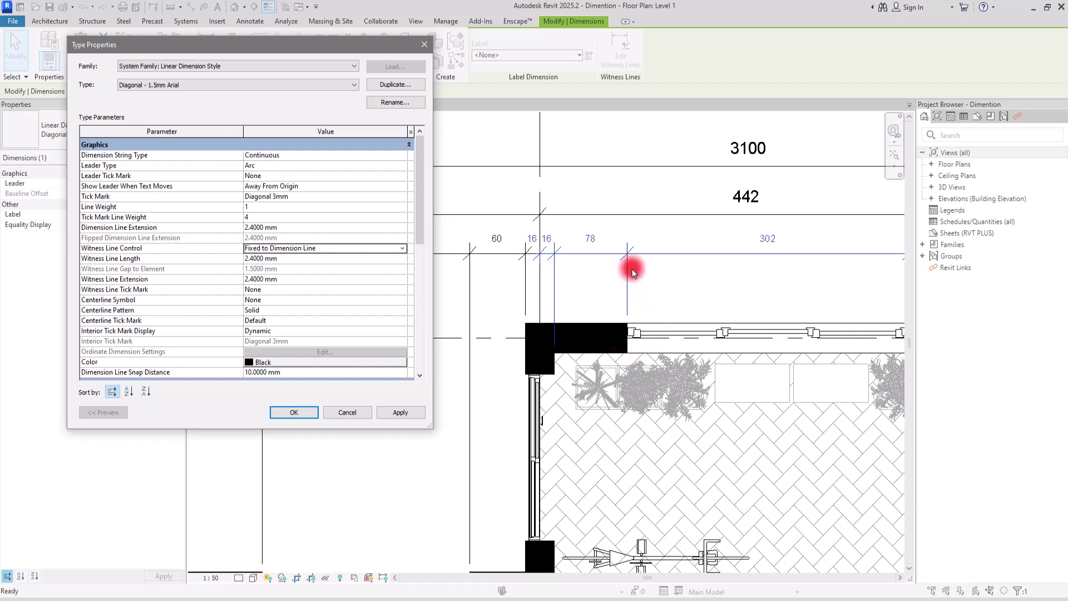
click(299, 259)
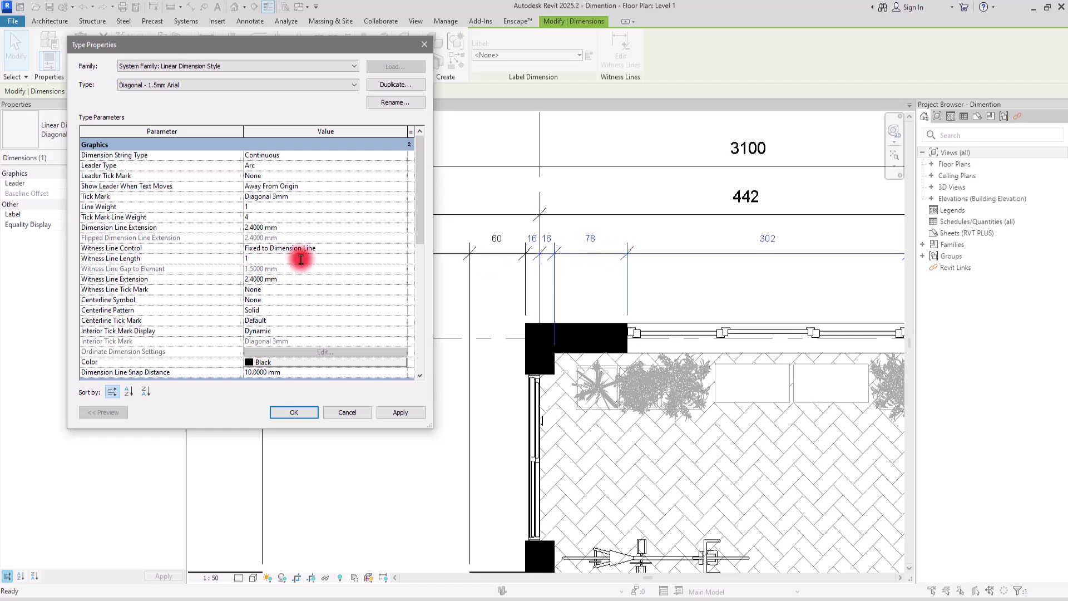
click(396, 414)
Close the type settings and nudge the overall 3100 dimension line slightly down toward the 444/442 row.
click(303, 415)
click(385, 420)
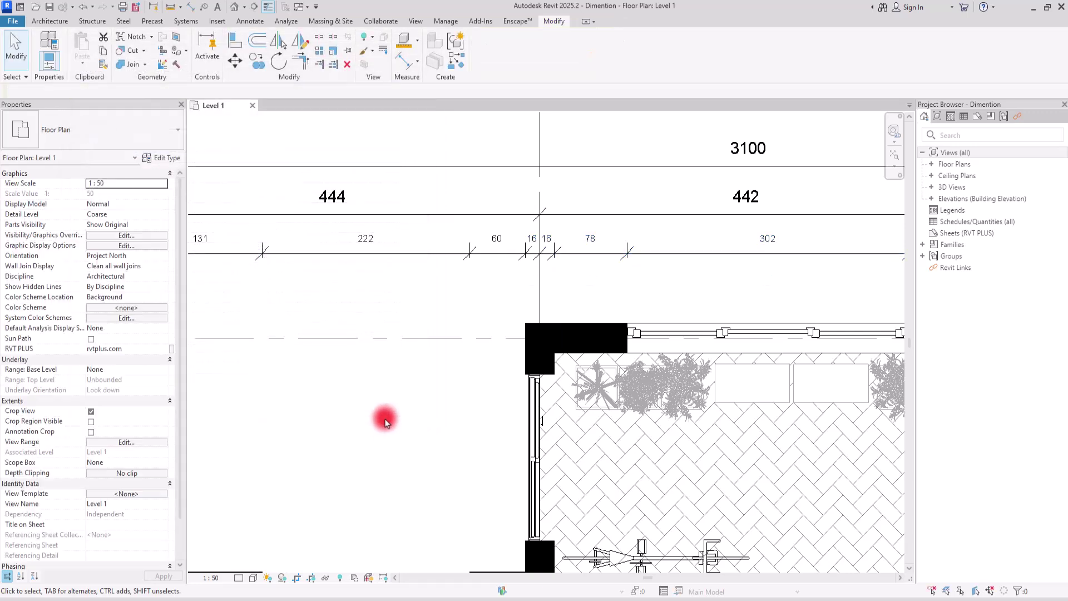
scroll(410, 348, down, 8)
mouse_move(410, 348)
middle_down()
mouse_move(413, 373)
mouse_move(410, 353)
middle_up()
scroll(399, 286, up, 4)
click(395, 288)
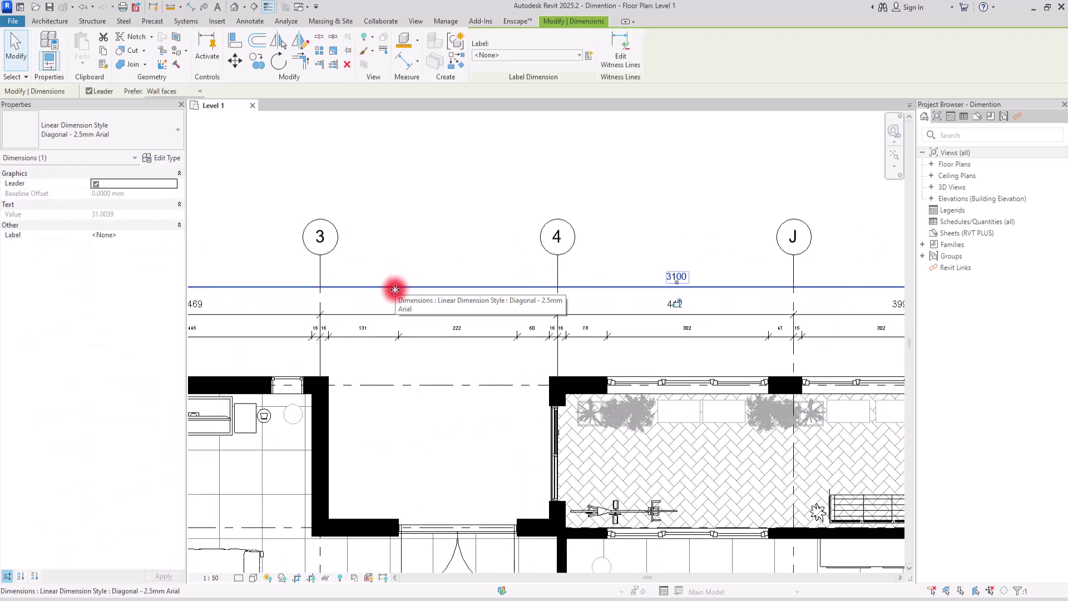
drag(395, 289, 395, 290)
click(410, 234)
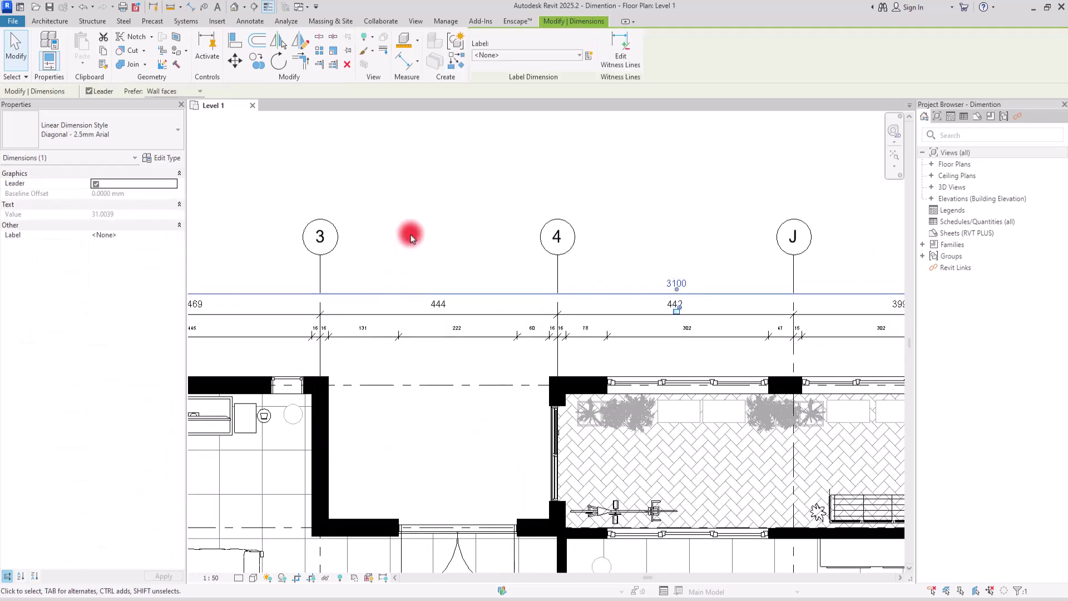